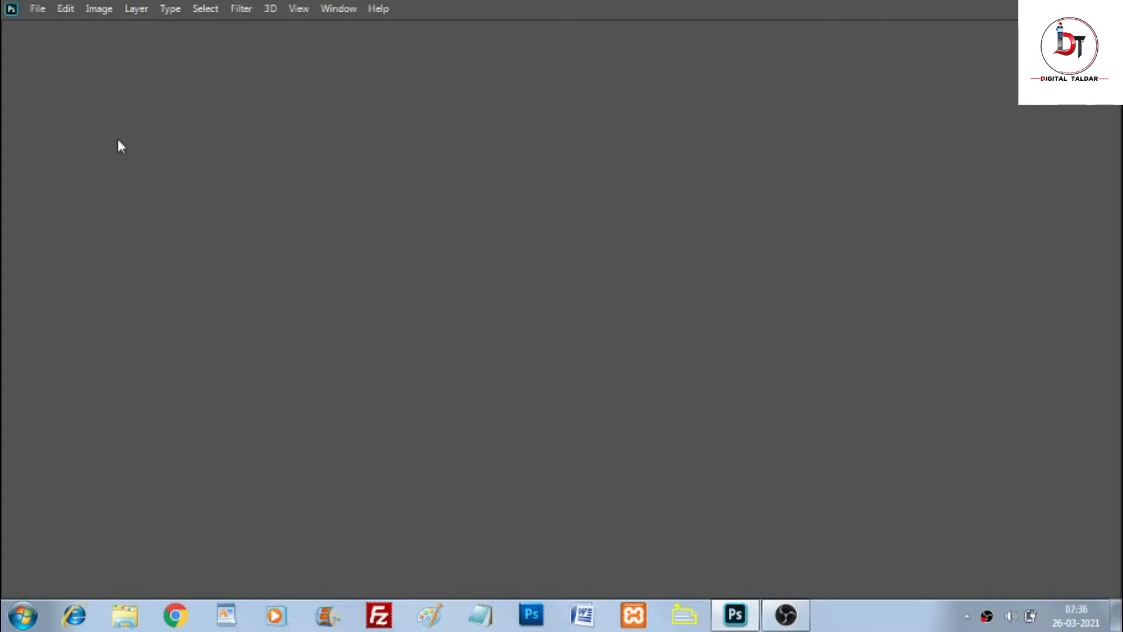
Step: Create a new 600 x 600 pixel RGB document with a white background and a resolution of 300 pixels/inch
key("ctrl+n")
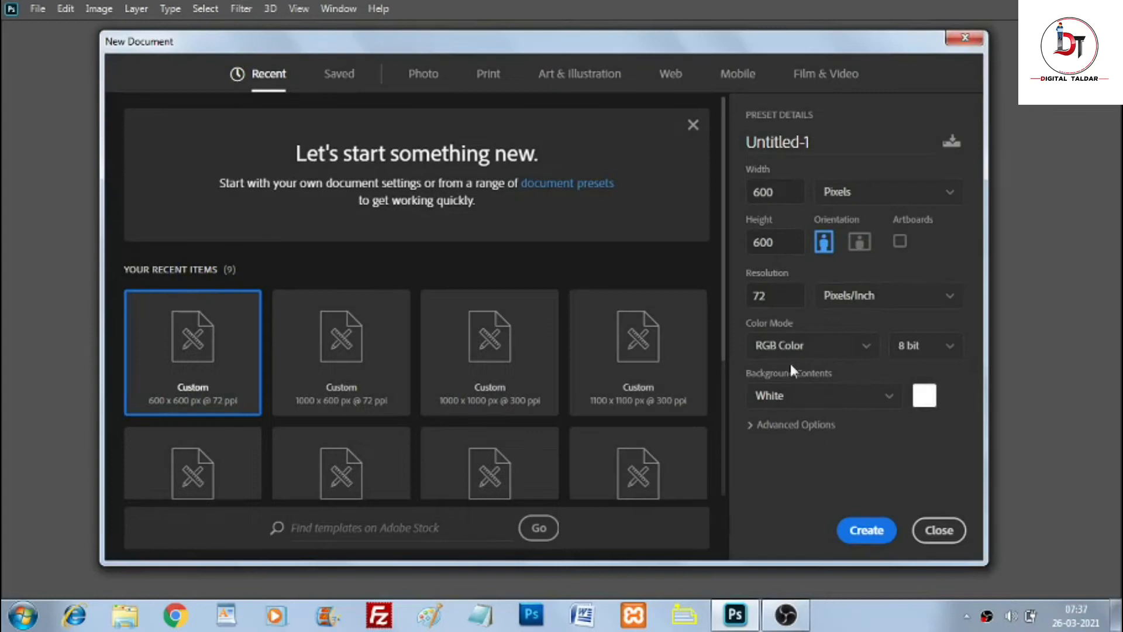
left_click_drag(781, 297, 743, 296)
type("300")
left_click_drag(782, 194, 735, 196)
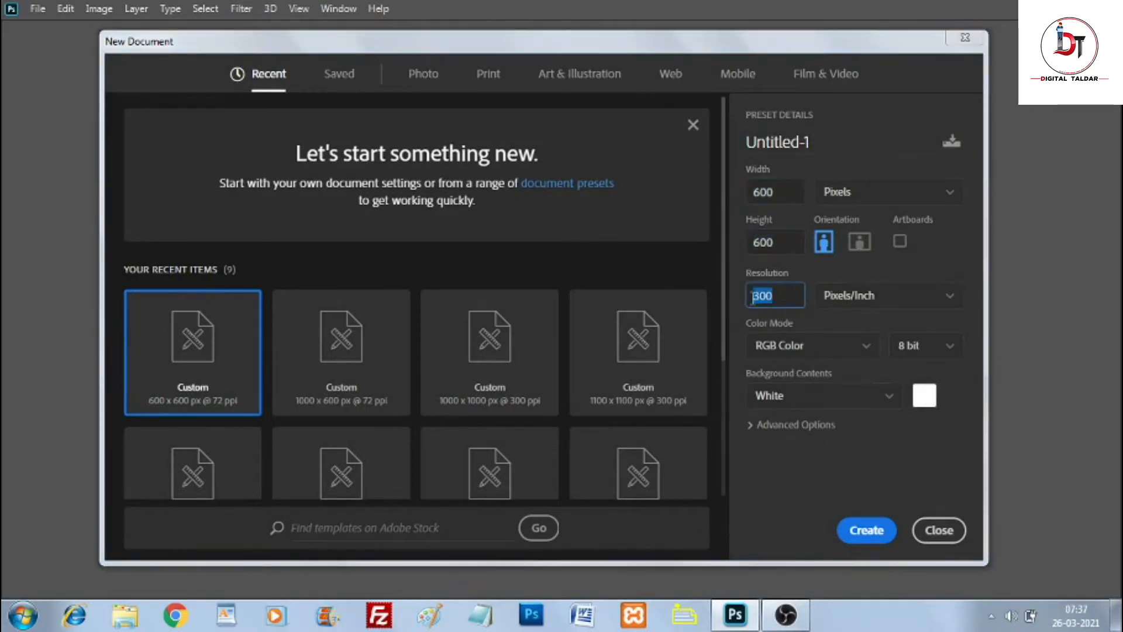
left_click(866, 530)
Step: Open 11773.jpg and copy its multicoloured watercolour image into the new document as a layer
left_click(37, 8)
left_click(55, 41)
left_click(464, 246)
left_click(820, 459)
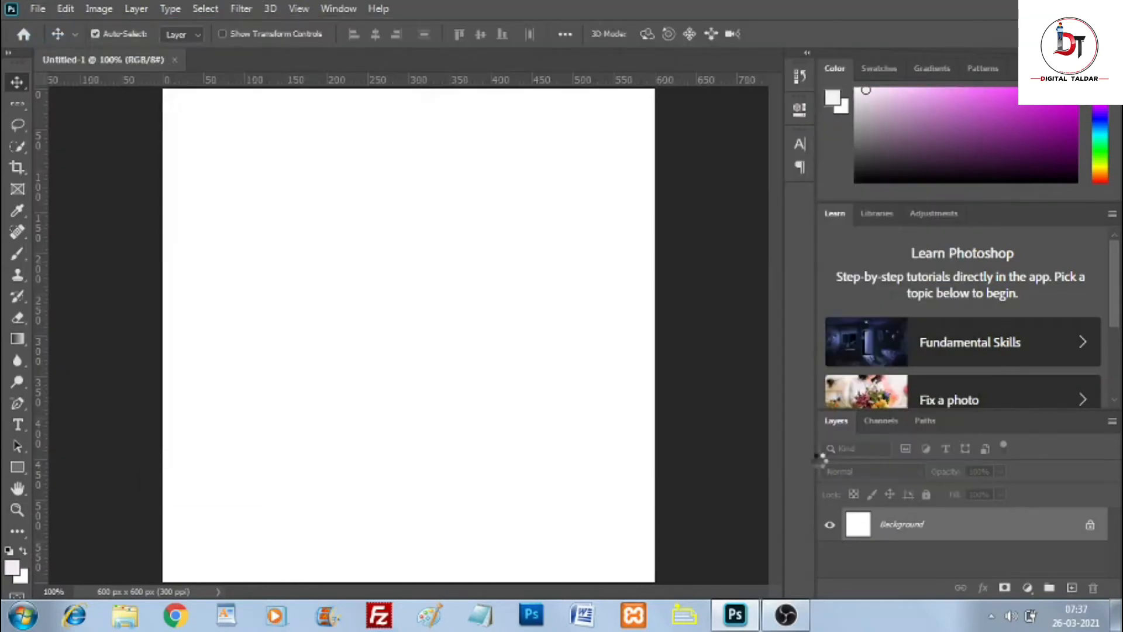
left_click_drag(292, 60, 375, 108)
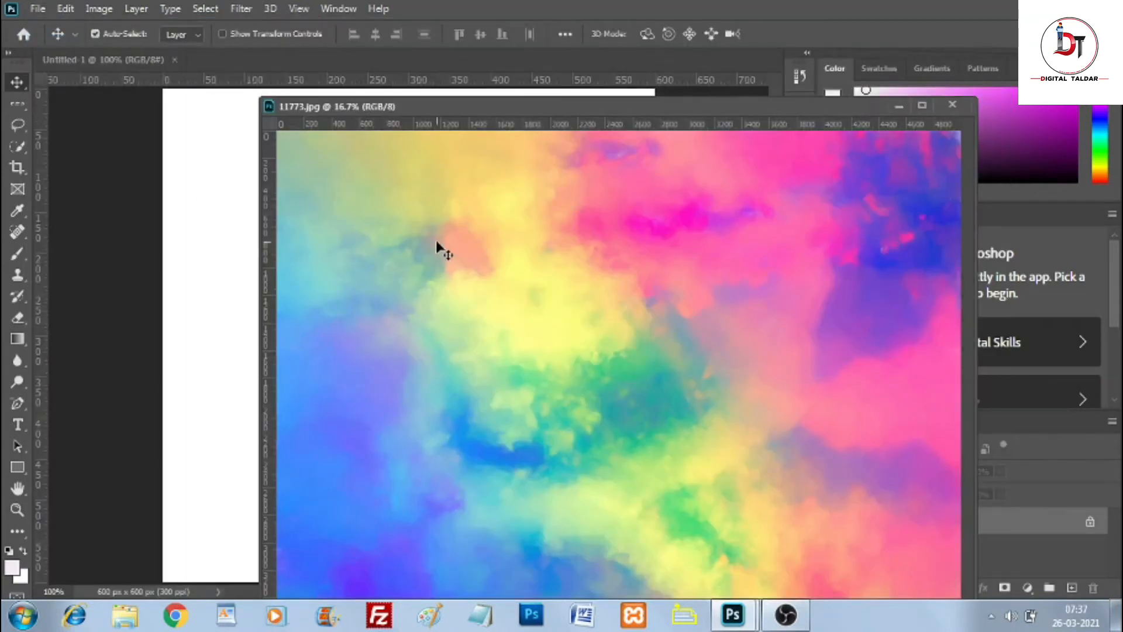
left_click_drag(436, 243, 218, 267)
left_click_drag(427, 108, 425, 62)
left_click(135, 60)
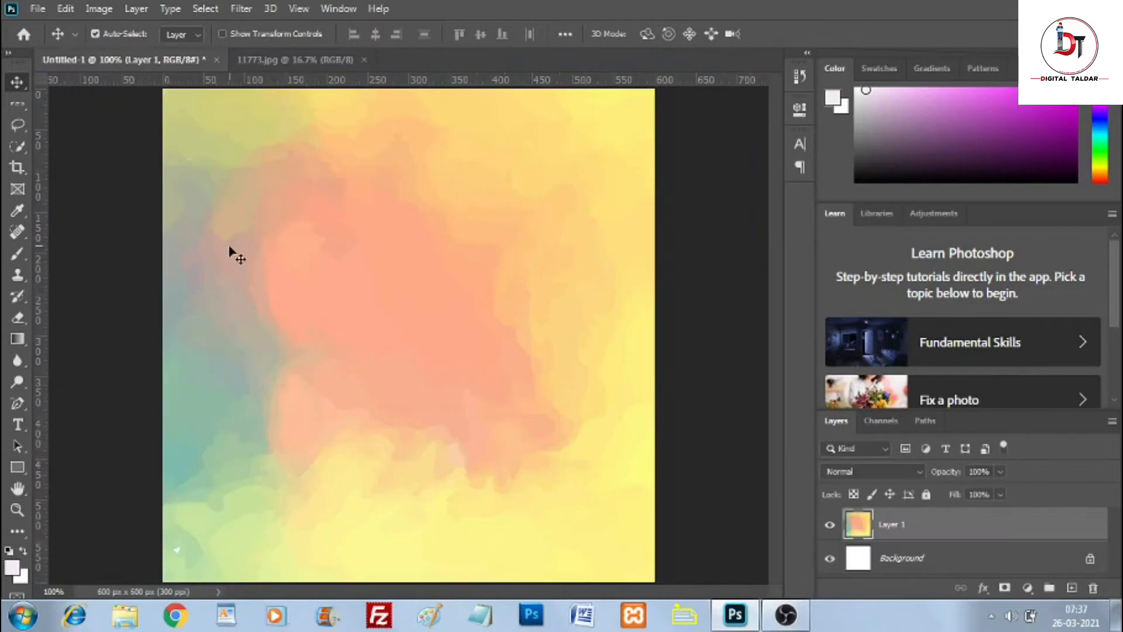
Step: Scale the watercolour layer down to about 17.28% and position it so that it covers the whole canvas
key("ctrl+t")
left_click_drag(480, 160, 392, 415)
left_click_drag(522, 223, 433, 498)
left_click_drag(475, 136, 458, 450)
left_click_drag(457, 471, 481, 496)
left_click_drag(480, 537, 510, 176)
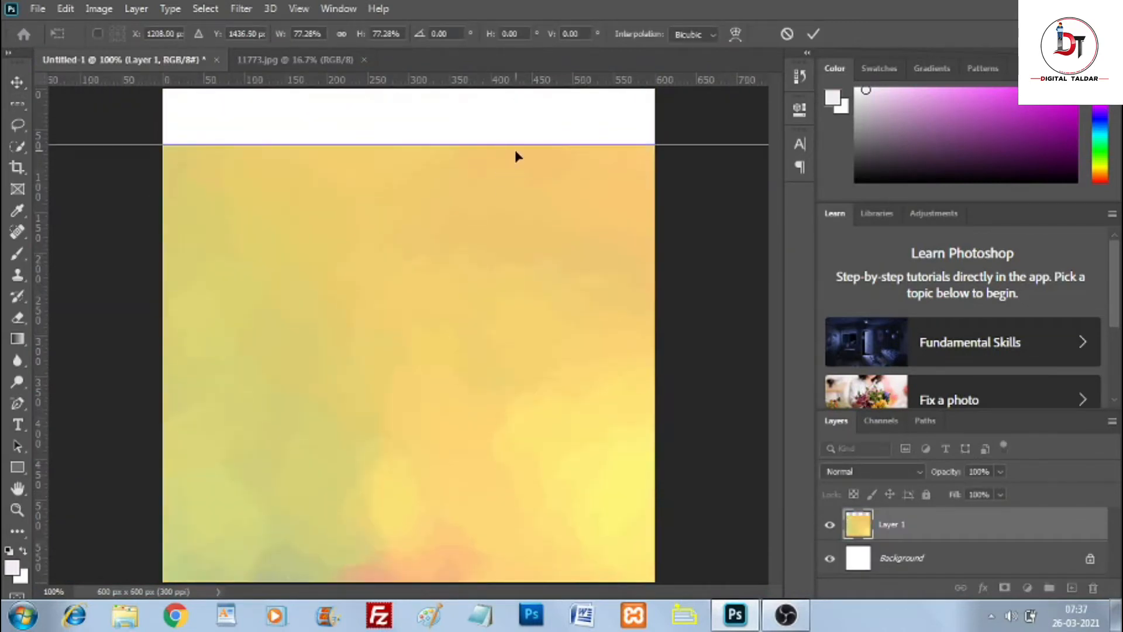
left_click_drag(501, 243, 515, 175)
left_click_drag(527, 114, 490, 502)
left_click_drag(487, 544, 421, 251)
left_click_drag(486, 208, 479, 496)
left_click_drag(521, 568, 357, 210)
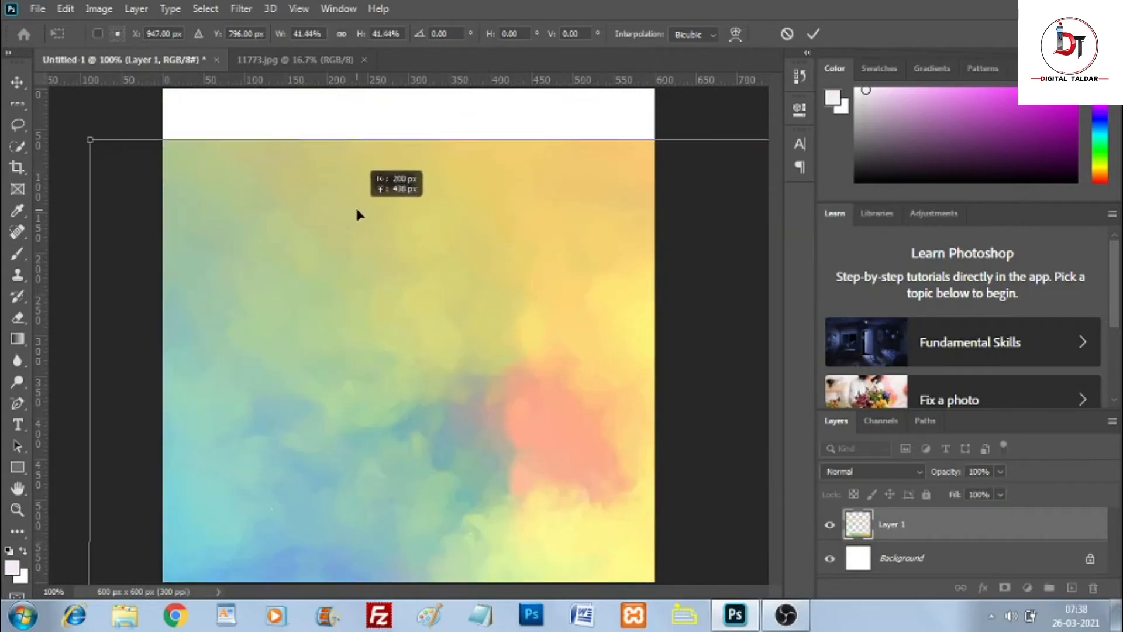
left_click_drag(514, 142, 512, 476)
left_click_drag(572, 538, 435, 141)
left_click_drag(468, 88, 458, 439)
left_click_drag(462, 508, 399, 156)
left_click_drag(624, 250, 651, 252)
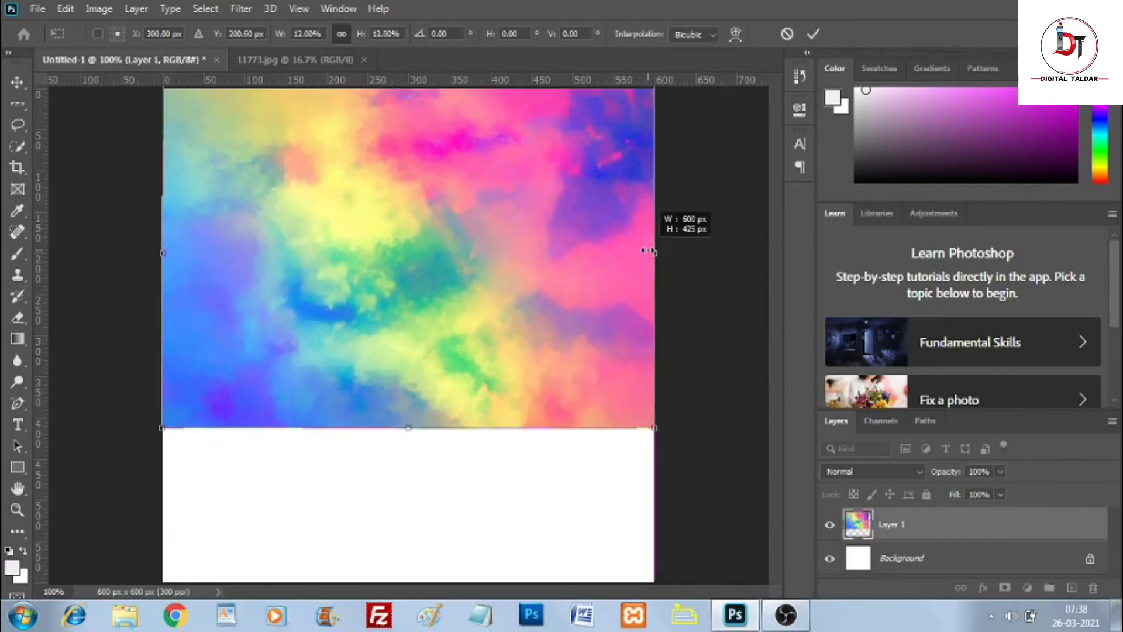
left_click_drag(408, 428, 408, 581)
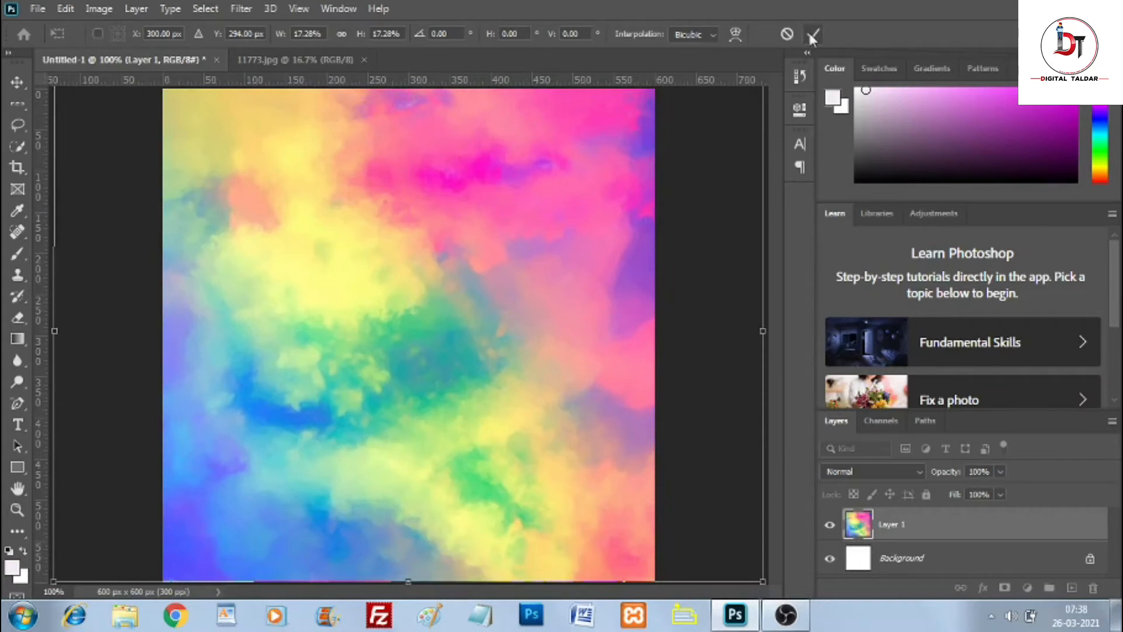
left_click(812, 36)
Step: Open the "holi colors an ddhol" image and copy the drum and colour bucket artwork into the banner document
left_click(38, 9)
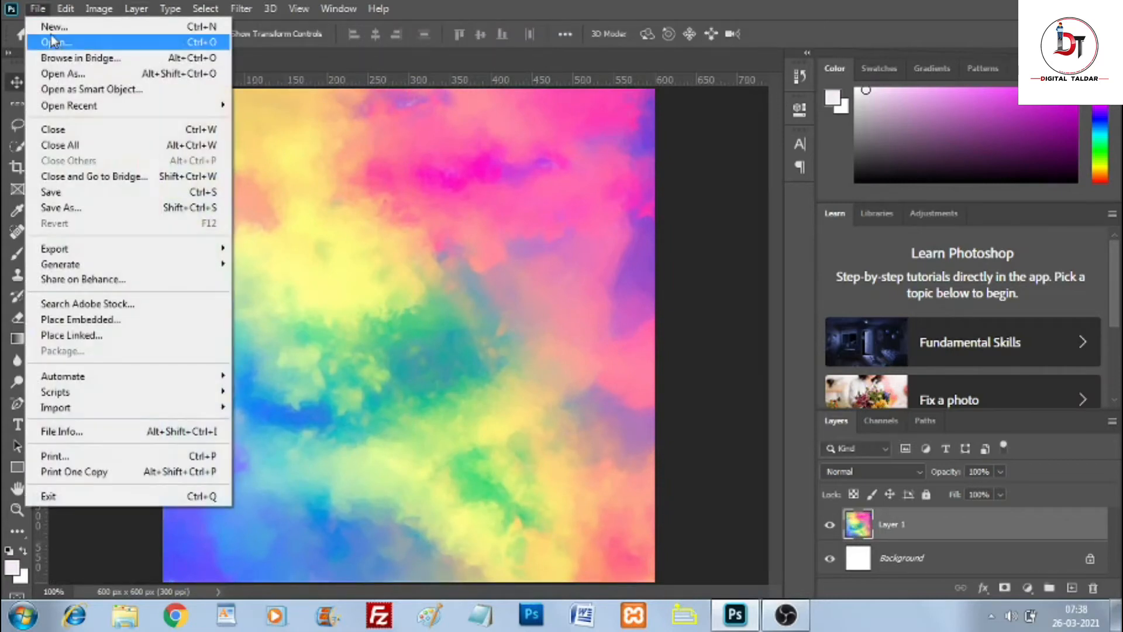
left_click(52, 42)
left_click_drag(519, 135, 519, 326)
left_click(480, 269)
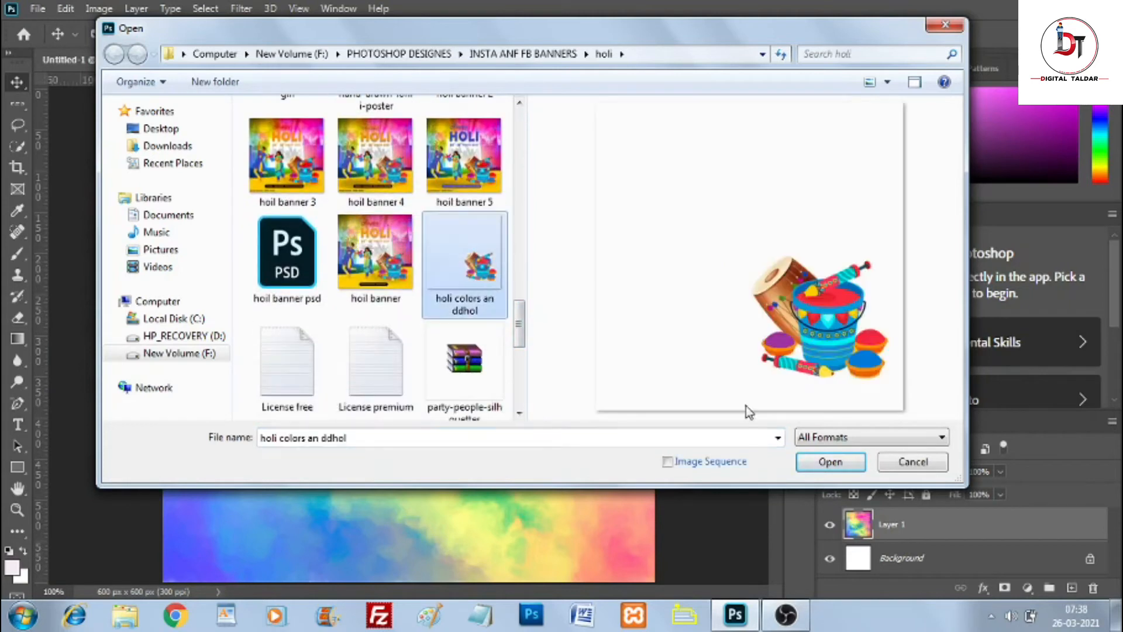
left_click(830, 462)
left_click_drag(395, 57, 436, 100)
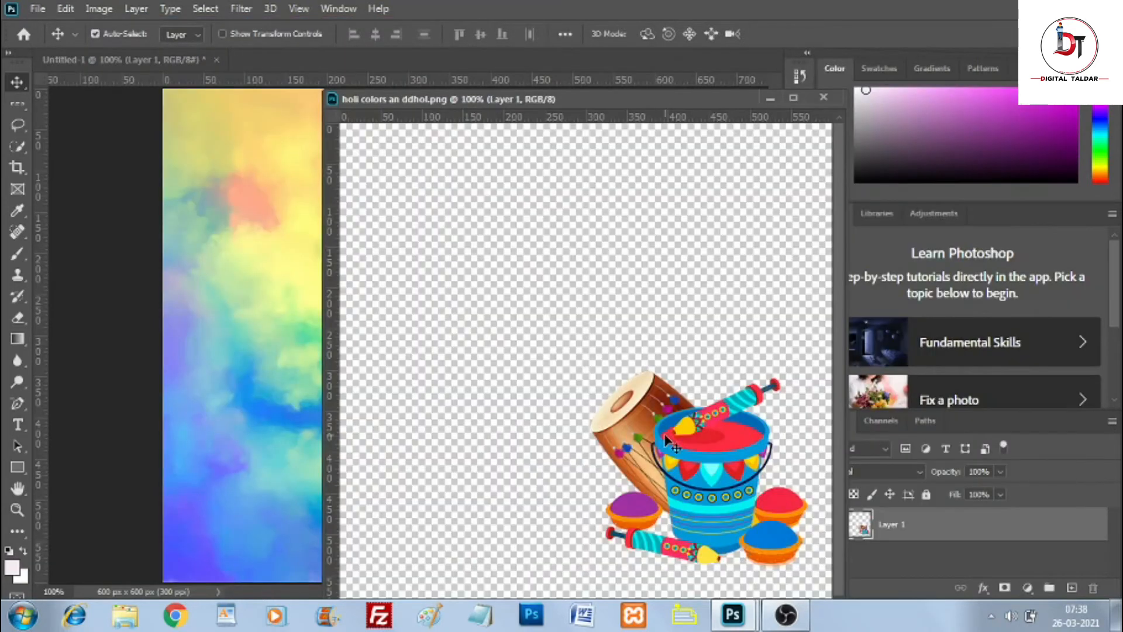
left_click_drag(667, 440, 297, 459)
left_click_drag(542, 99, 542, 66)
left_click(198, 62)
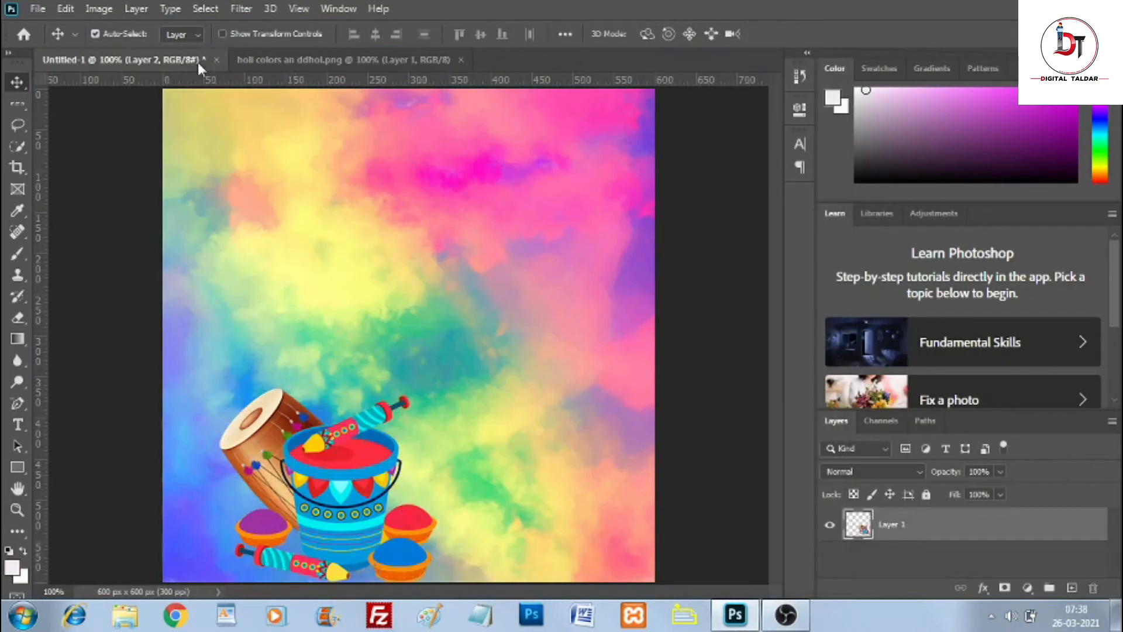
Step: Move the drum and bucket artwork to the lower right of the canvas
key("ctrl+t")
left_click_drag(326, 485, 526, 439)
left_click(814, 36)
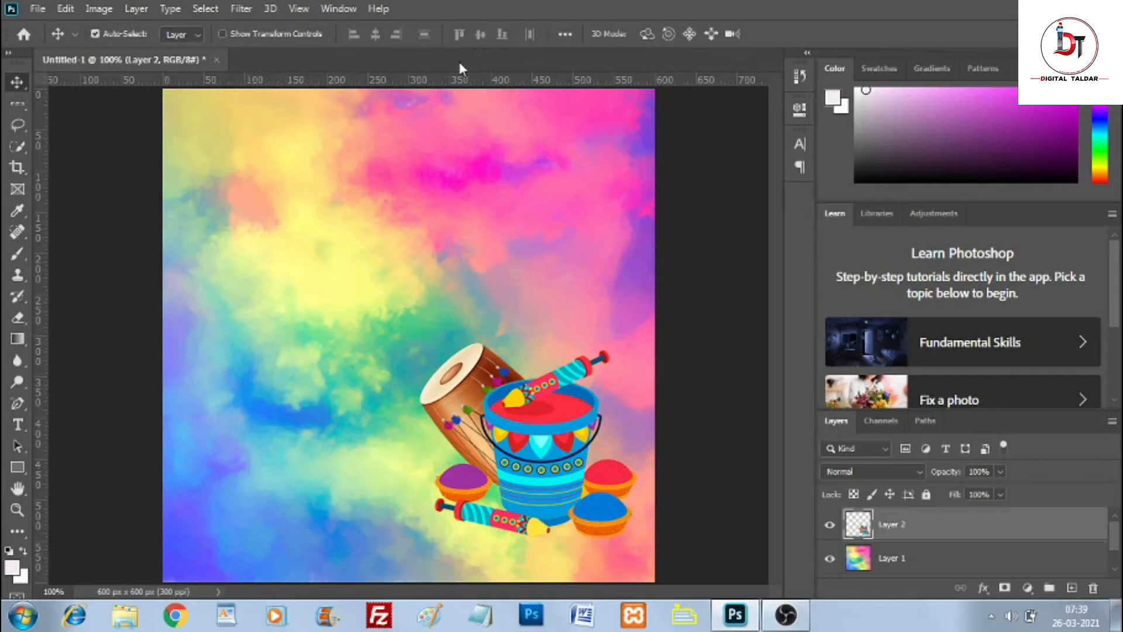
Step: Open the "shape" image from the holi folder and copy its yellow wave shape into the banner document
left_click(37, 9)
left_click(57, 44)
left_click_drag(520, 127, 521, 248)
scroll(388, 248, "down", 10)
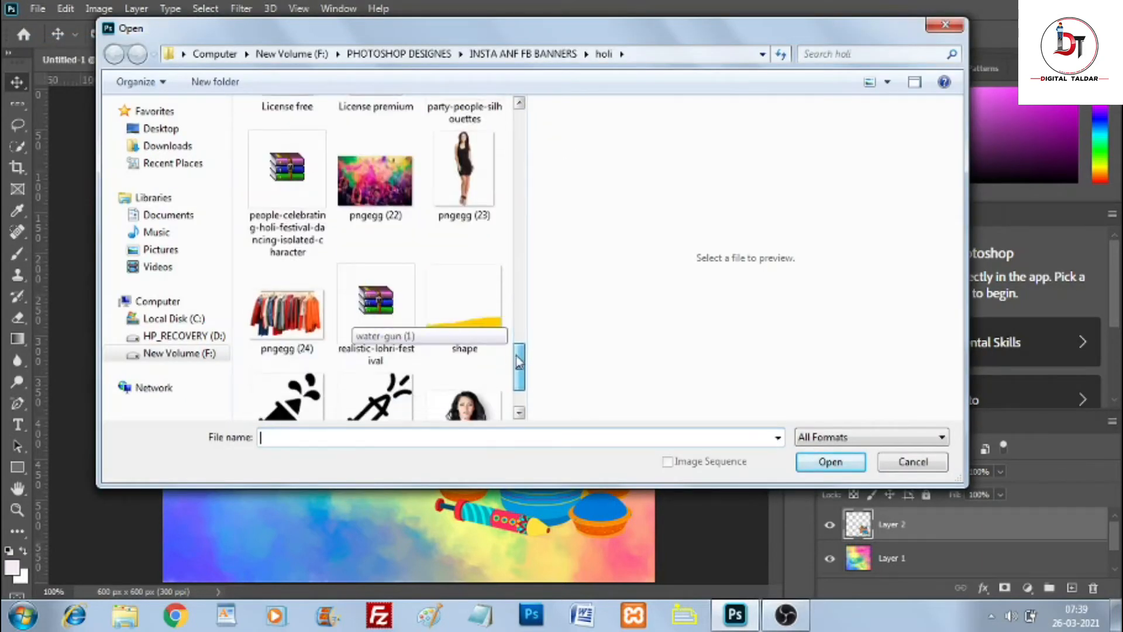
left_click(464, 299)
left_click(831, 462)
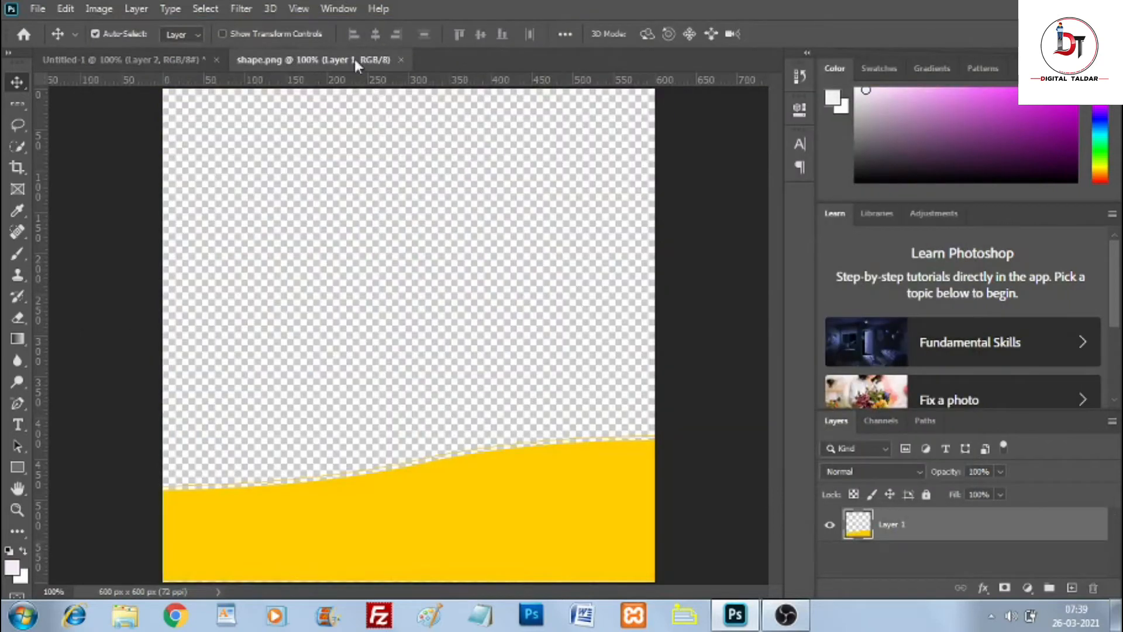
left_click_drag(356, 62, 452, 86)
left_click_drag(492, 564, 235, 503)
left_click_drag(560, 84, 535, 60)
Step: Place the yellow wave along the banner's bottom edge and stack its layer beneath the drum and bucket artwork
left_click(183, 60)
left_click_drag(379, 477, 473, 539)
left_click_drag(893, 558, 892, 517)
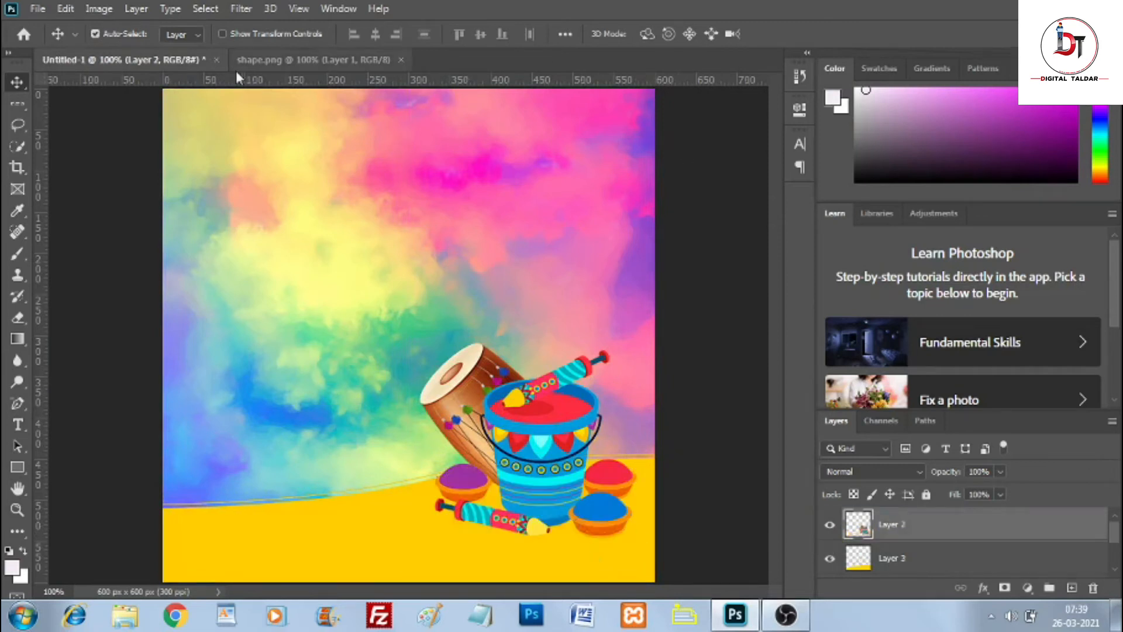
Step: Open the gate image ERaRpjM0M3 from the "book cover" folder inside MOCKUPS
left_click(37, 9)
left_click(44, 44)
scroll(504, 156, "down", 10)
scroll(518, 277, "down", 8)
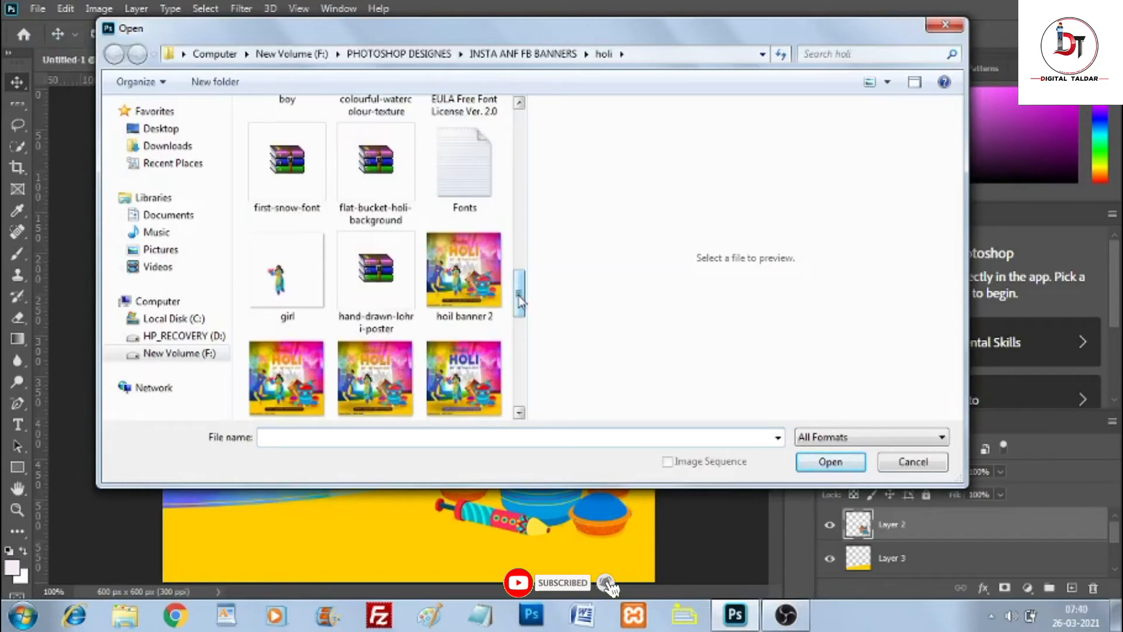
scroll(520, 284, "up", 8)
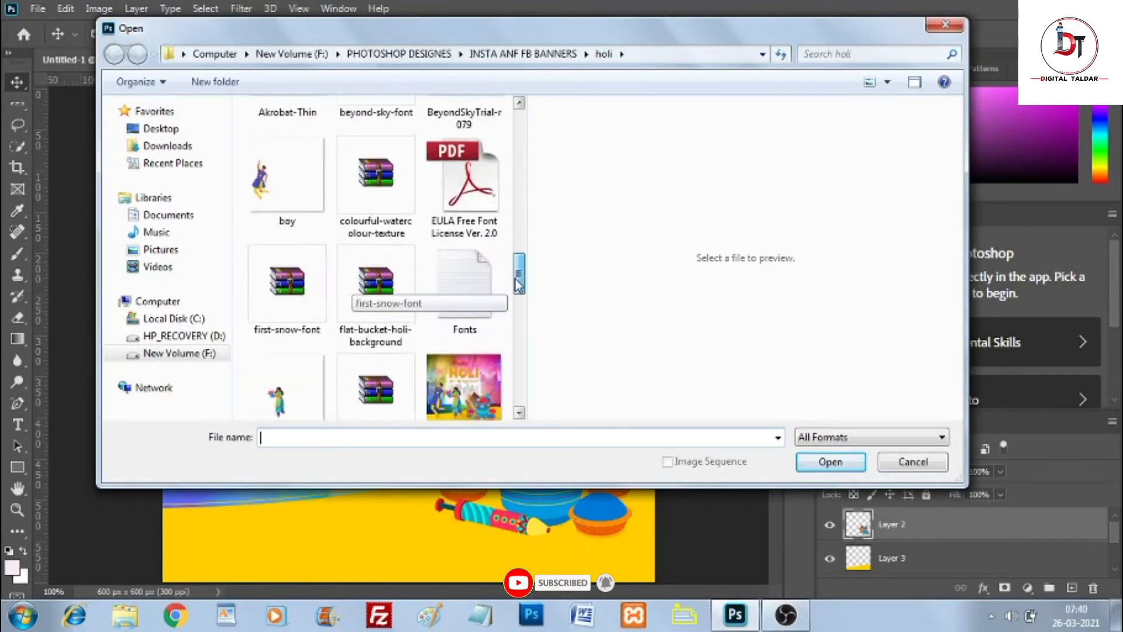
scroll(519, 275, "up", 5)
left_click(460, 54)
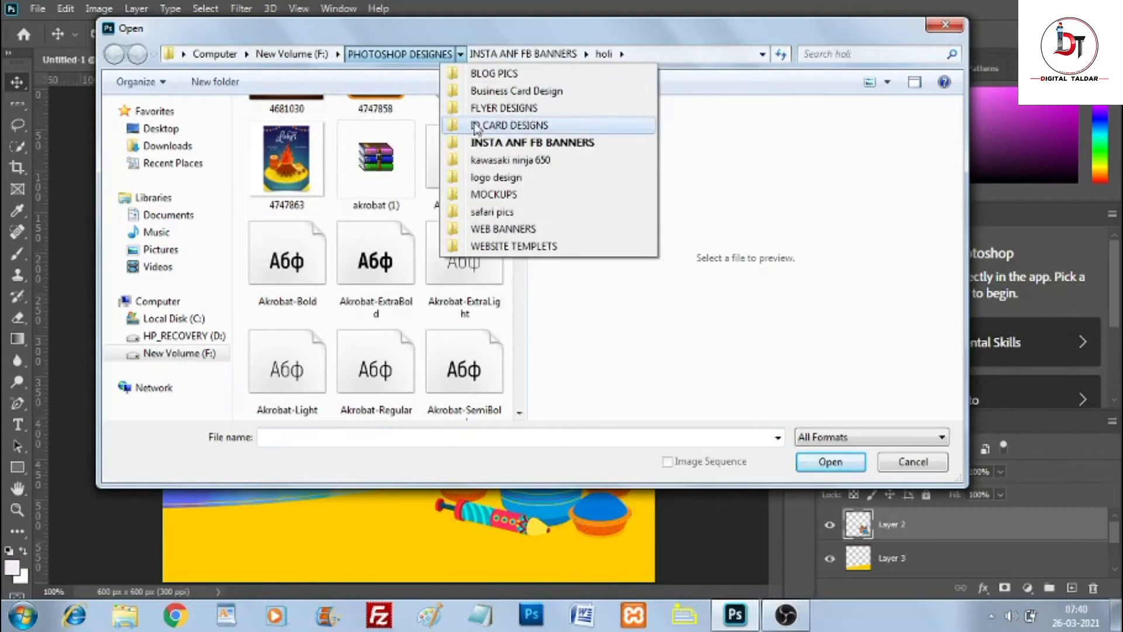
left_click(486, 195)
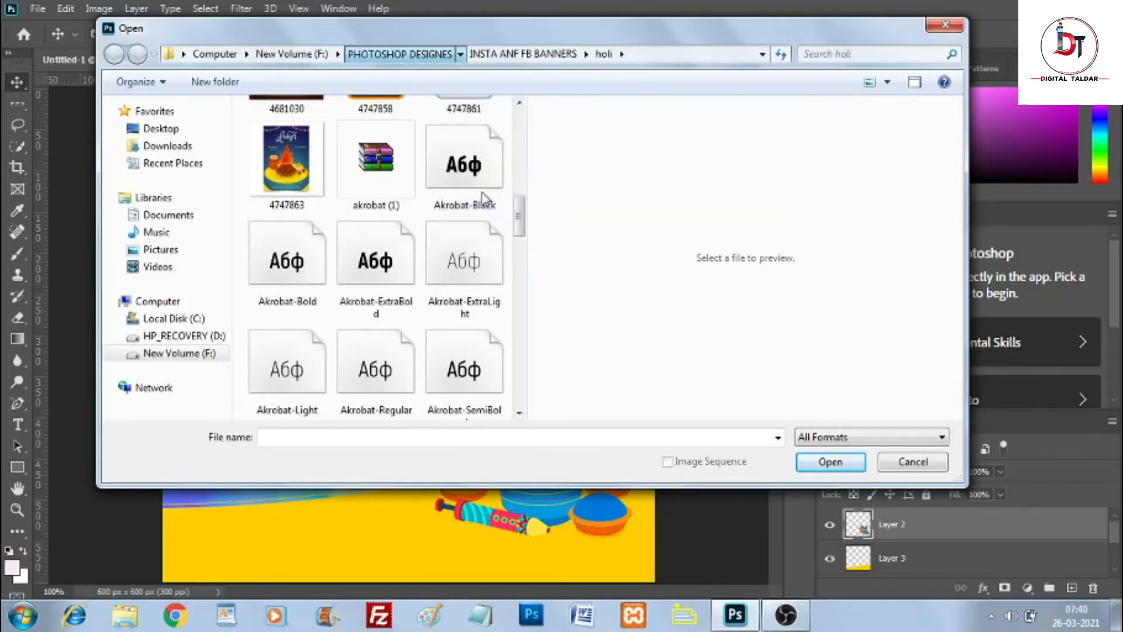
double_click(312, 129)
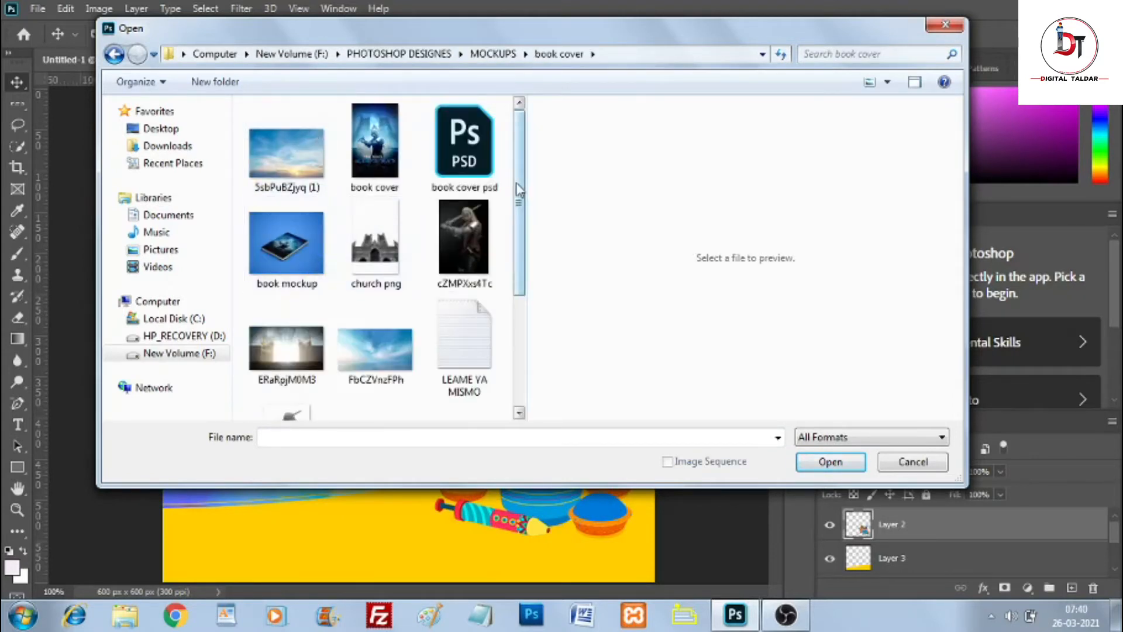
left_click(297, 336)
double_click(299, 338)
Step: Copy the gate image into the banner document as a new layer
left_click_drag(357, 58, 485, 108)
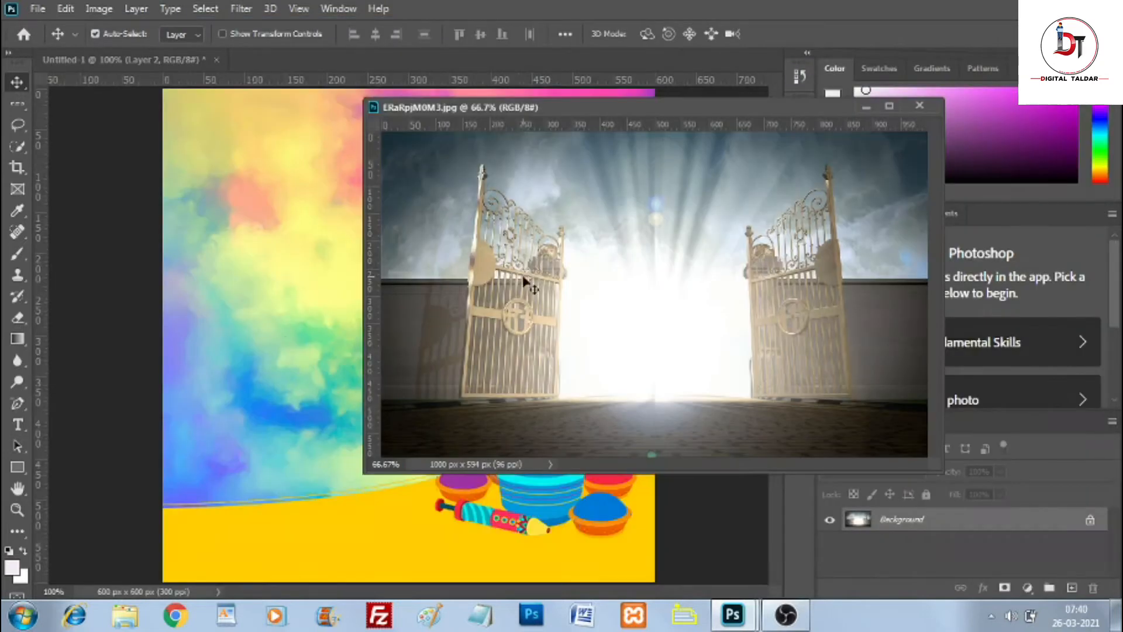
left_click_drag(285, 340, 286, 341)
left_click_drag(531, 107, 403, 63)
left_click(180, 61)
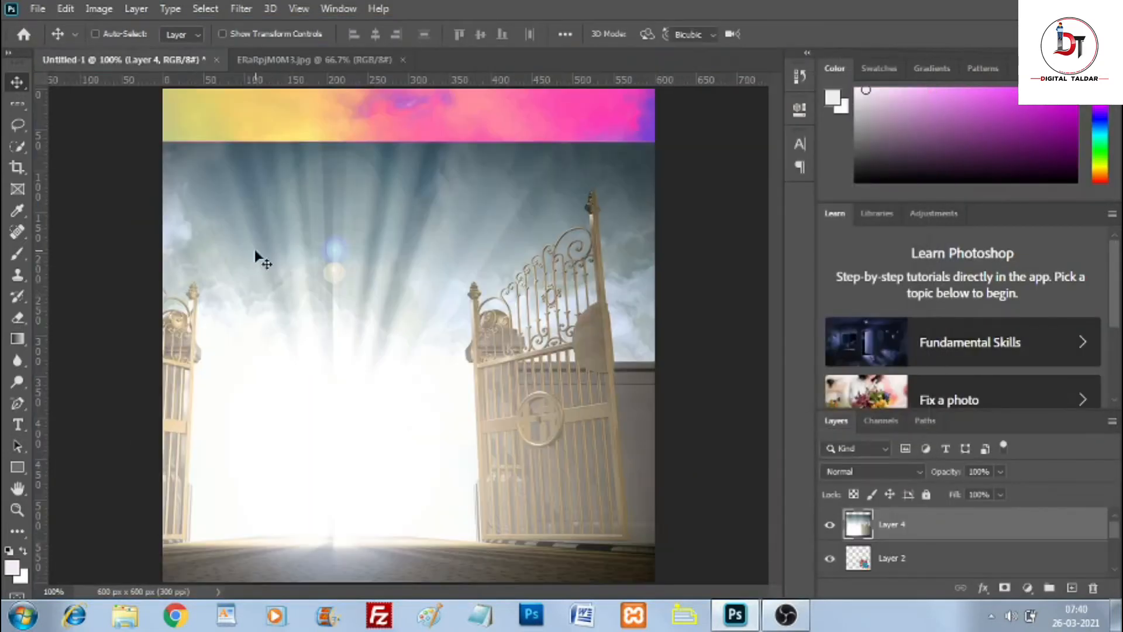
Step: Scale and position the gate image to span the canvas width and reach down behind the yellow wave
key("ctrl+t")
left_click_drag(741, 141, 328, 395)
left_click_drag(172, 506, 375, 350)
left_click_drag(446, 298, 483, 155)
left_click_drag(562, 327, 655, 382)
left_click_drag(410, 378, 406, 512)
Step: Move the gate layer directly above the watercolour layer and set its blend mode to Luminosity
left_click_drag(909, 522, 895, 570)
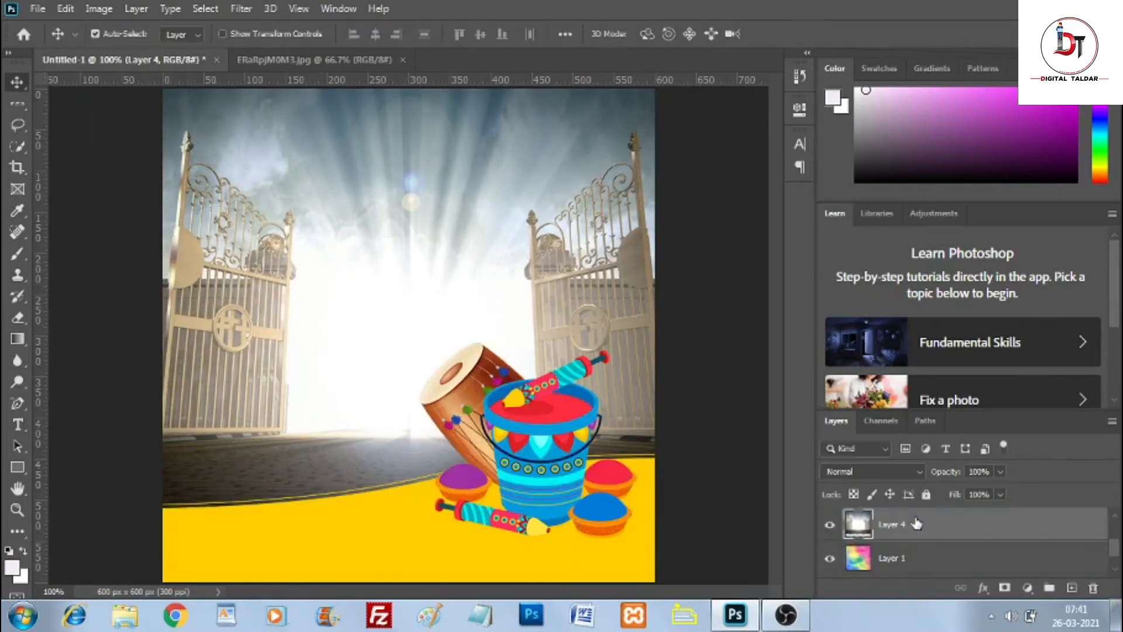
left_click(919, 472)
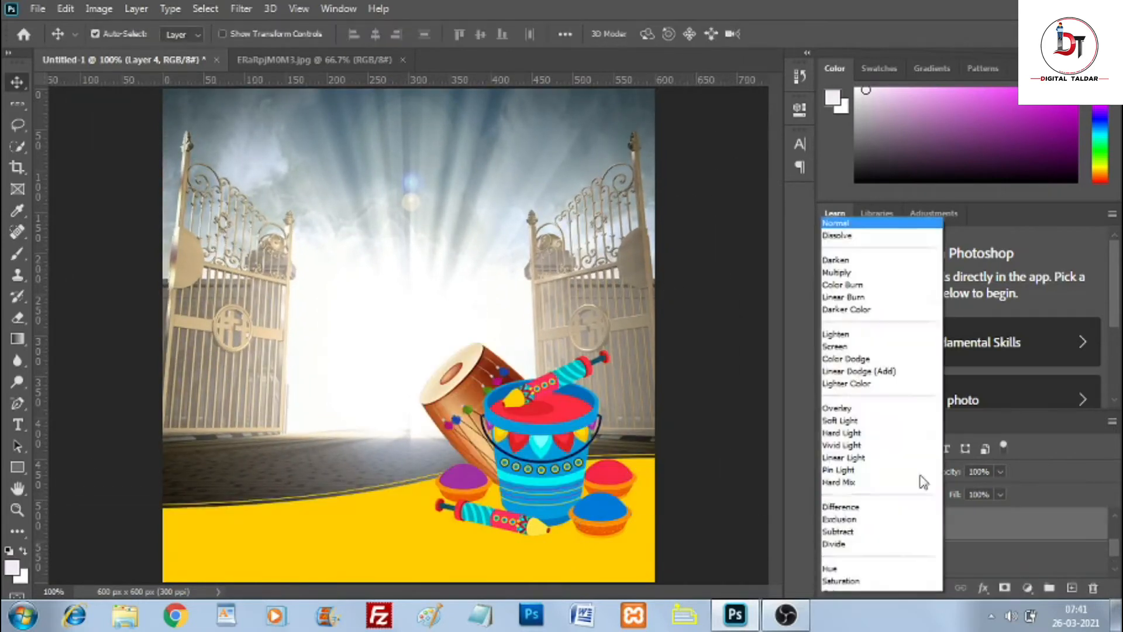
left_click(841, 584)
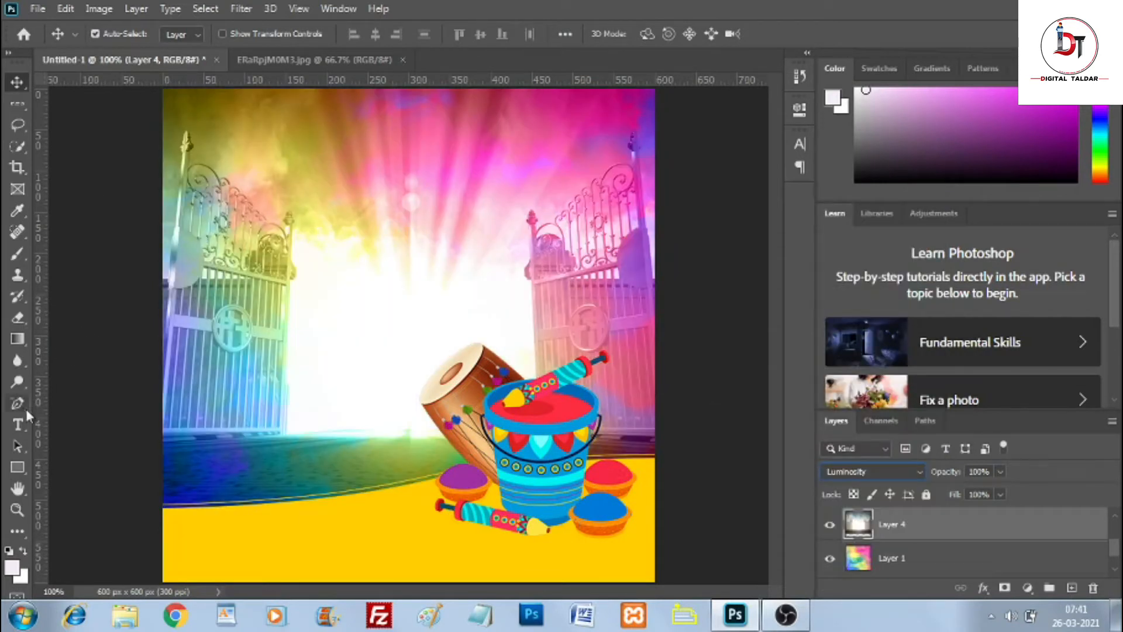
Step: Add the text "Happy" in the upper middle of the banner and bring up the font choices for it
left_click(18, 425)
left_click(369, 231)
type("Ha")
left_click(785, 36)
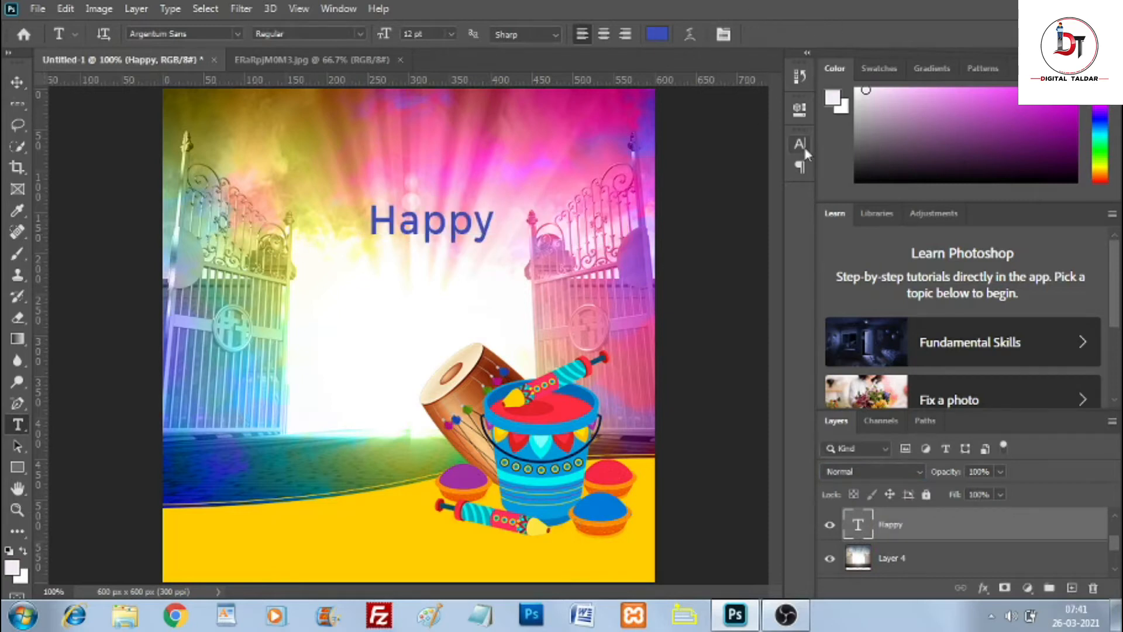
left_click(800, 144)
left_click(701, 168)
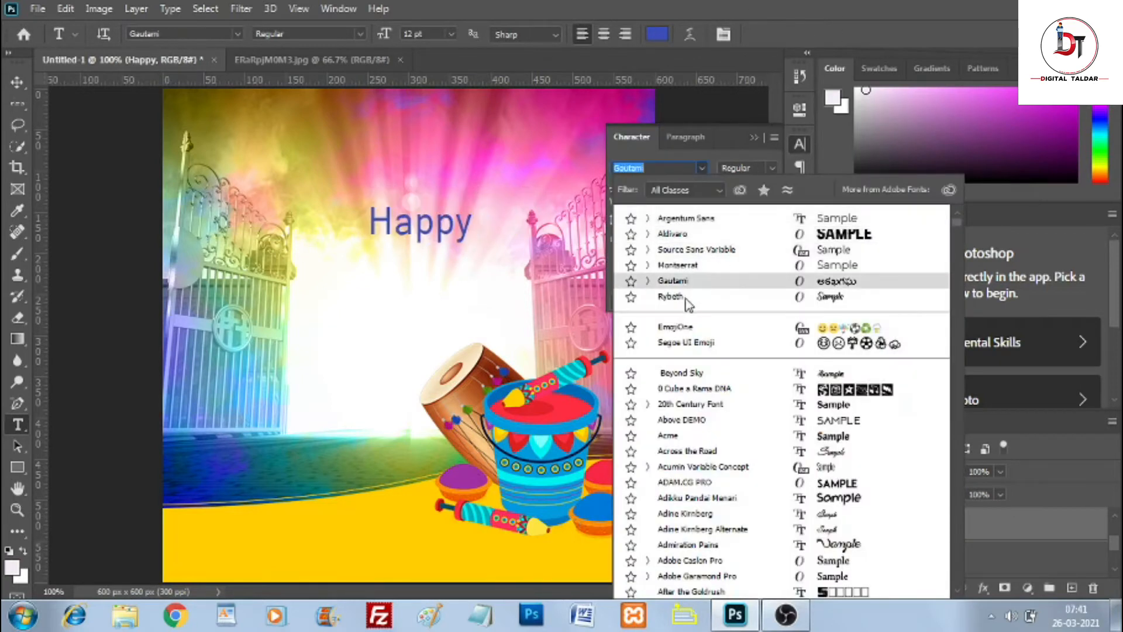
Step: Open the finished "hoil banner psd" file from the holi folder inside INSTA ANF FB BANNERS as a reference
left_click(37, 9)
left_click(50, 40)
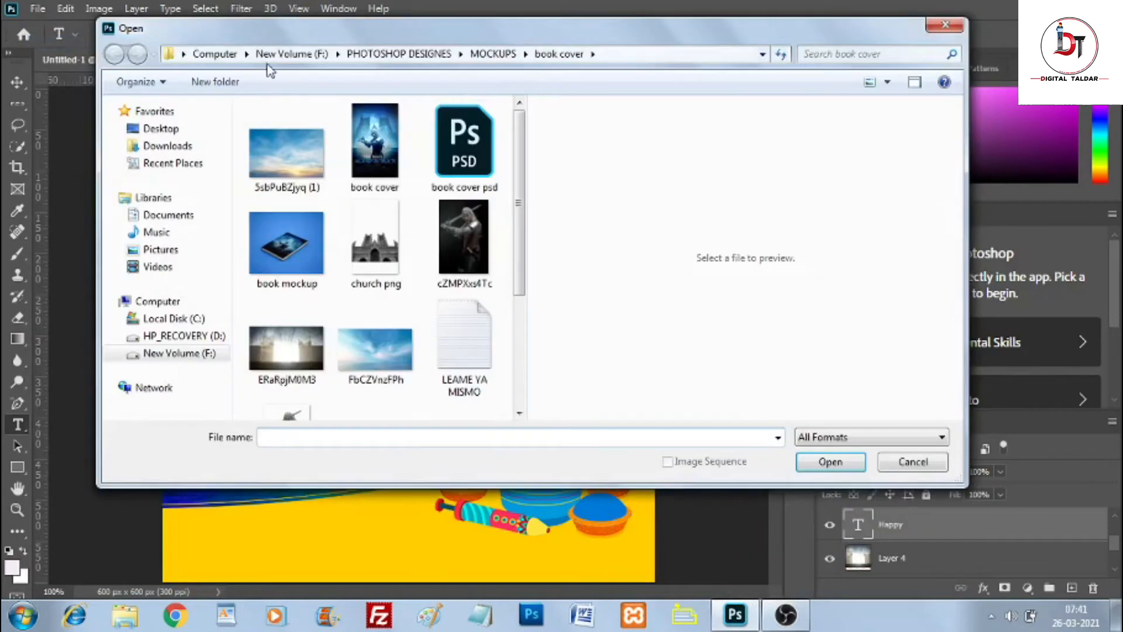
left_click(461, 53)
left_click(524, 142)
double_click(464, 245)
left_click_drag(520, 128, 520, 306)
key("Escape")
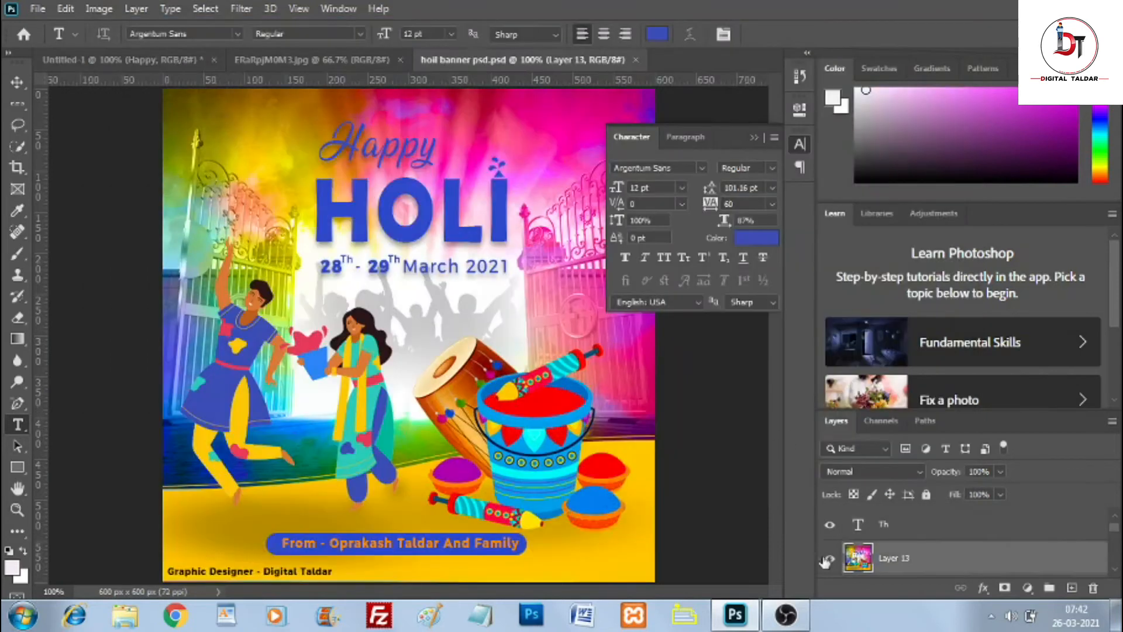
Step: Hide Layer 13 in the reference banner and select its "Happy" text to check the font used
left_click(829, 558)
key("v")
left_click(426, 159)
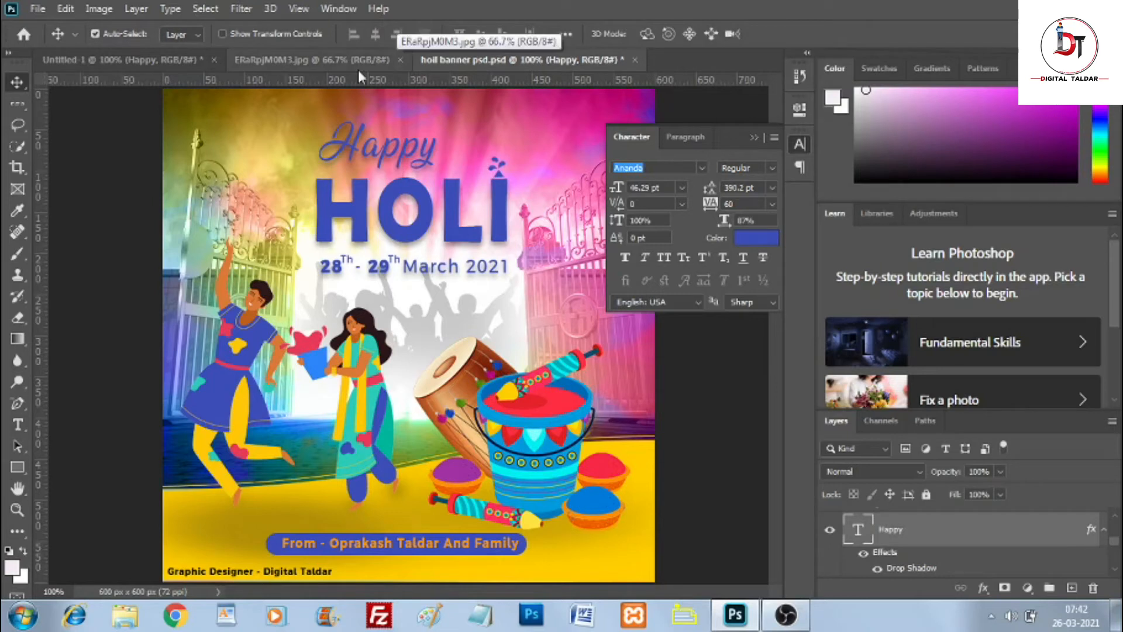
Step: Return to the Untitled-1 banner and set the font of its "Happy" text to Ananda Black Regular
left_click(163, 58)
left_click(680, 168)
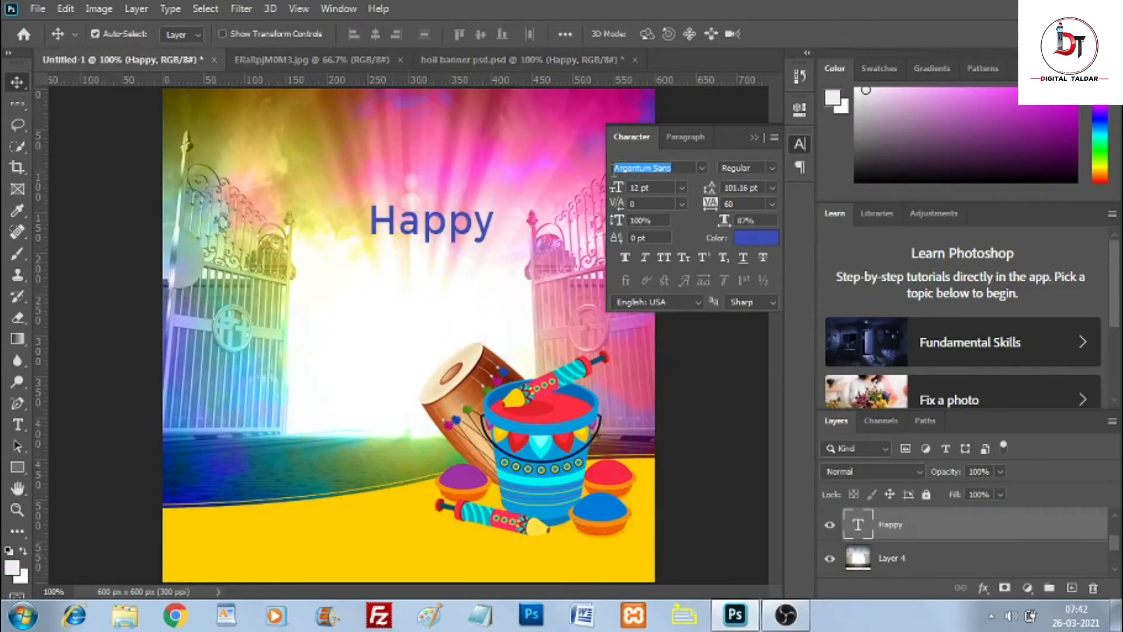
type("Ananda Fanko 2")
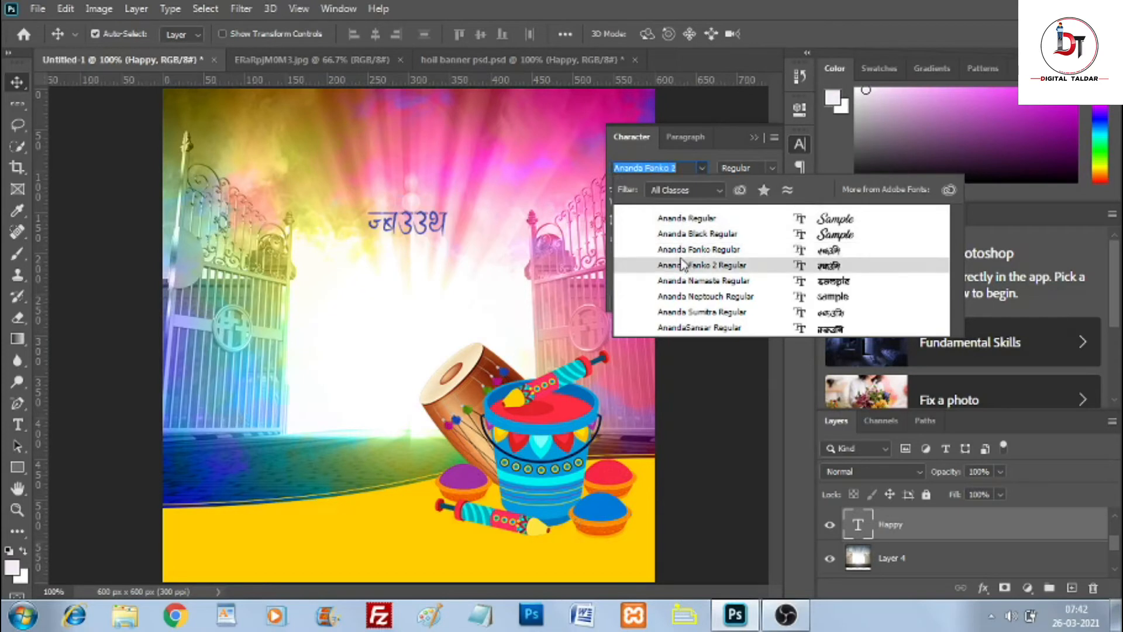
left_click(683, 234)
left_click(753, 138)
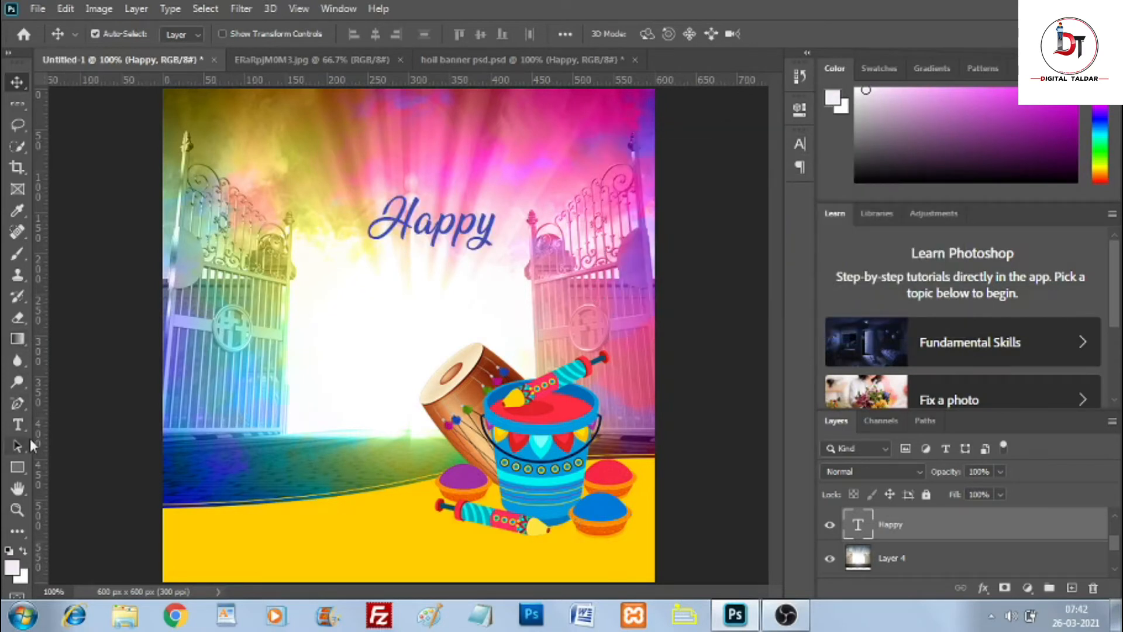
Step: Switch to the "hoil banner psd" reference banner and select its "HOLI" text to check the font used
key("t")
left_click(444, 59)
key("v")
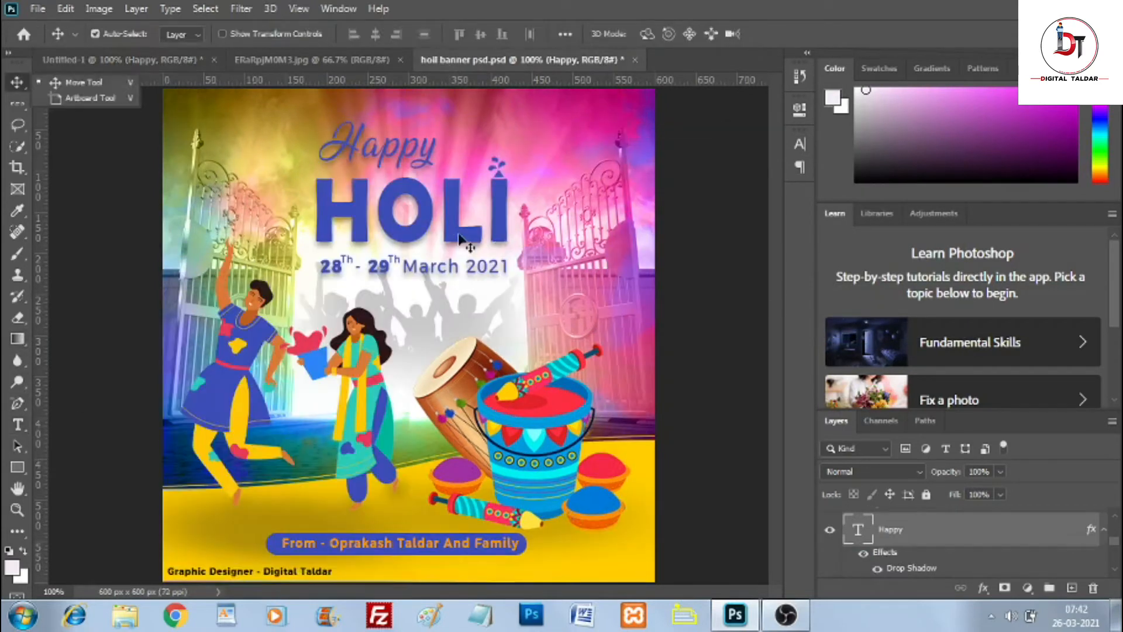
left_click(462, 240)
left_click(801, 144)
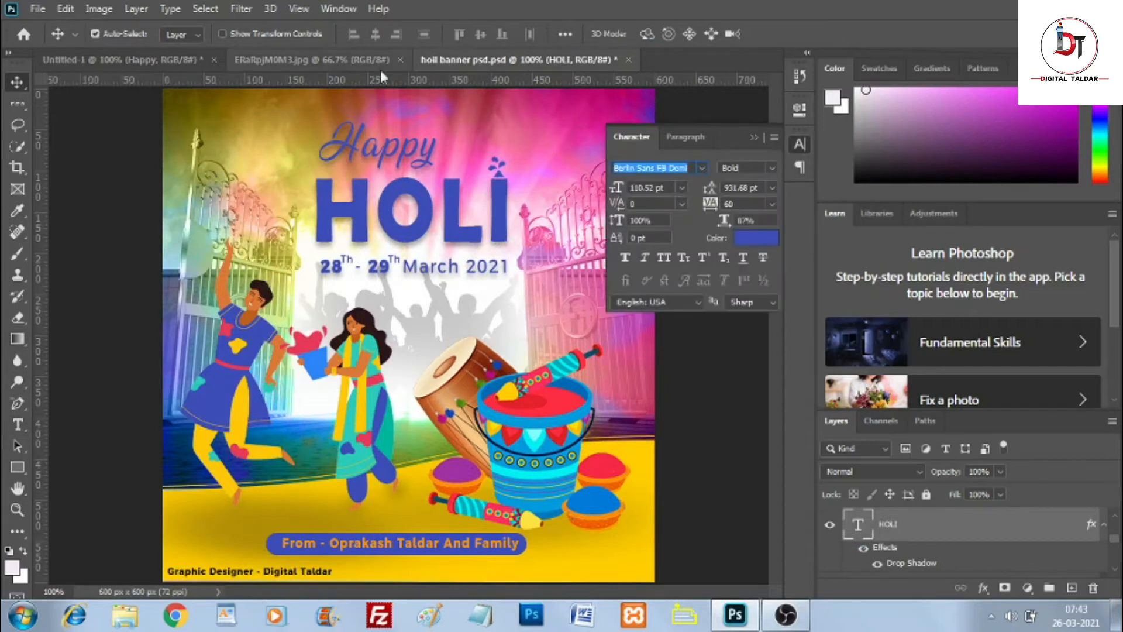
Step: Return to the Untitled-1 banner and add the text "Holi" below "Happy"
left_click(176, 59)
key("t")
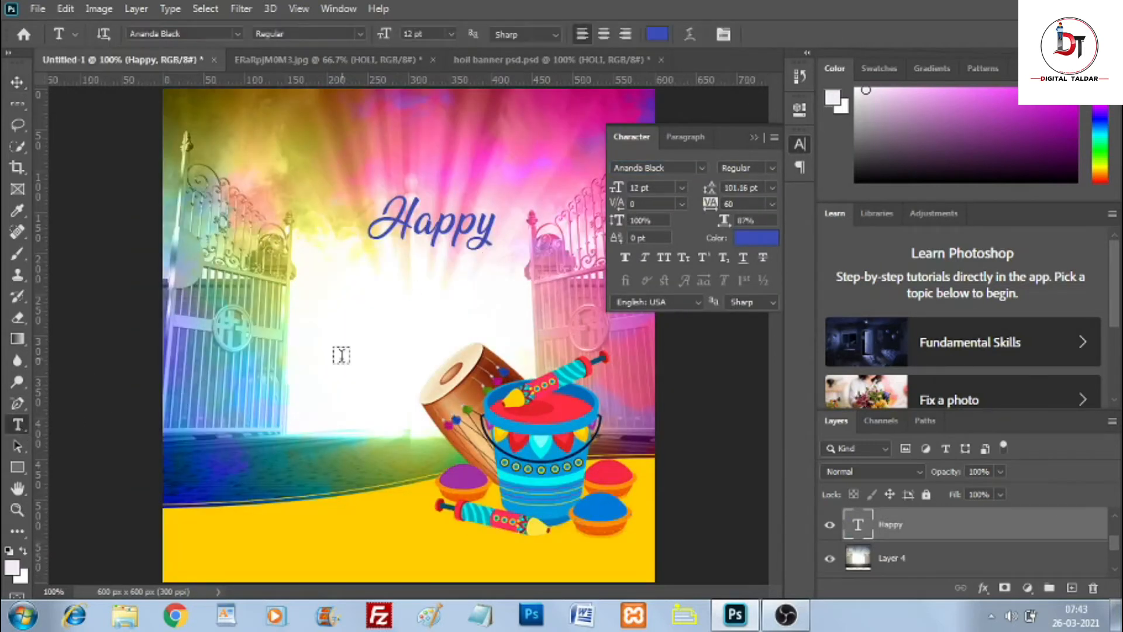
left_click(396, 316)
type("Holi")
Step: Set the font of the "Holi" text to Berlin Sans FB Demi Bold
left_click(665, 169)
type("Berlin Sans FB Demi")
left_click(682, 217)
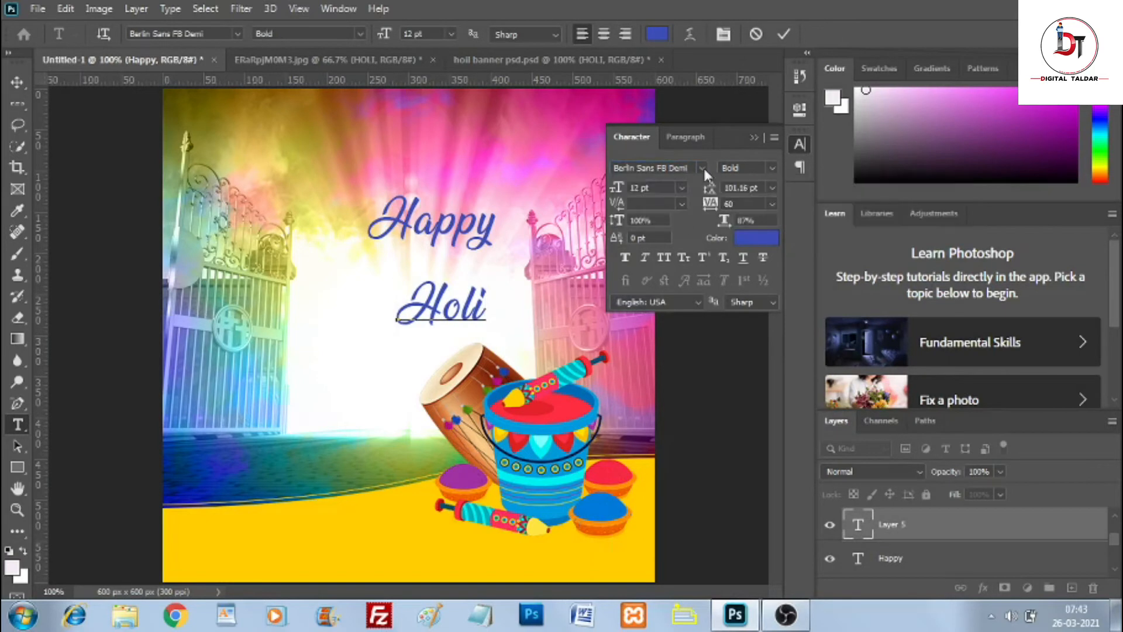
left_click(702, 168)
left_click(707, 215)
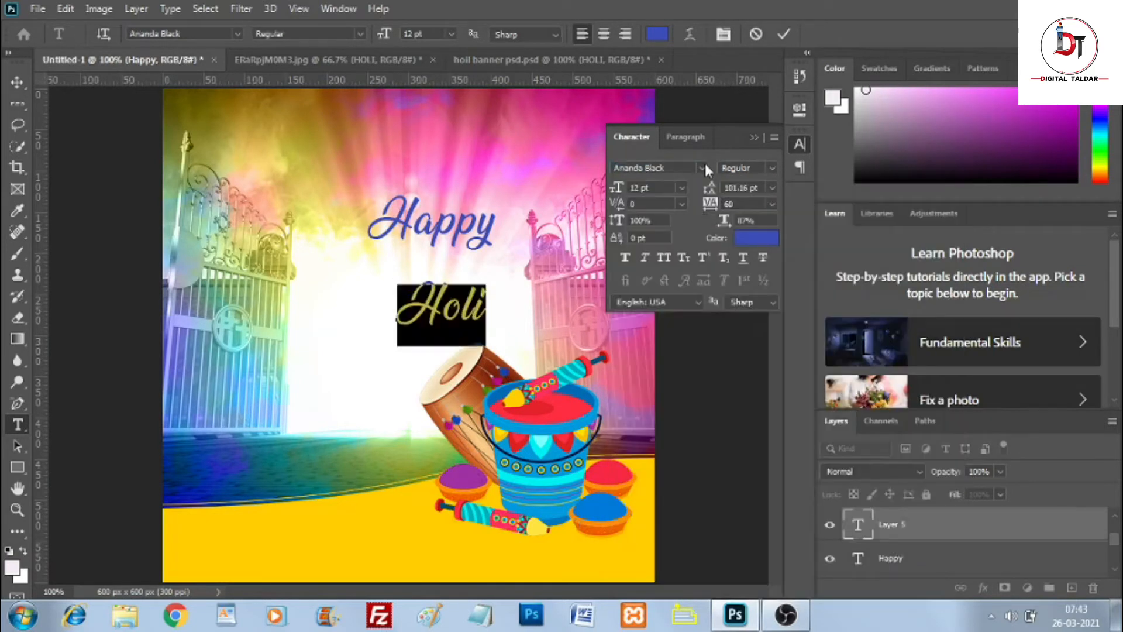
left_click(702, 168)
left_click(681, 218)
left_click(754, 137)
key("ctrl+t")
left_click(756, 139)
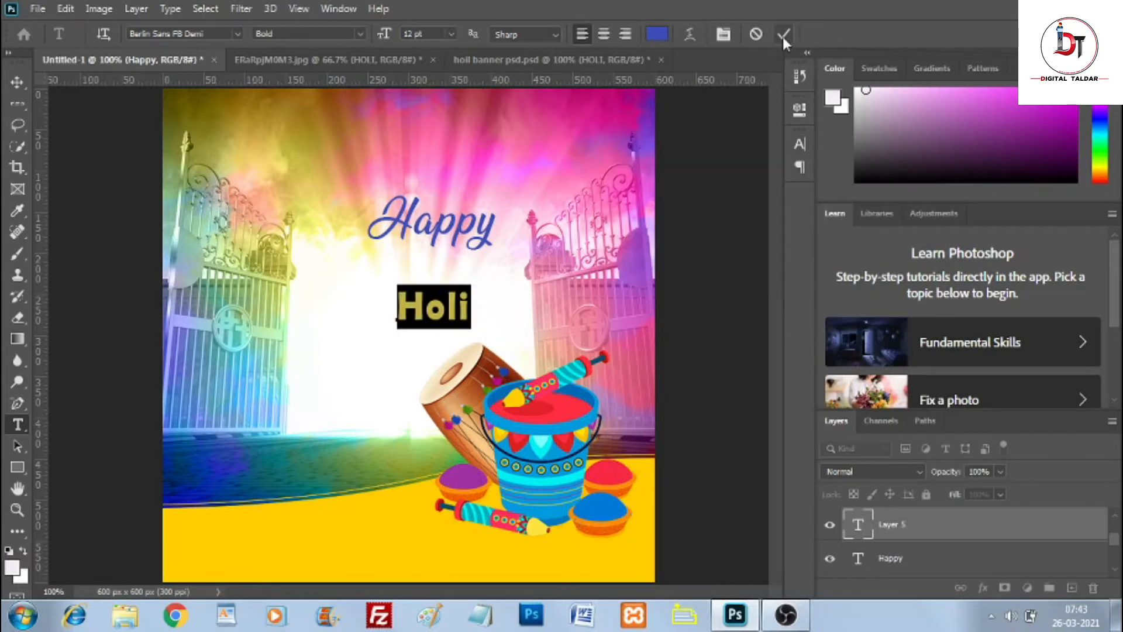
left_click(784, 34)
Step: Enlarge the "Holi" text to about 257% and move it up to the upper middle of the banner
key("ctrl+t")
left_click_drag(471, 283, 586, 212)
left_click_drag(487, 301, 416, 246)
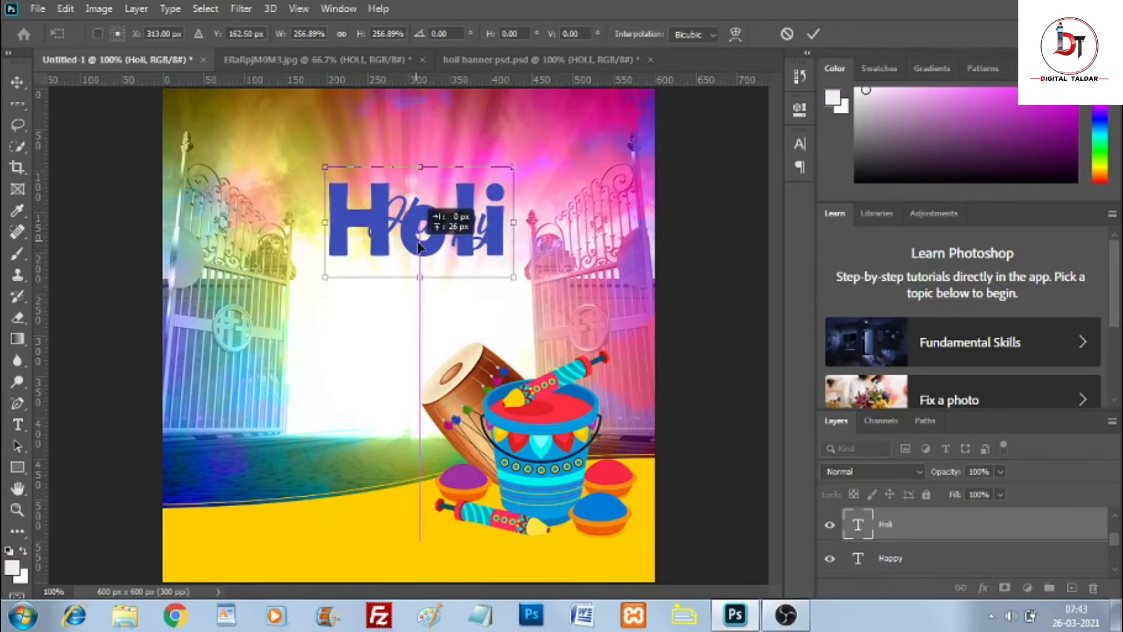
key("Return")
Step: Move the "Happy" text up so it sits just above "Holi", aligned with the start of the word
left_click(21, 85)
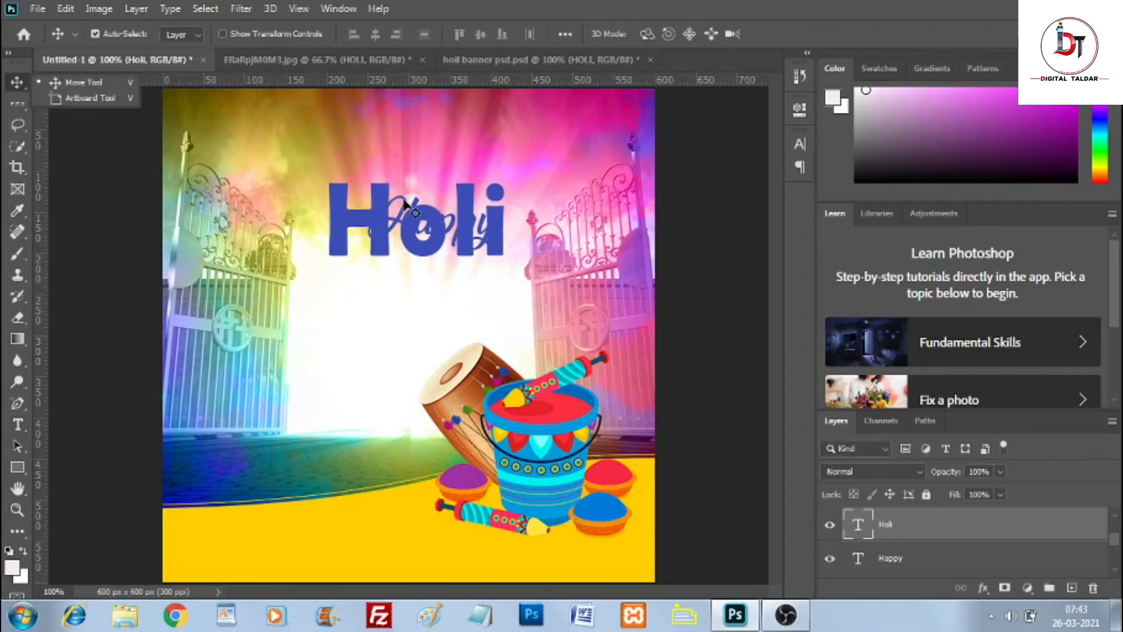
left_click_drag(408, 205, 377, 162)
left_click(890, 558)
key("ctrl+t")
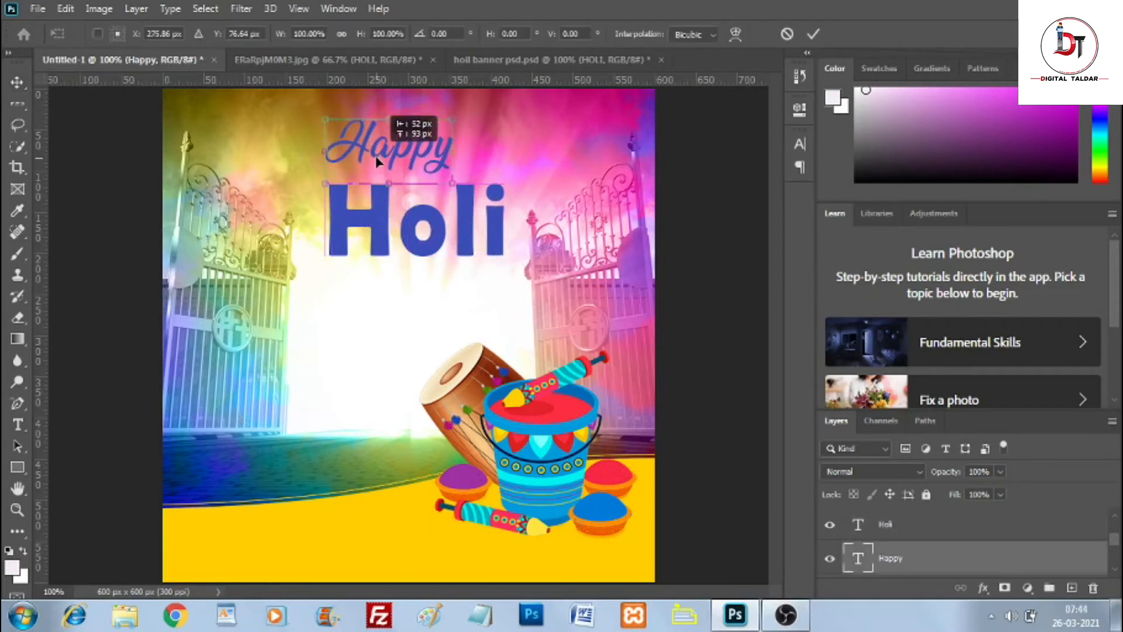
key("Down")
key("Down")
key("Down")
key("Down")
key("Down")
key("Down")
key("Down")
key("Down")
key("Down")
key("Down")
key("Down")
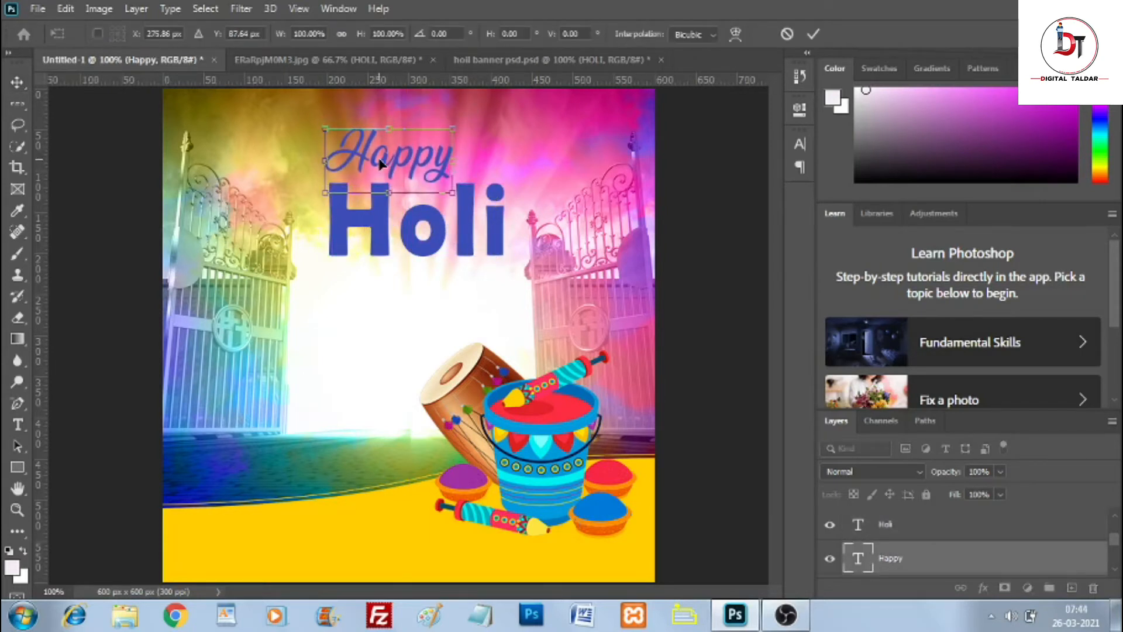
Step: Shrink the "Happy" text slightly and nudge it a little to the right above "Holi"
left_click_drag(454, 125, 437, 136)
left_click(813, 33)
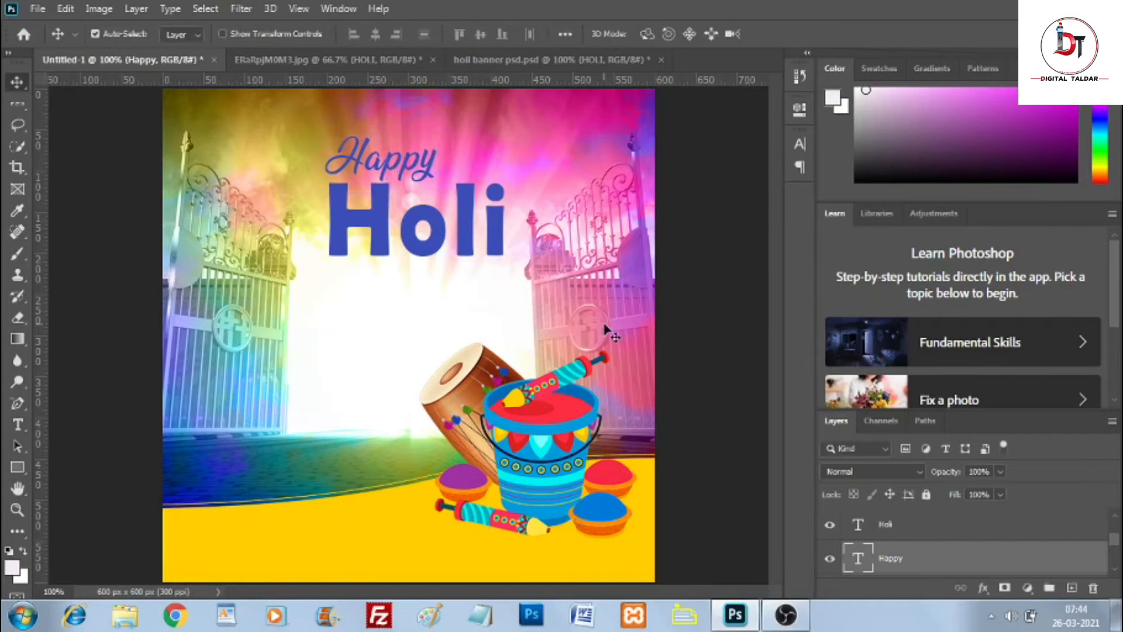
key("Right")
key("Right")
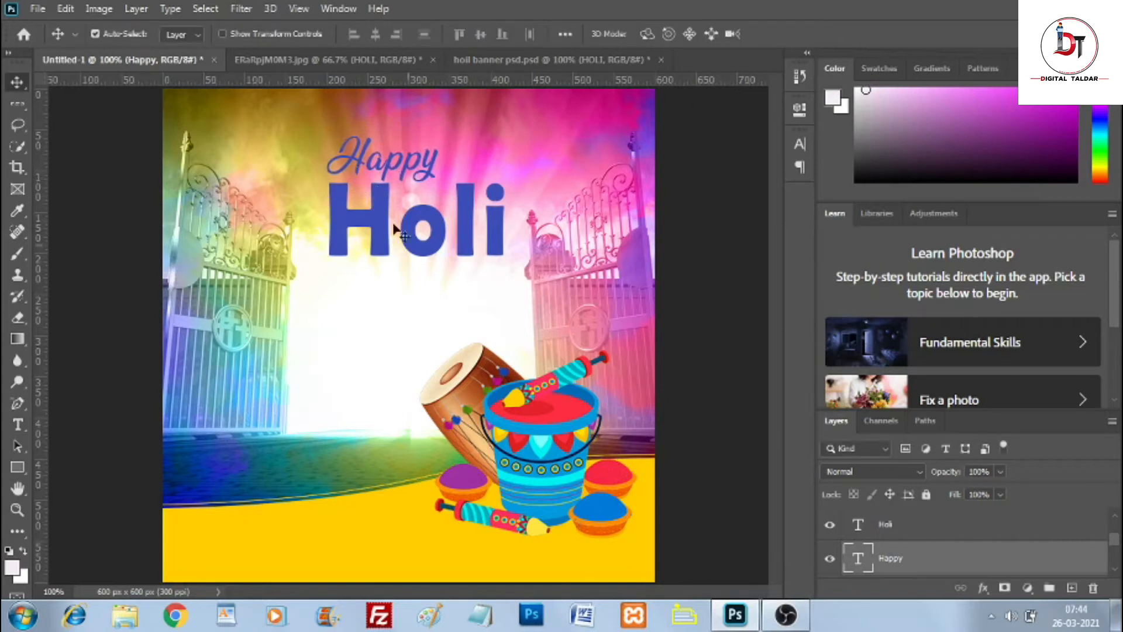
Step: Add the text "28" below "Holi" and set its font to Berlin Sans FB Demi Bold
left_click(17, 424)
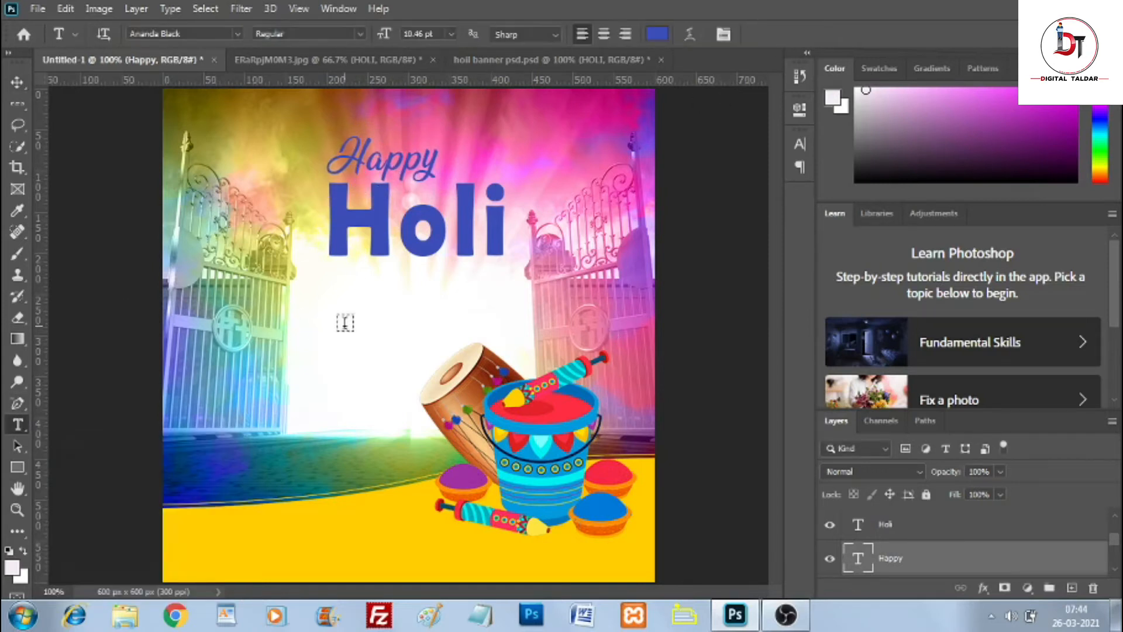
left_click(344, 322)
type("29")
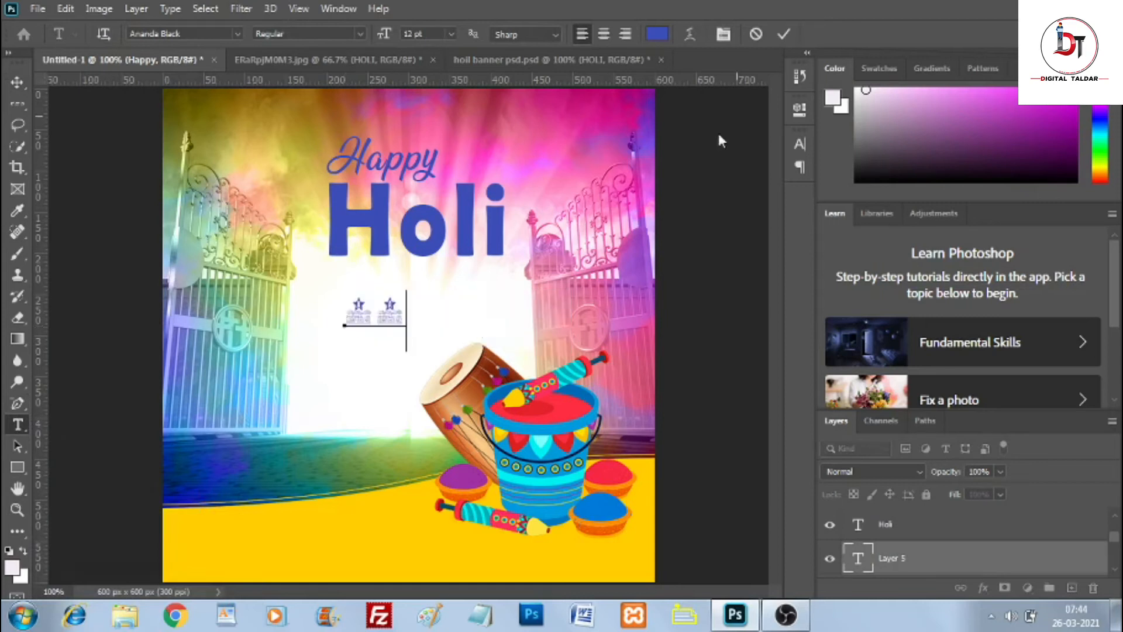
left_click(784, 34)
left_click(800, 144)
left_click(702, 168)
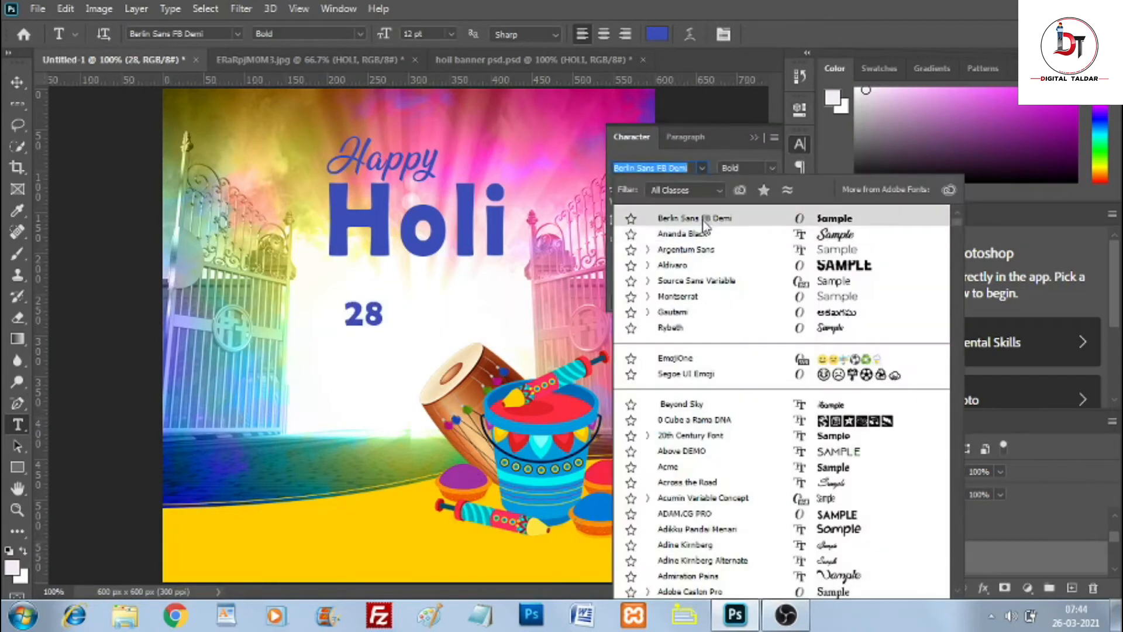
left_click(704, 220)
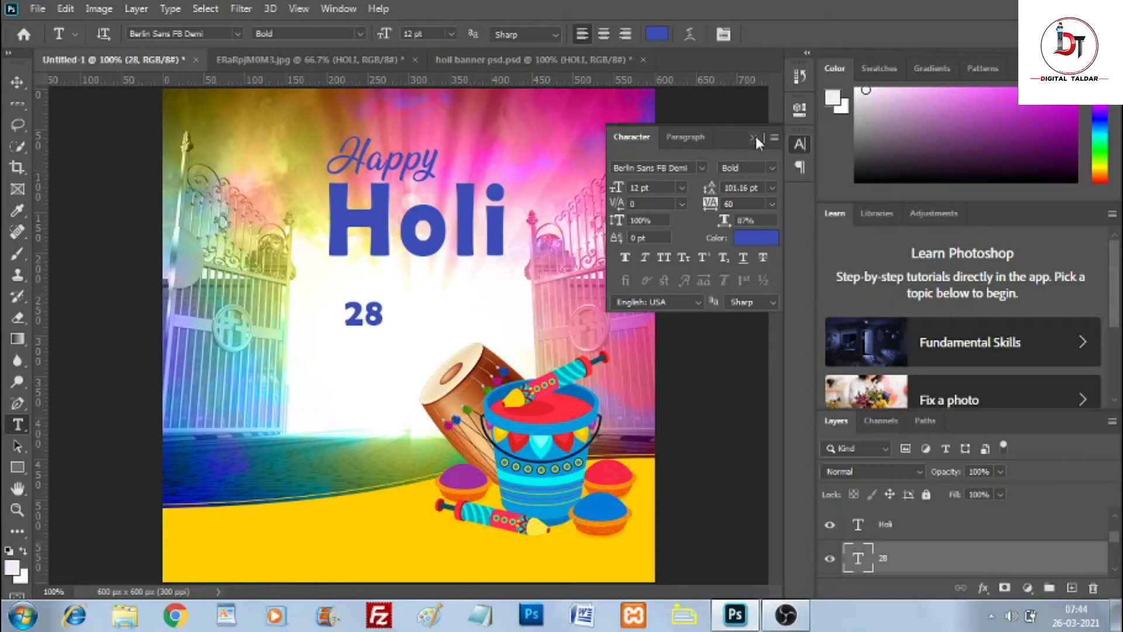
left_click(754, 138)
Step: Extend the "28" text so the date line reads "28 - 29 March 2021"
left_click(366, 313)
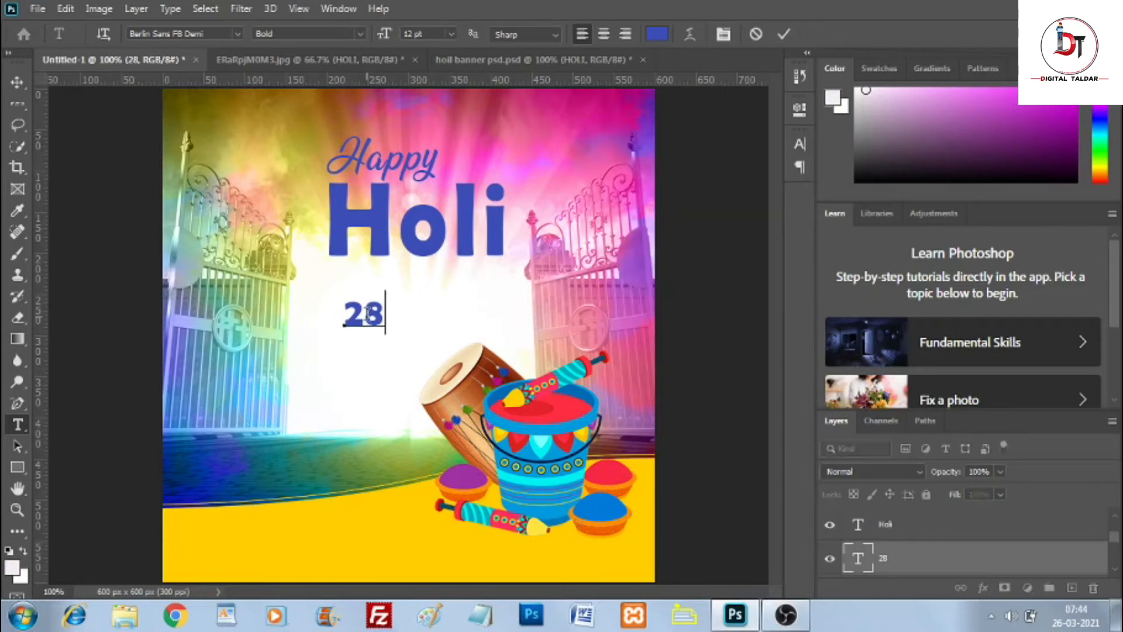
type("-  29  ")
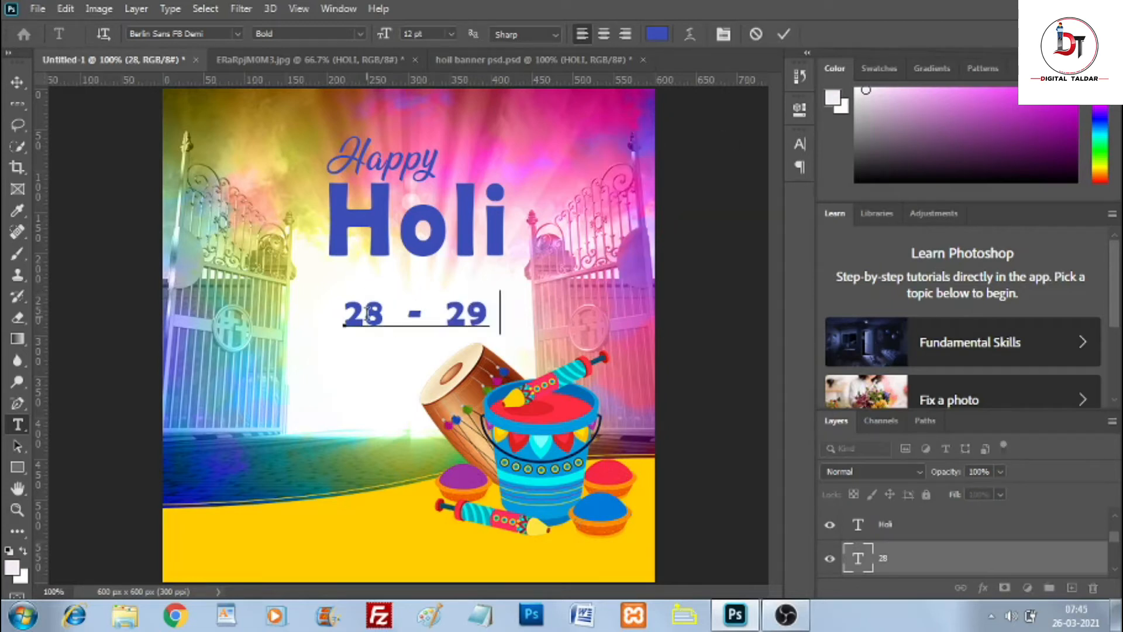
type("March 2")
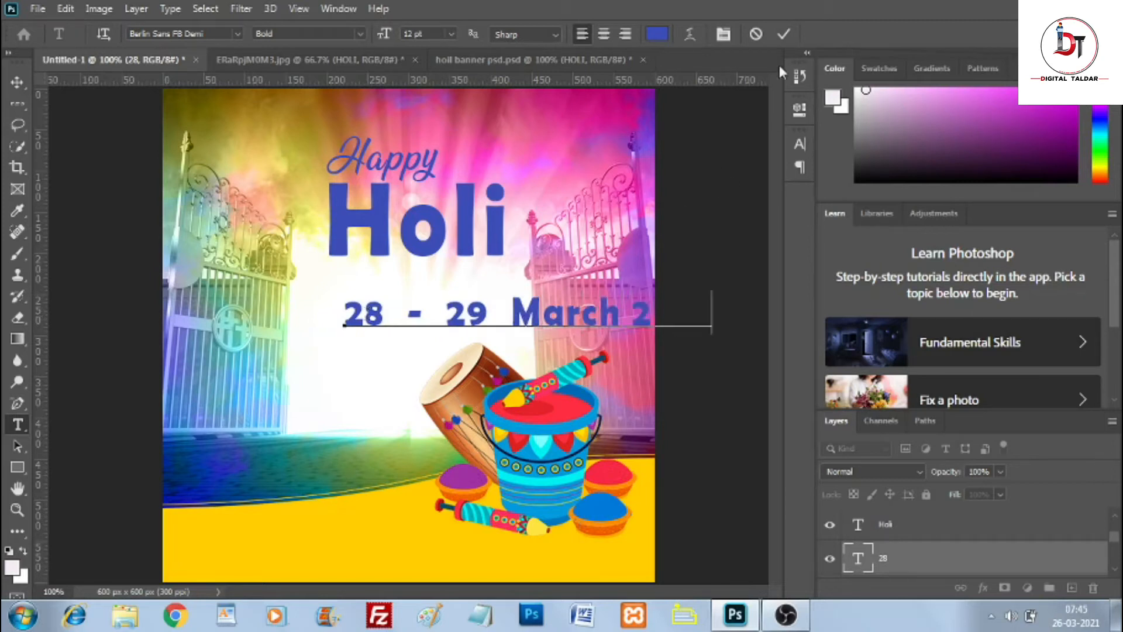
left_click(784, 34)
Step: Scale the date line down to about the width of "Holi" and place it directly beneath that word
key("ctrl+t")
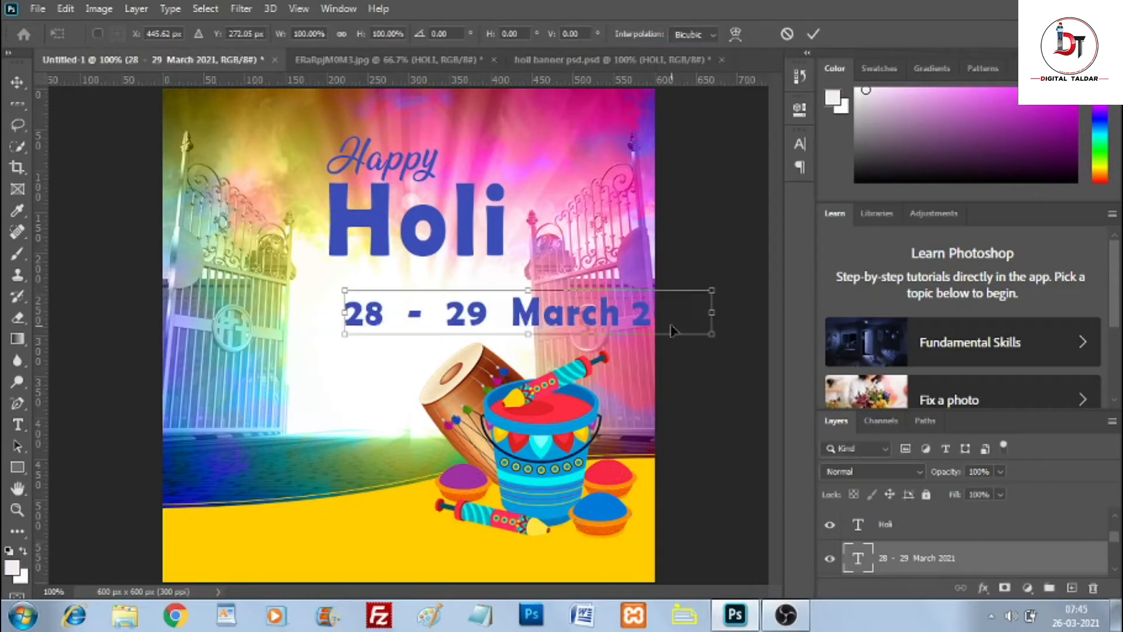
left_click_drag(713, 290, 535, 313)
left_click_drag(465, 325, 446, 290)
left_click(813, 36)
Step: Add the text "Th" at about 37% scale as a superscript after "28" and duplicate it after "29"
key("t")
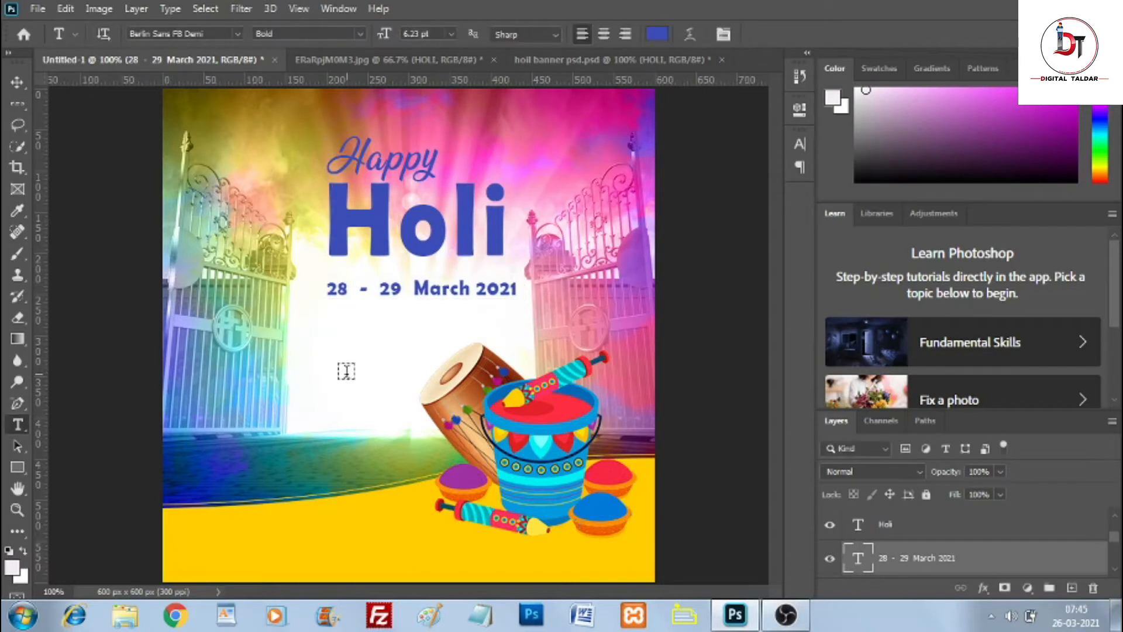
left_click(345, 360)
type("Th")
left_click(784, 34)
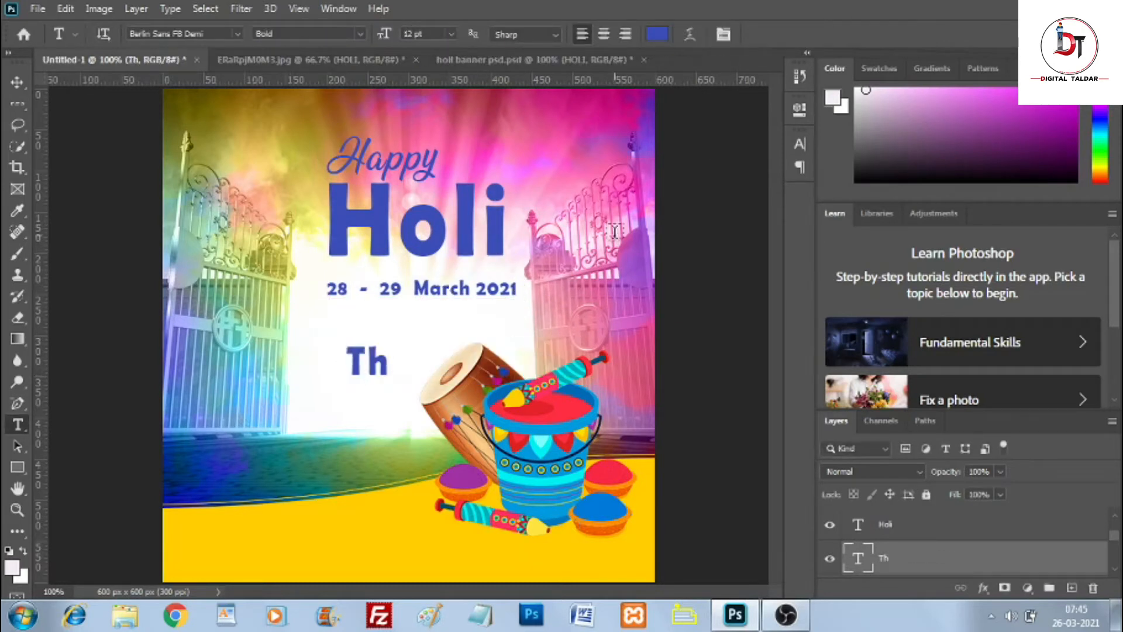
key("ctrl+t")
left_click_drag(391, 337, 354, 280)
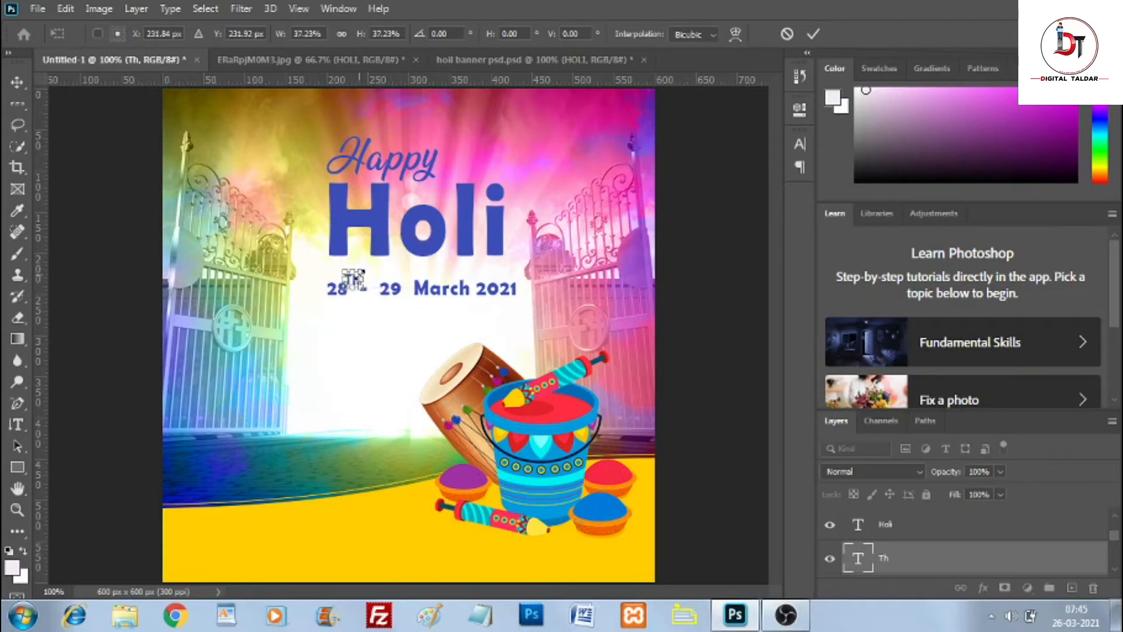
left_click(814, 34)
left_click(17, 83)
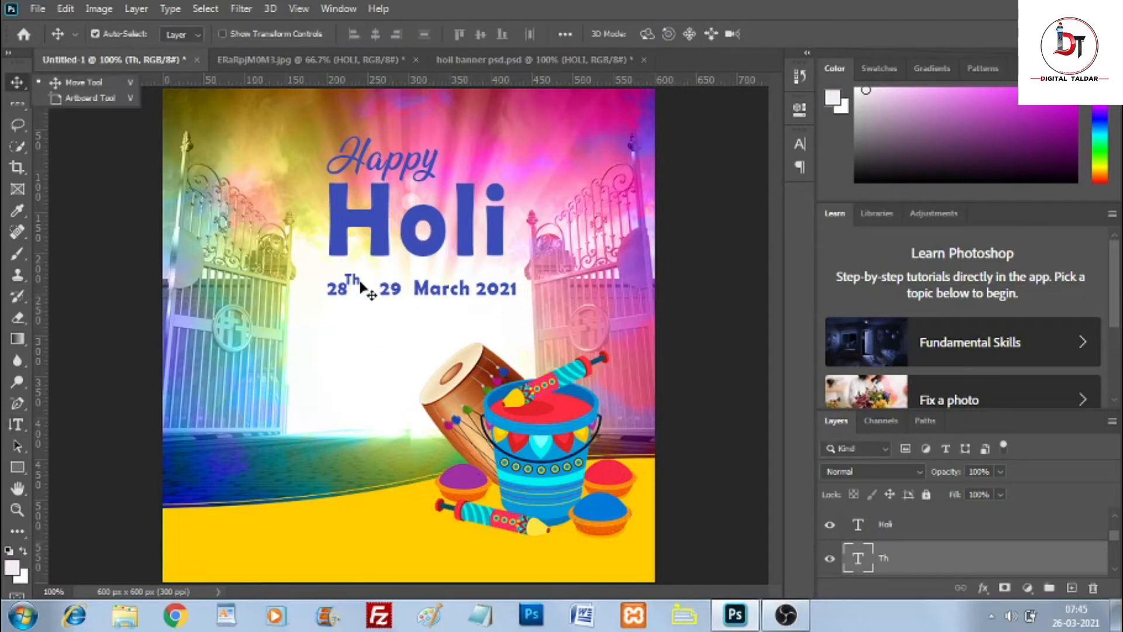
left_click_drag(360, 286, 402, 284)
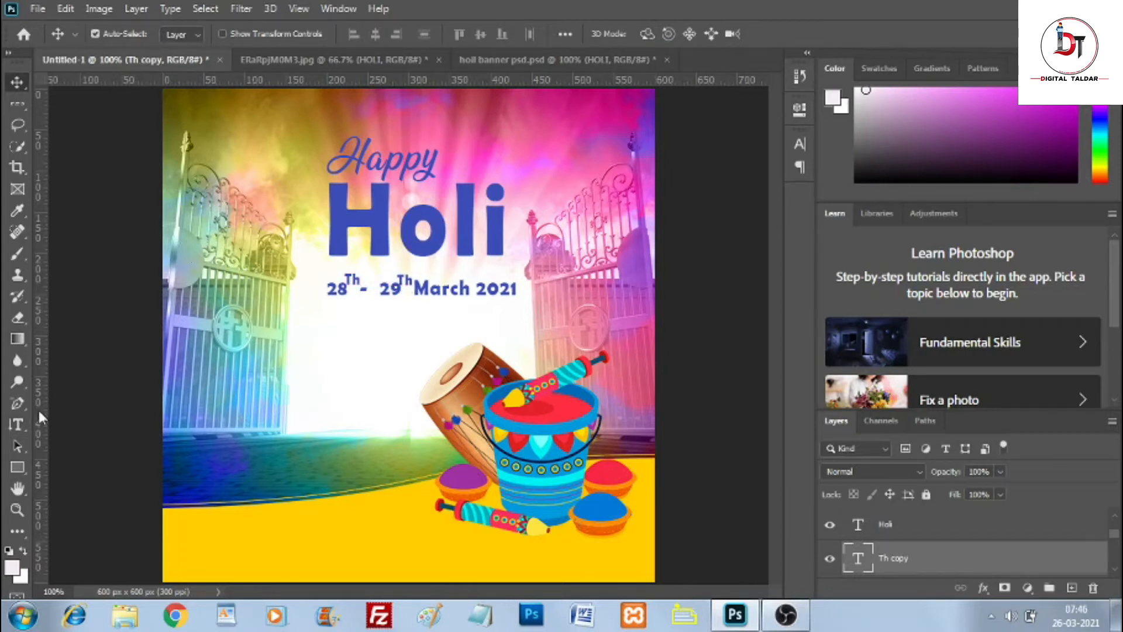
Step: Add extra space before "March" in the date line and fine-tune the two "Th" superscripts beside their numbers
left_click(17, 425)
left_click(414, 287)
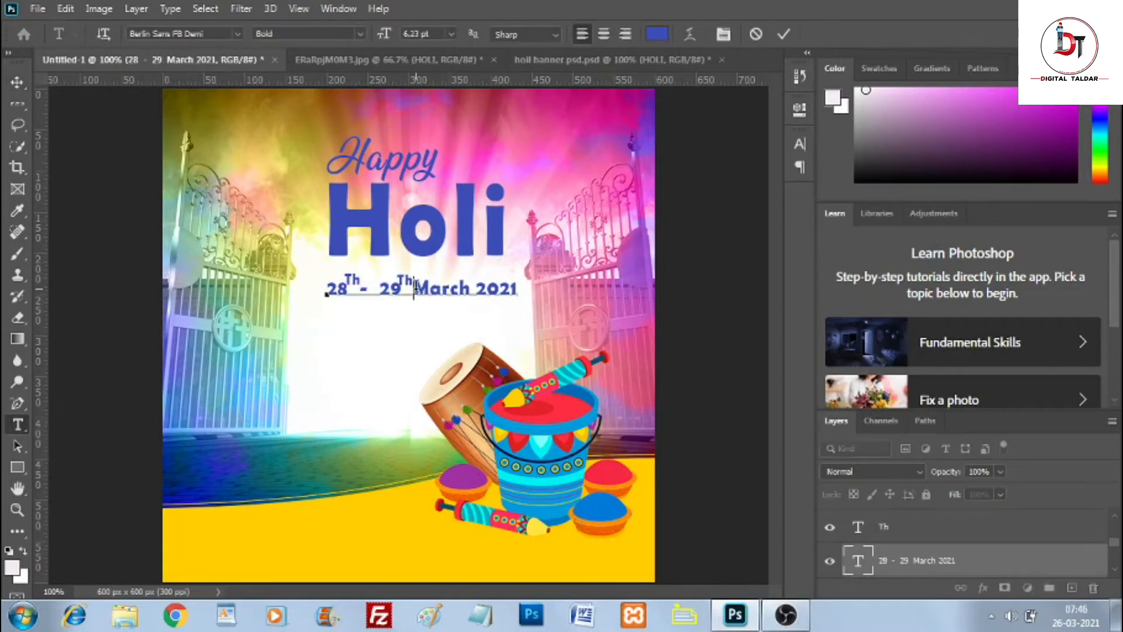
left_click(783, 34)
left_click(16, 83)
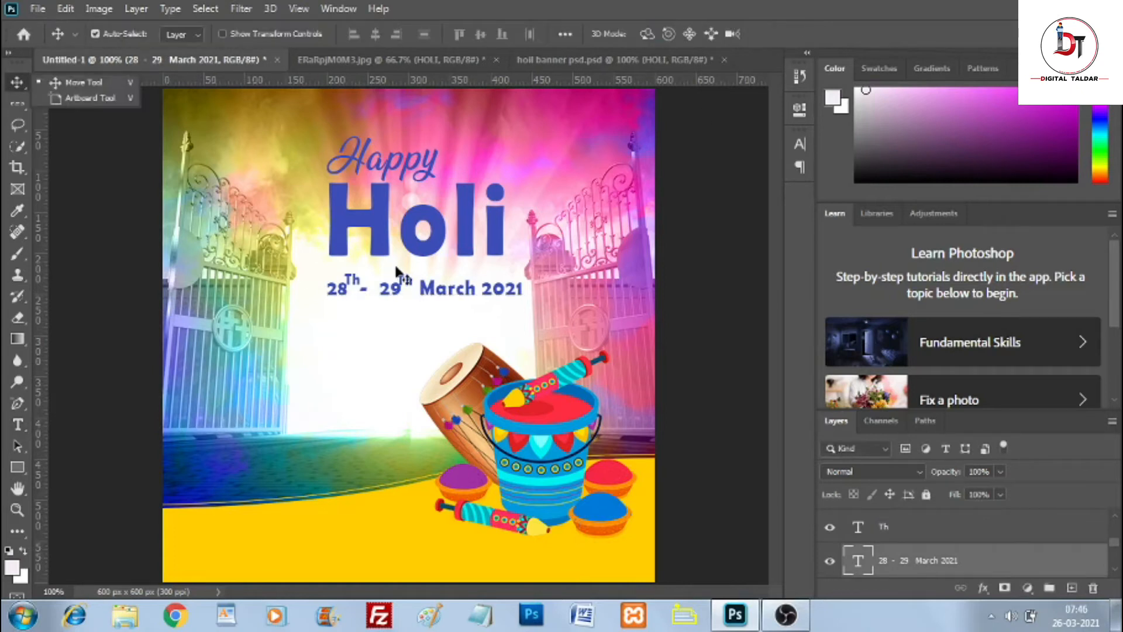
left_click(402, 281)
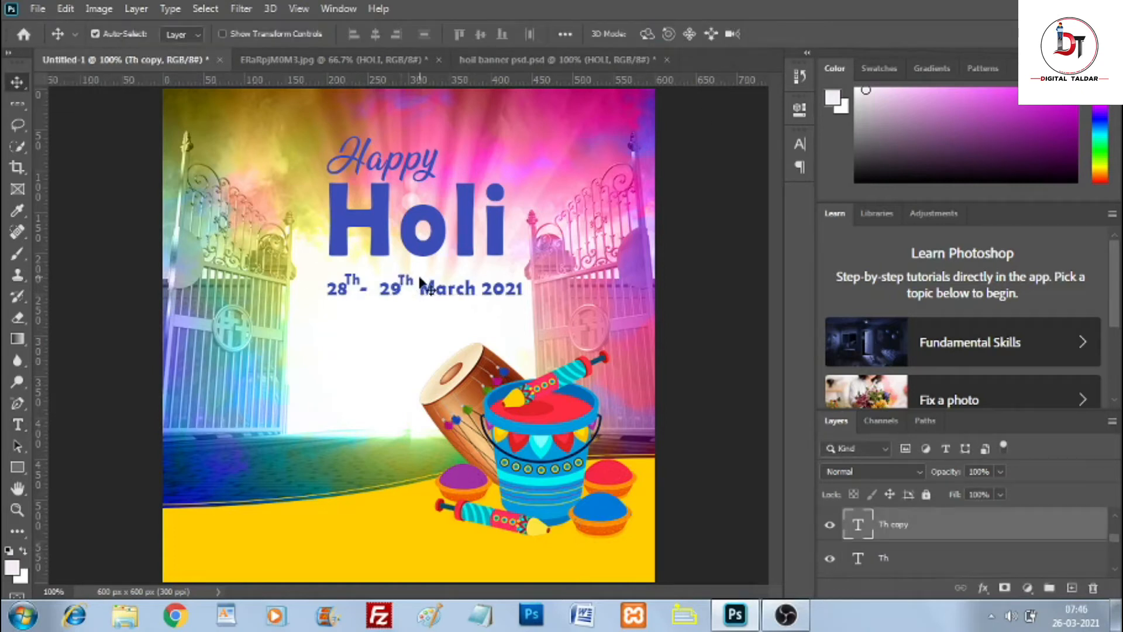
left_click(350, 281)
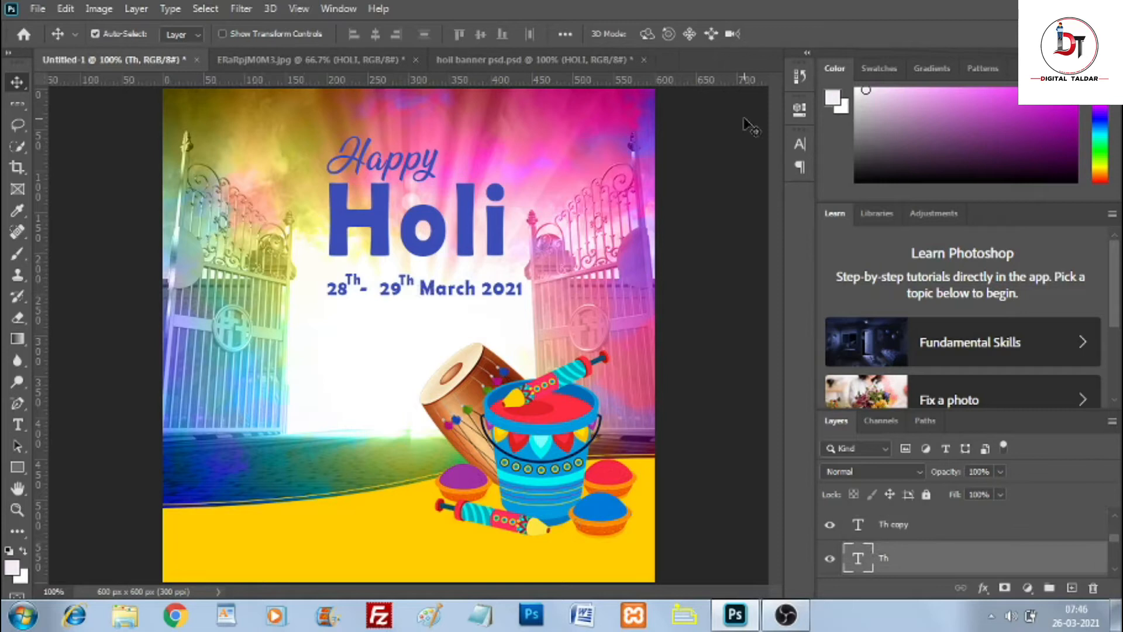
Step: Set the font of "March 2021" in the date line to Source Sans Variable Regular
left_click(17, 426)
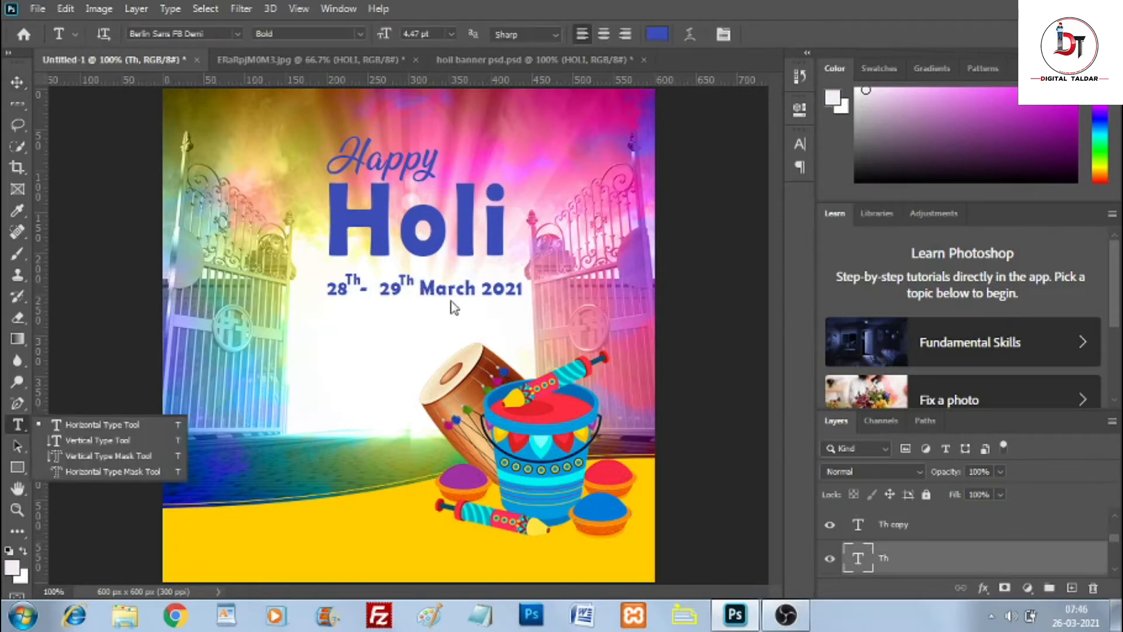
left_click(423, 288)
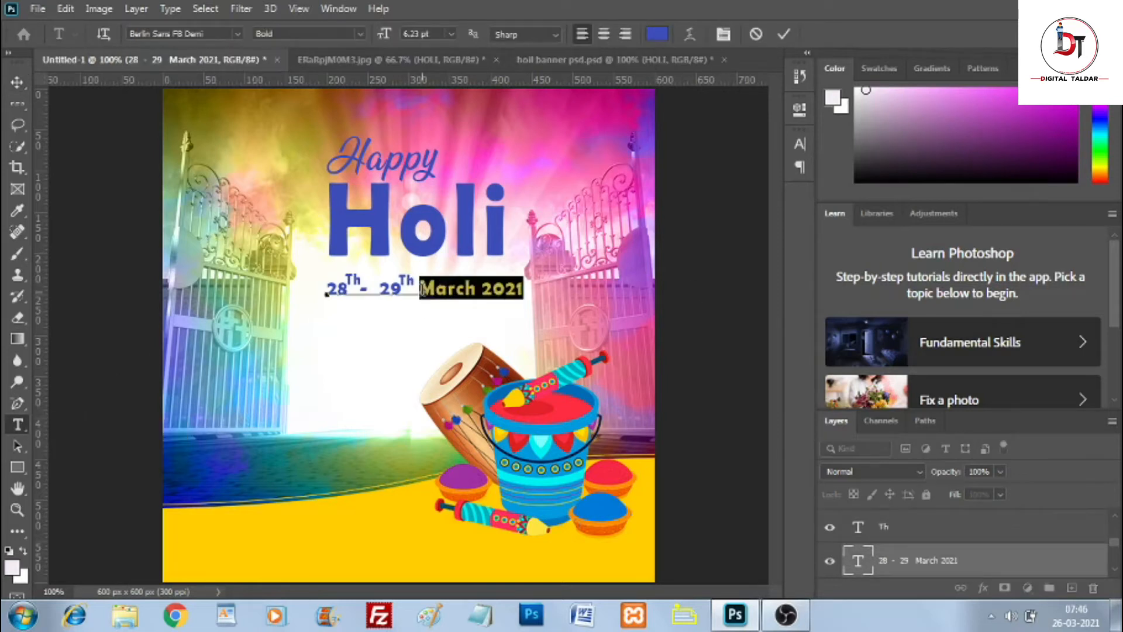
left_click(799, 145)
left_click(702, 168)
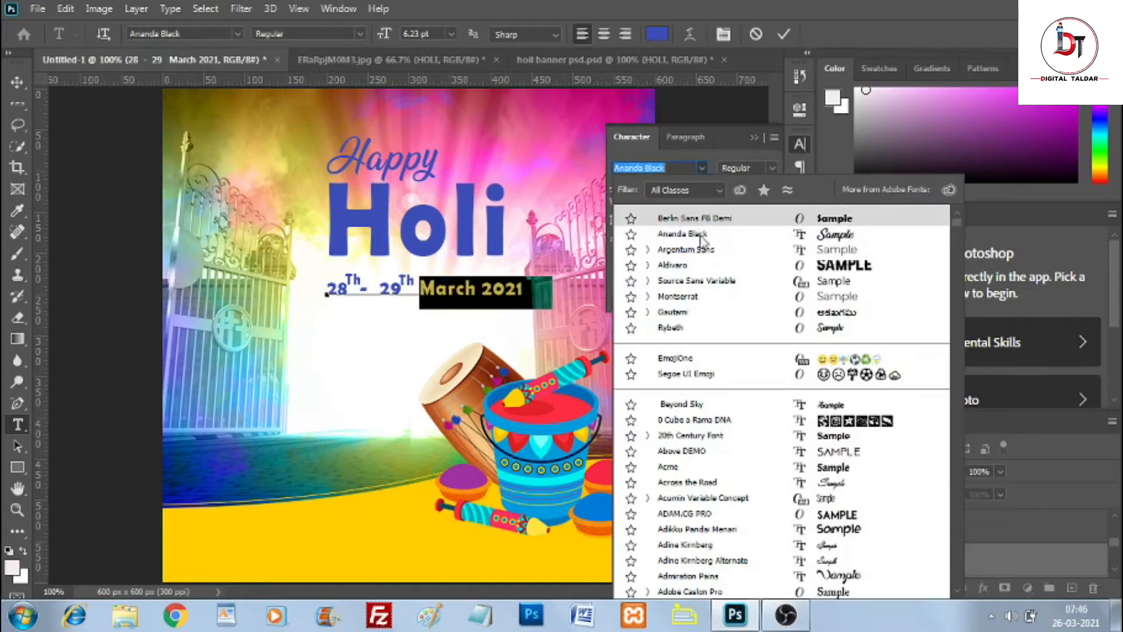
left_click(698, 284)
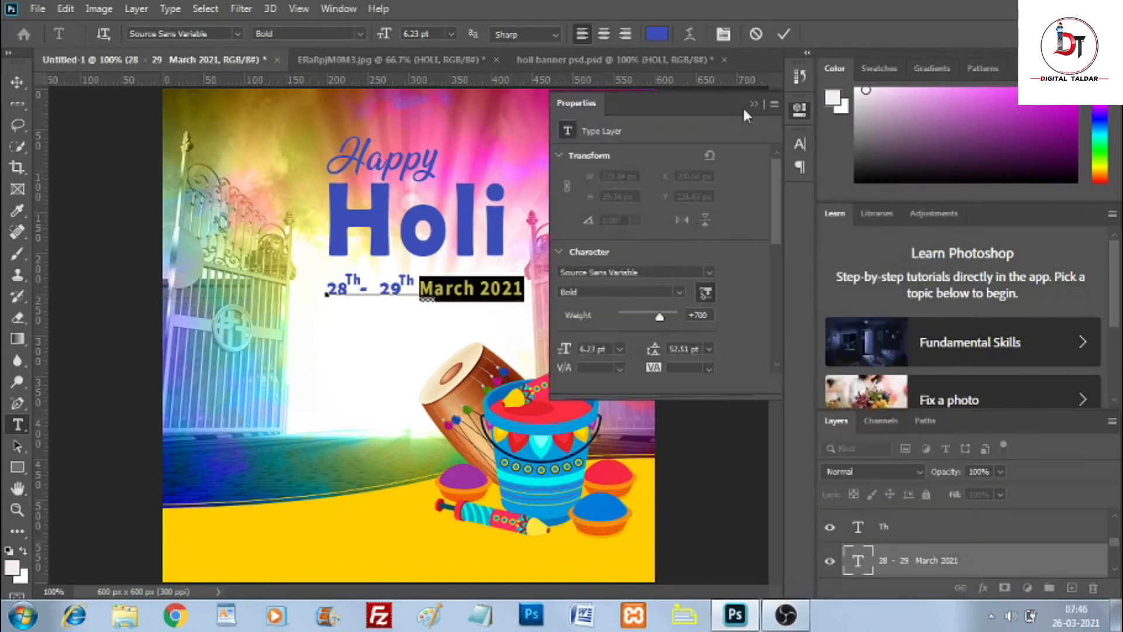
left_click(751, 105)
left_click(800, 144)
left_click(771, 168)
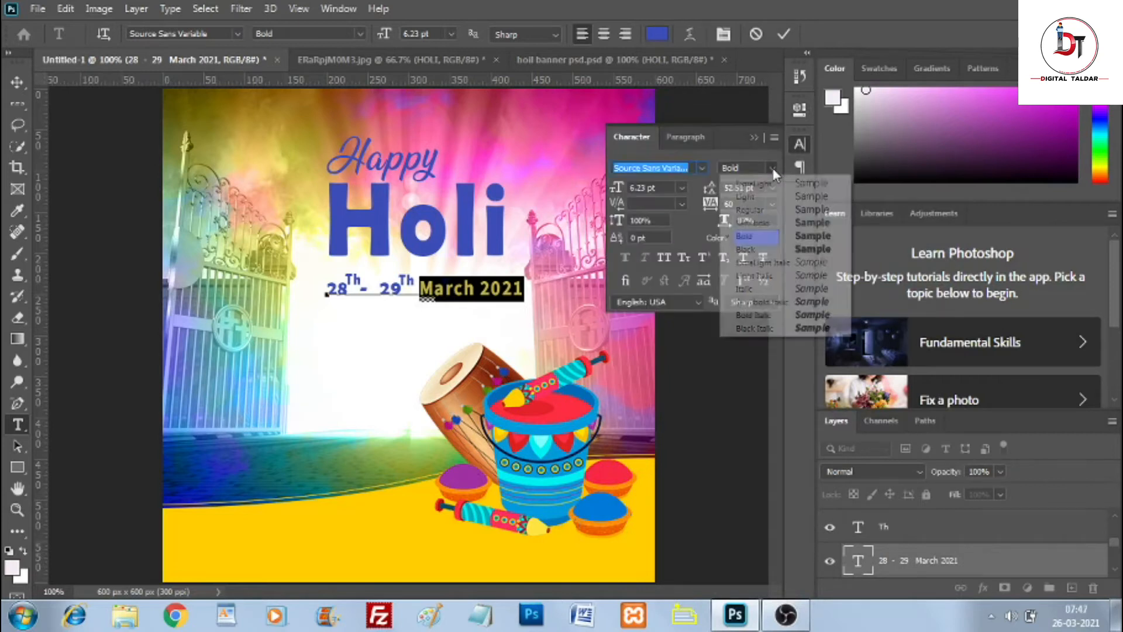
left_click(768, 214)
left_click(754, 105)
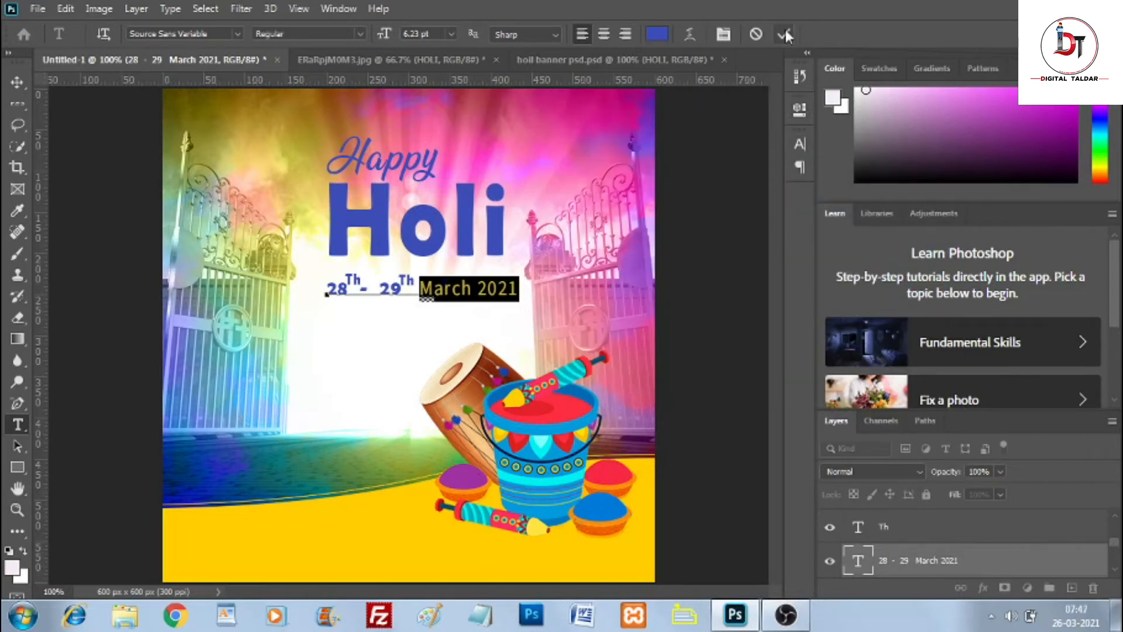
Step: Set the font of "29" in the date line to Source Sans Variable Bold
left_click(784, 34)
left_click(390, 287)
double_click(390, 287)
left_click(800, 145)
left_click(703, 168)
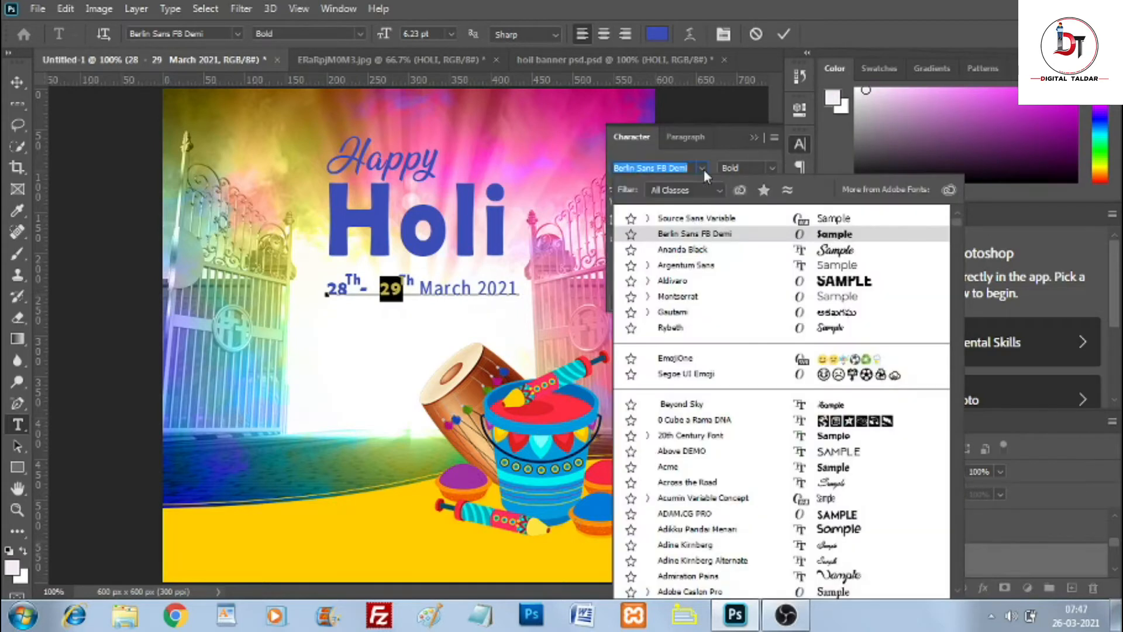
left_click(704, 219)
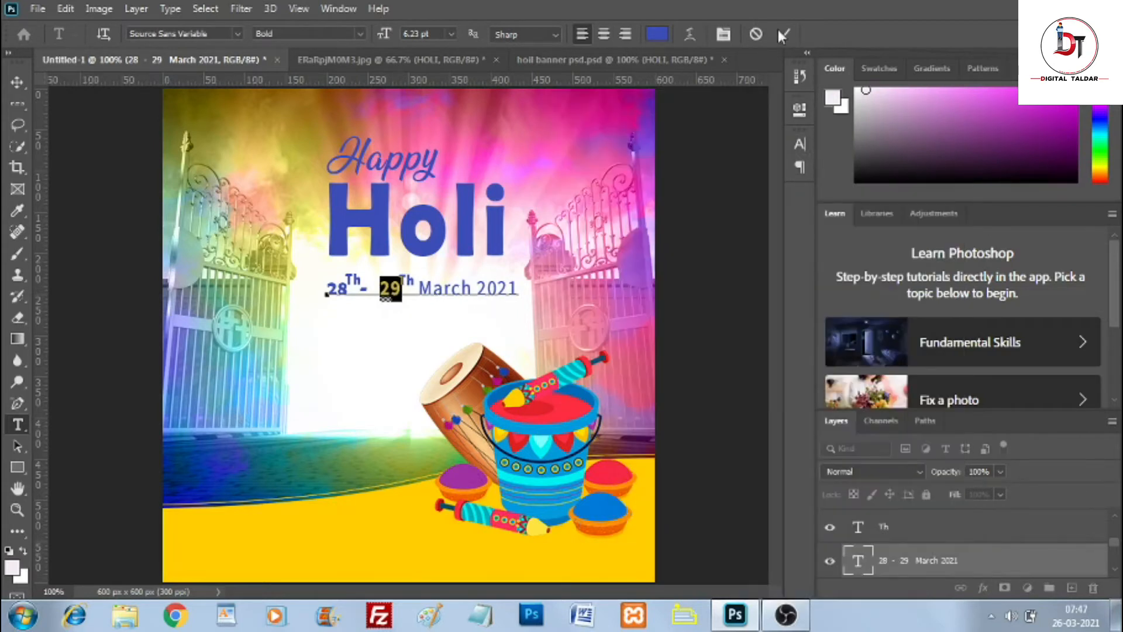
left_click(800, 145)
left_click(799, 145)
left_click(786, 34)
Step: Set the font of "28" in the date line to Source Sans Variable Bold
double_click(337, 291)
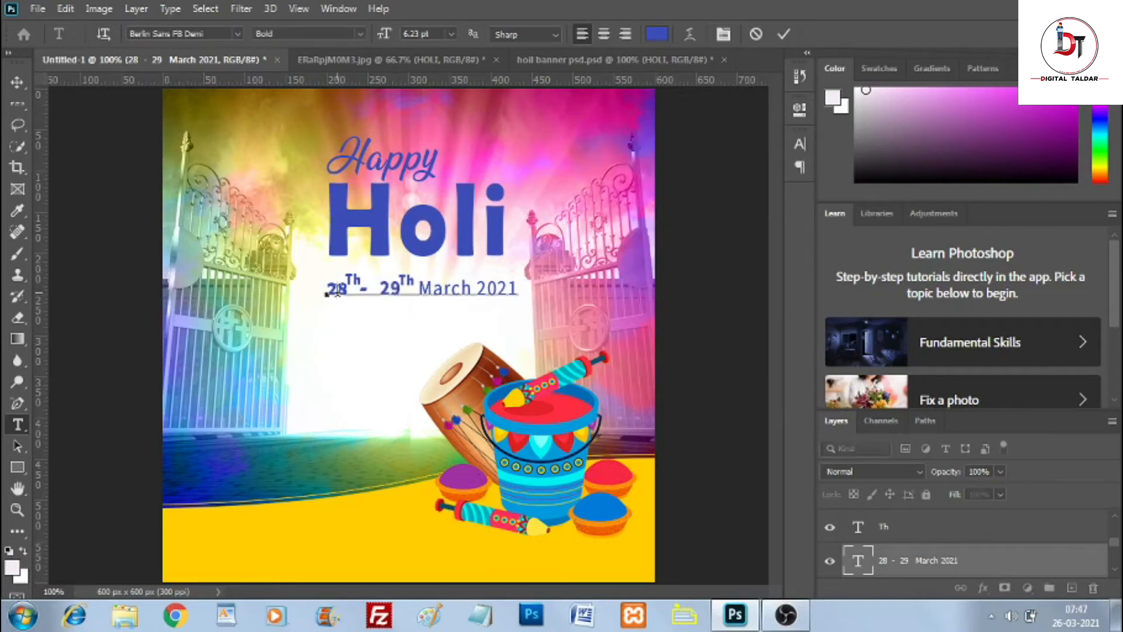
left_click(805, 142)
left_click(703, 168)
left_click(704, 218)
left_click(754, 104)
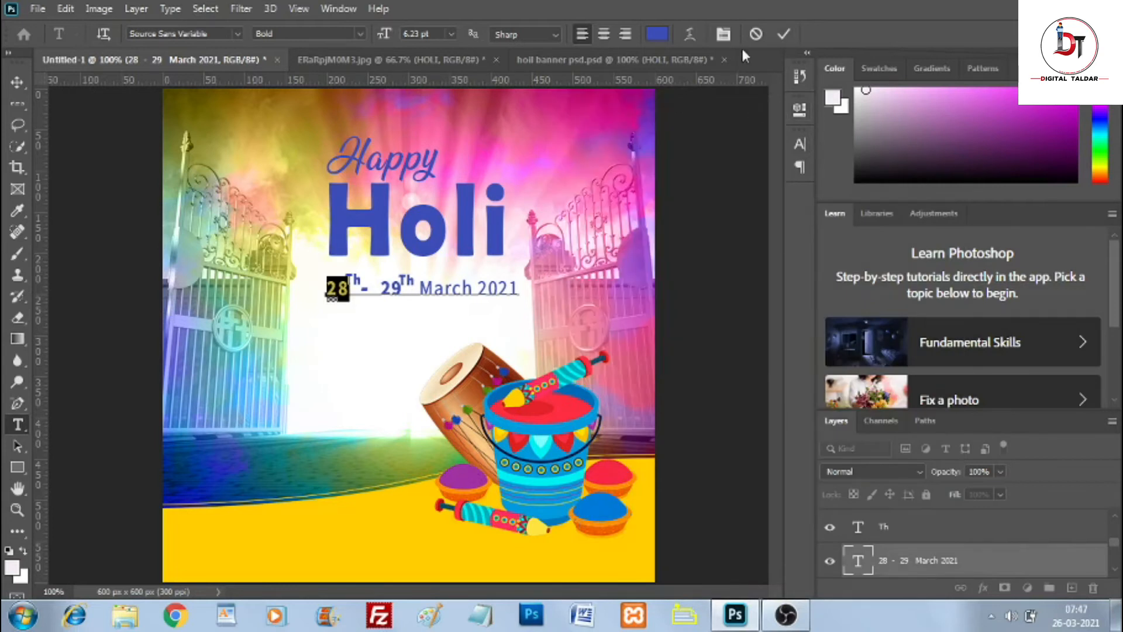
left_click(784, 34)
Step: Set the font of the "Th" superscript after "28" to Source Sans Variable Regular
left_click(355, 278)
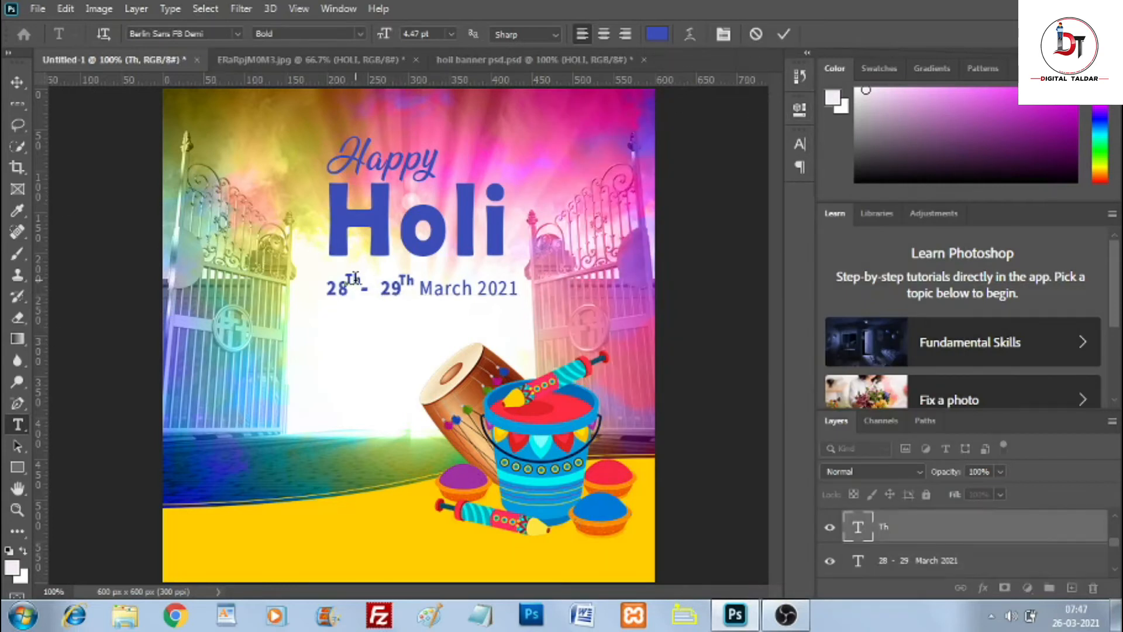
left_click(801, 144)
left_click(704, 169)
left_click(707, 218)
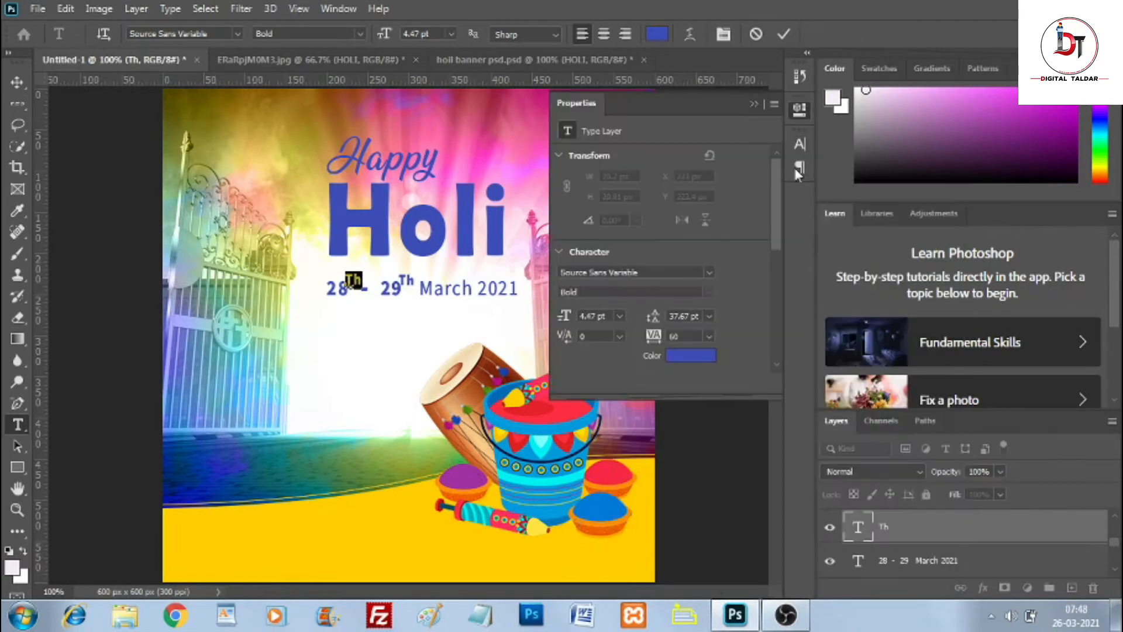
left_click(755, 105)
left_click(800, 144)
left_click(755, 169)
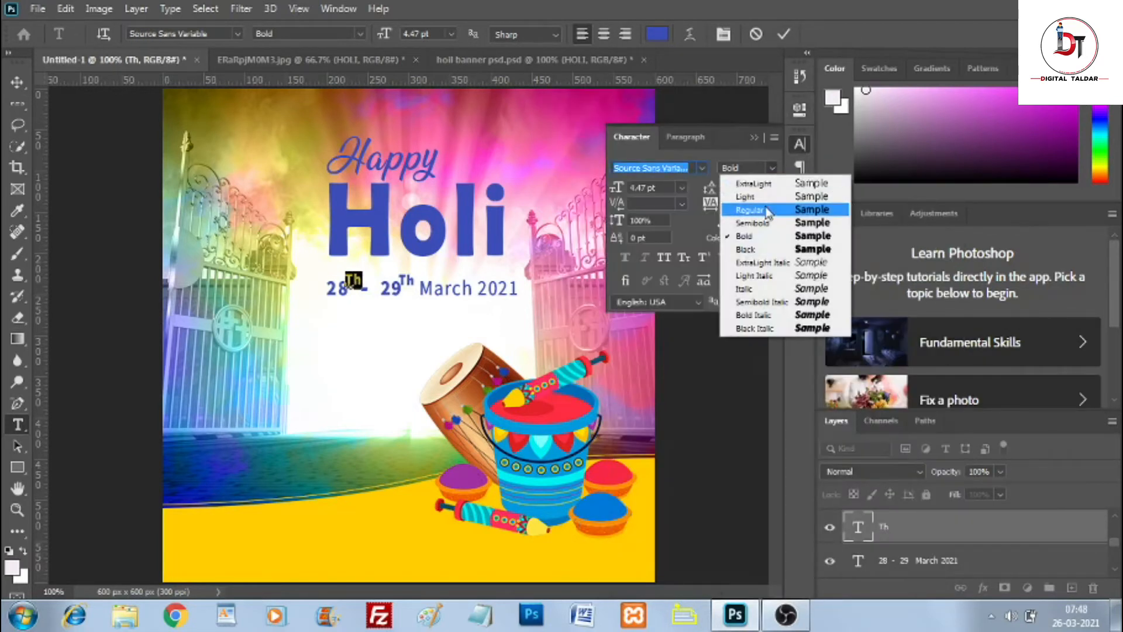
left_click(754, 217)
left_click(785, 34)
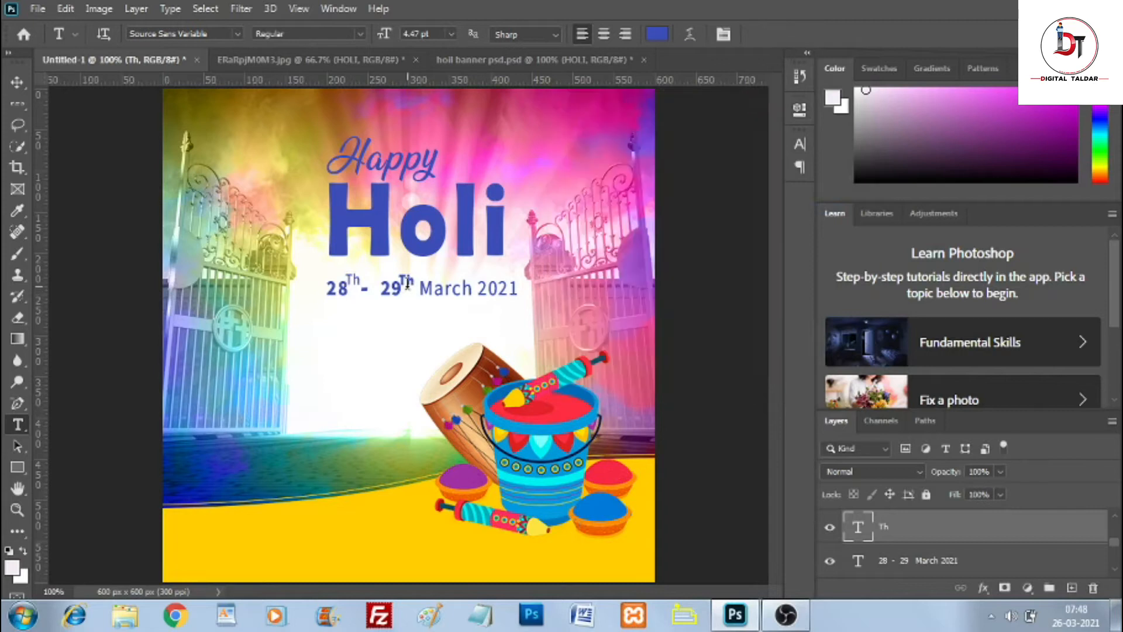
Step: Set the font of the "Th" superscript after "29" to Source Sans Variable Regular
left_click(408, 286)
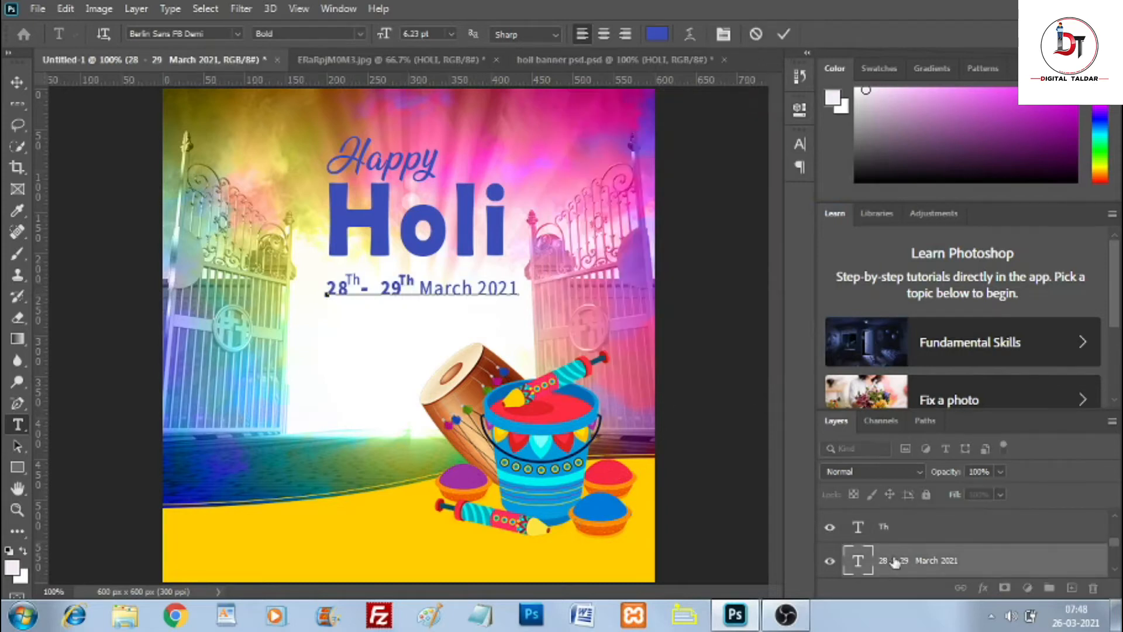
left_click(909, 533)
key("ctrl+j")
left_click(404, 275)
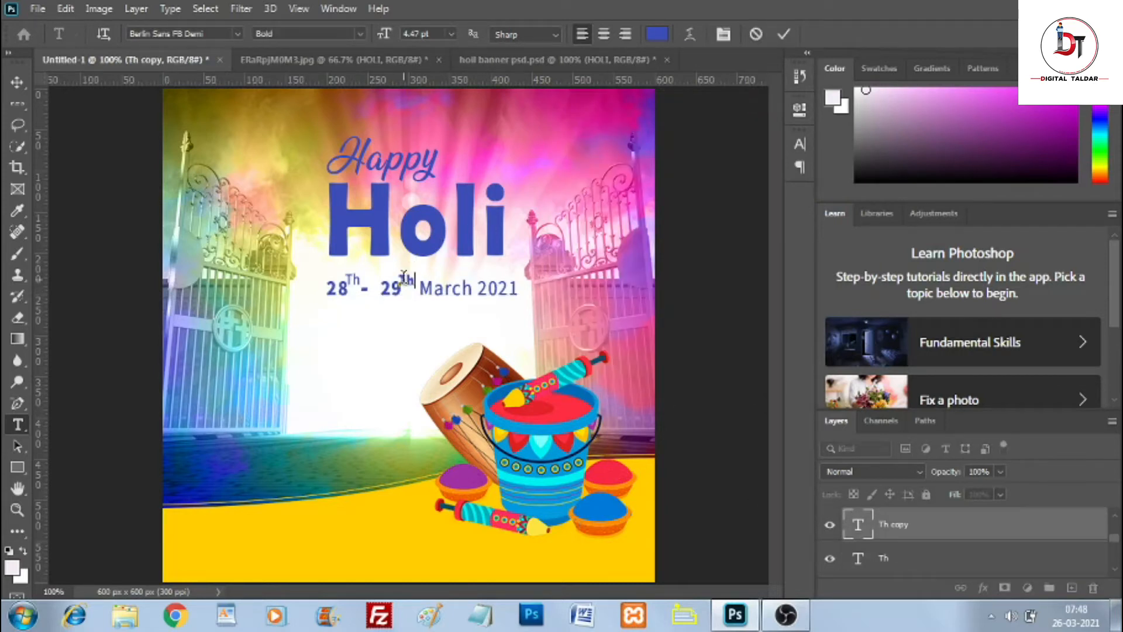
left_click(800, 144)
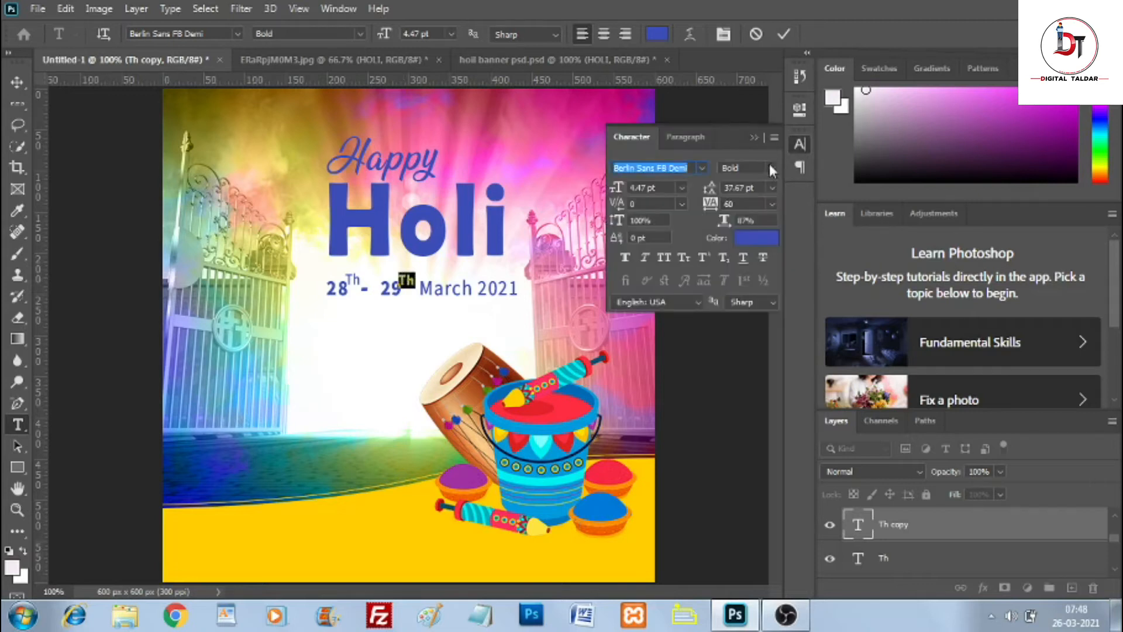
left_click(703, 169)
left_click(704, 220)
left_click(755, 105)
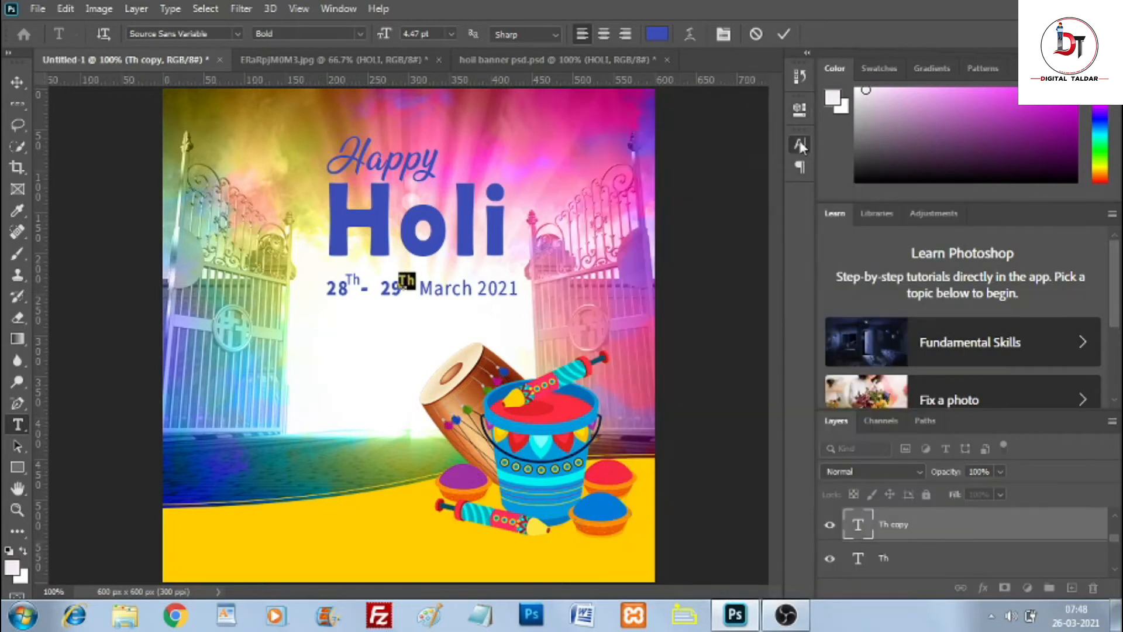
left_click(799, 146)
left_click(773, 170)
left_click(761, 209)
left_click(754, 105)
left_click(784, 33)
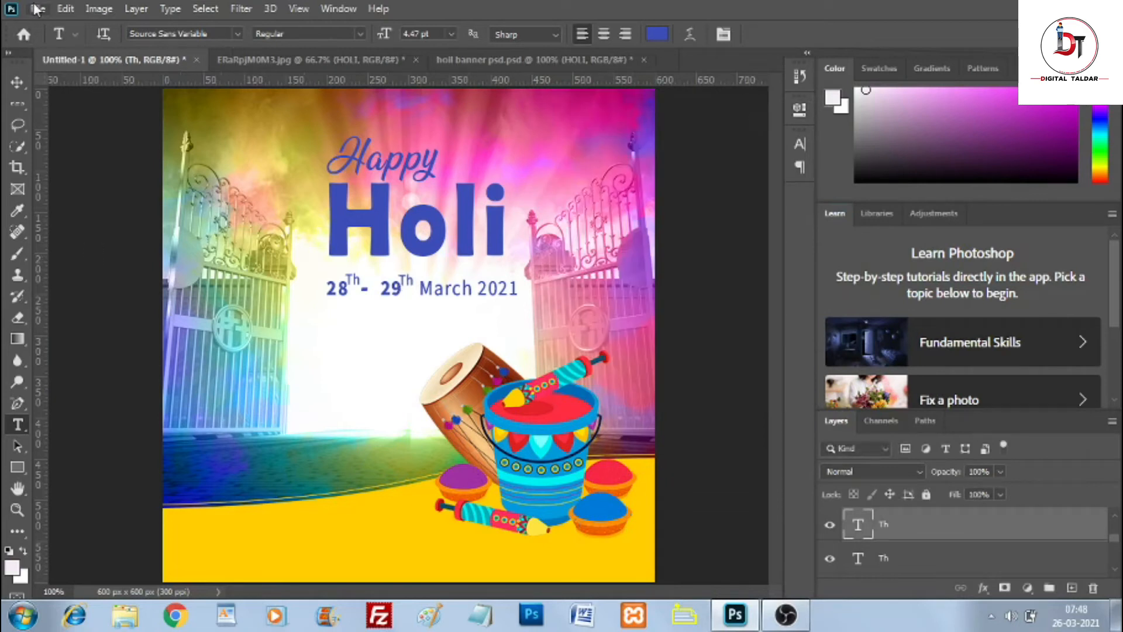
Step: Close ERaRpjM0M3.jpg and hoil banner psd.psd without saving their changes, keeping the untitled banner open
left_click(37, 10)
left_click(529, 451)
left_click(36, 8)
left_click(416, 60)
left_click(567, 244)
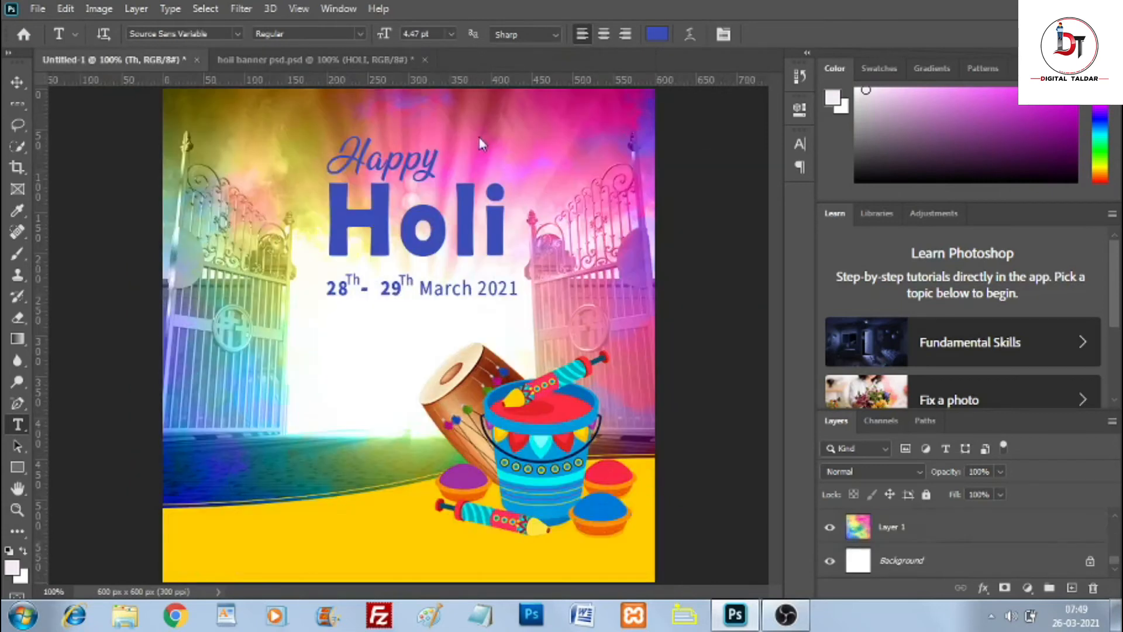
left_click(403, 60)
left_click(425, 60)
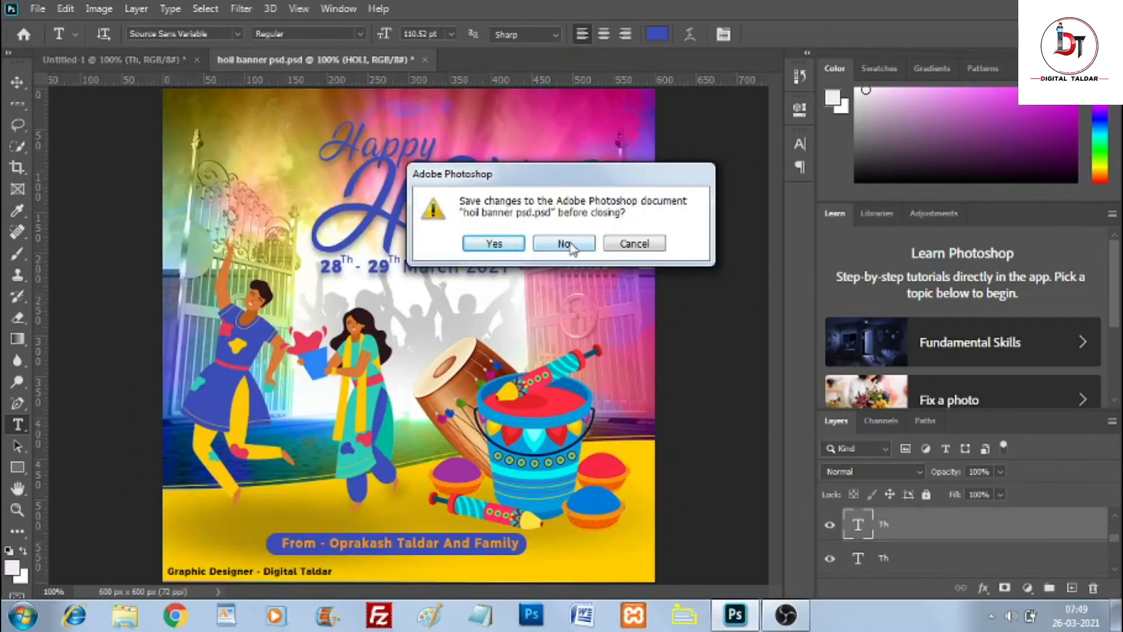
left_click(565, 245)
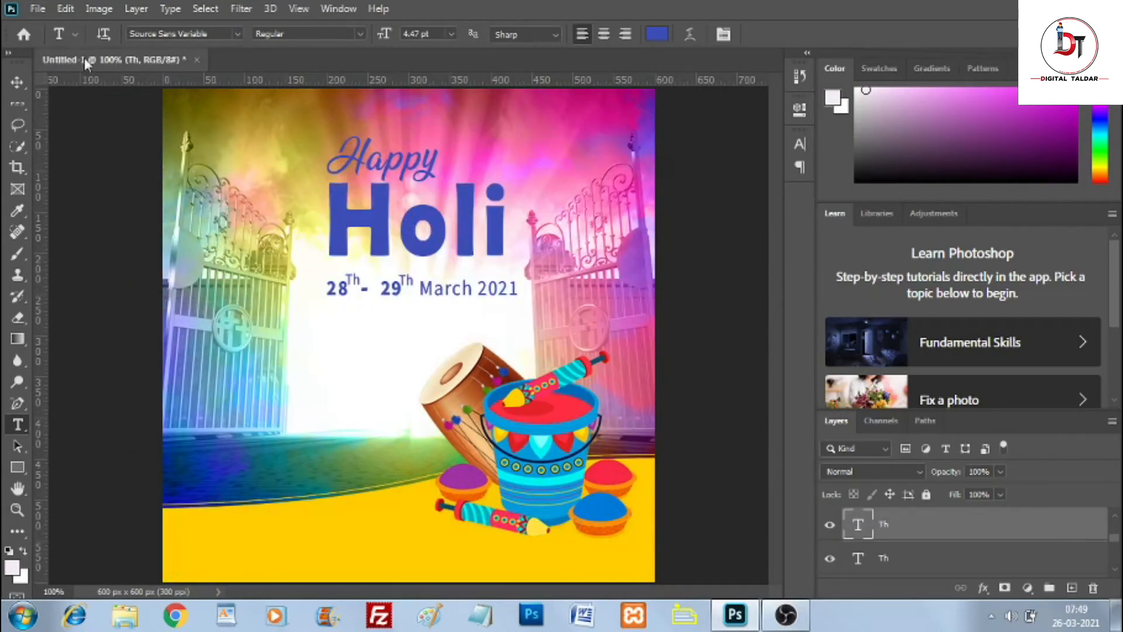
Step: Open the girl image from the holi folder
left_click(37, 9)
left_click(49, 41)
left_click_drag(520, 134, 523, 286)
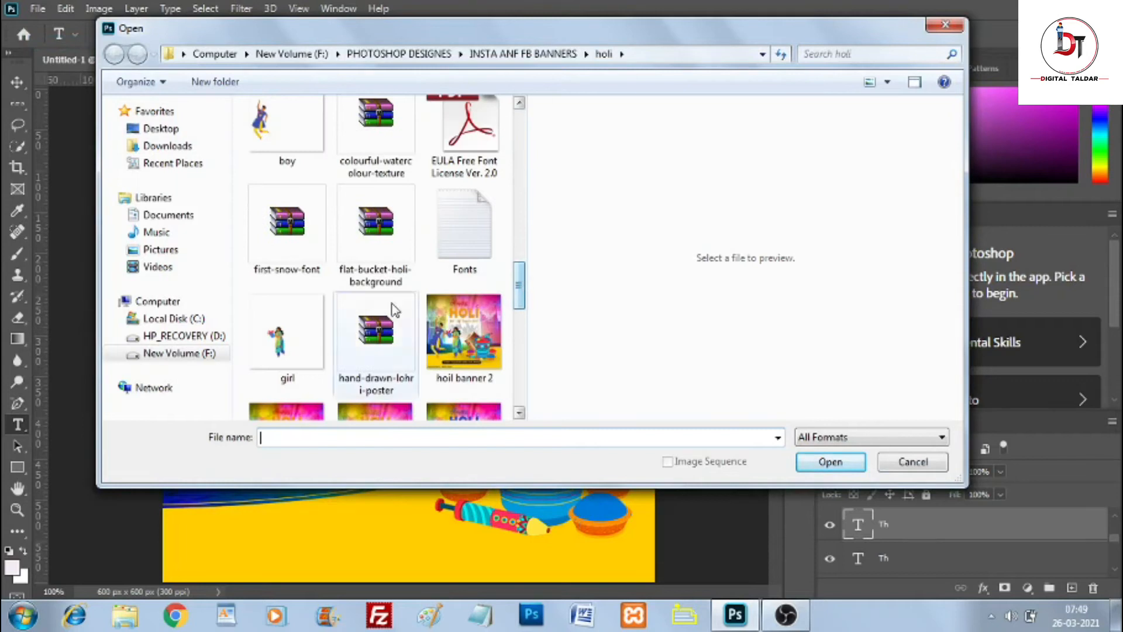
left_click(287, 337)
left_click(831, 461)
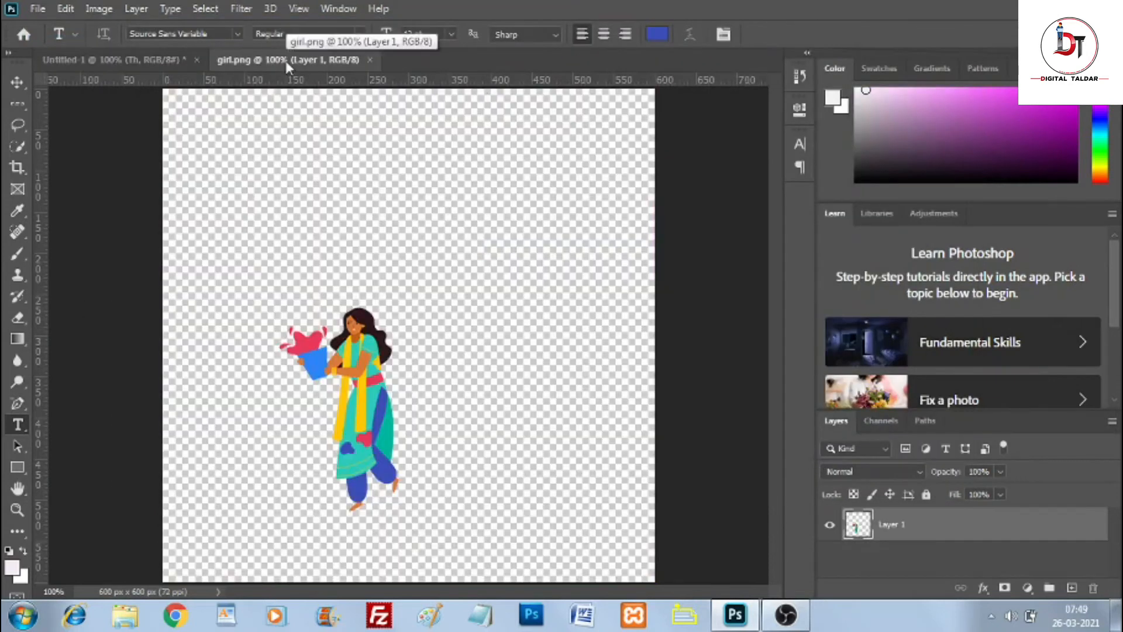
Step: Copy the girl figure into the banner and position her beside the drum with her feet on the yellow wave
left_click_drag(287, 62, 340, 120)
left_click(18, 82)
left_click_drag(472, 442, 183, 490)
left_click_drag(508, 117, 514, 64)
left_click(117, 59)
scroll(912, 570, "down", 1)
left_click_drag(183, 488, 366, 412)
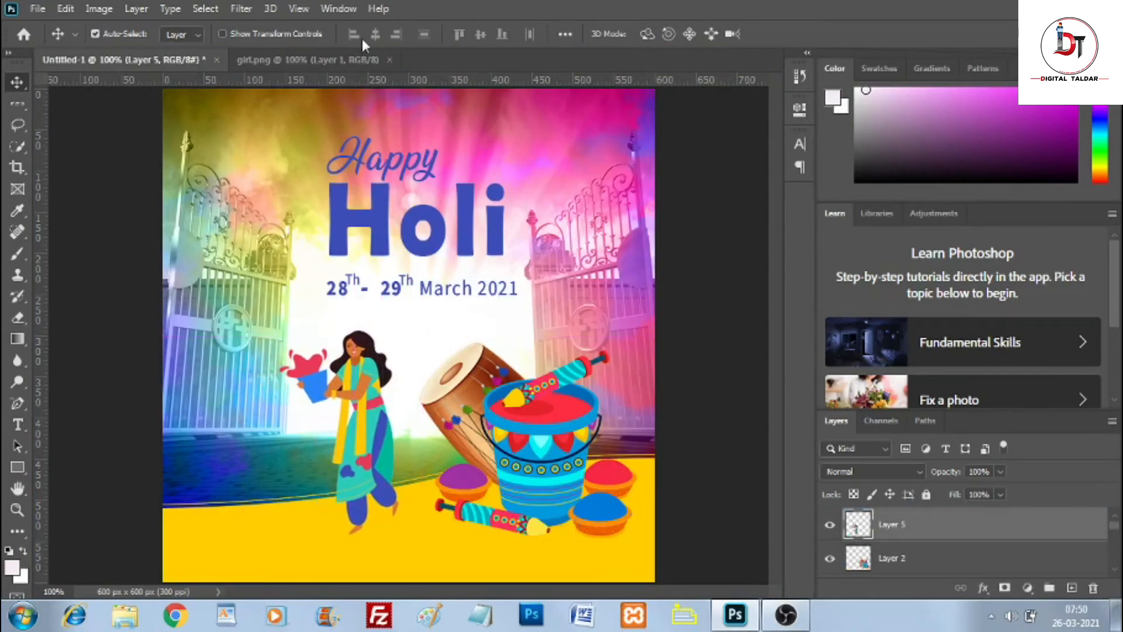
Step: Open the boy image from the holi folder
left_click(34, 8)
left_click(50, 36)
left_click_drag(519, 140, 519, 258)
left_click(276, 351)
left_click(831, 461)
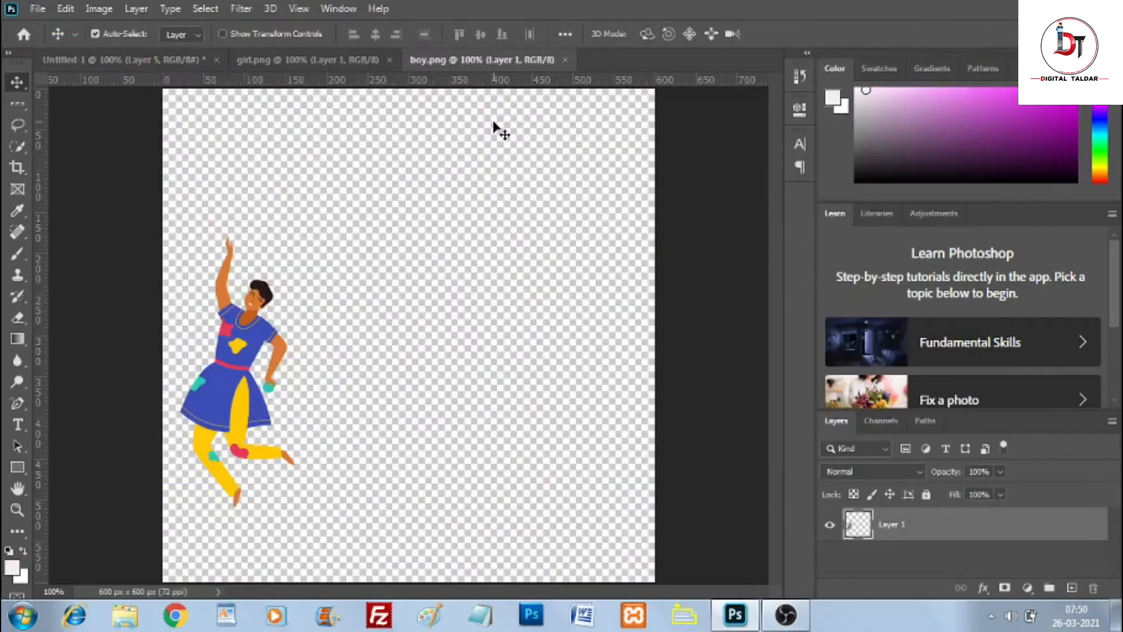
Step: Copy the boy figure into the banner, place him in front of the gate beside the girl, and keep the girl's layer above his
left_click_drag(434, 58, 450, 127)
left_click_drag(503, 421, 284, 449)
left_click_drag(598, 129, 456, 59)
left_click(117, 59)
key("ctrl+t")
left_click_drag(286, 419, 241, 346)
left_click_drag(885, 561, 905, 512)
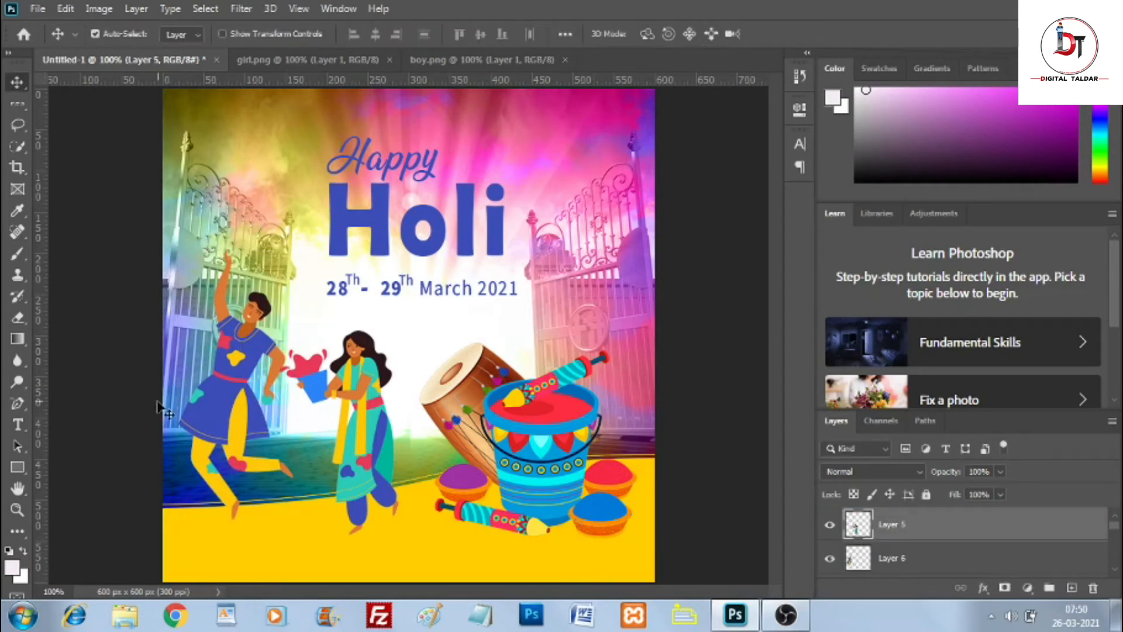
Step: Add a new layer and set the foreground colour to a dark mustard shade derived from the yellow wave
left_click(515, 456)
left_click(13, 568)
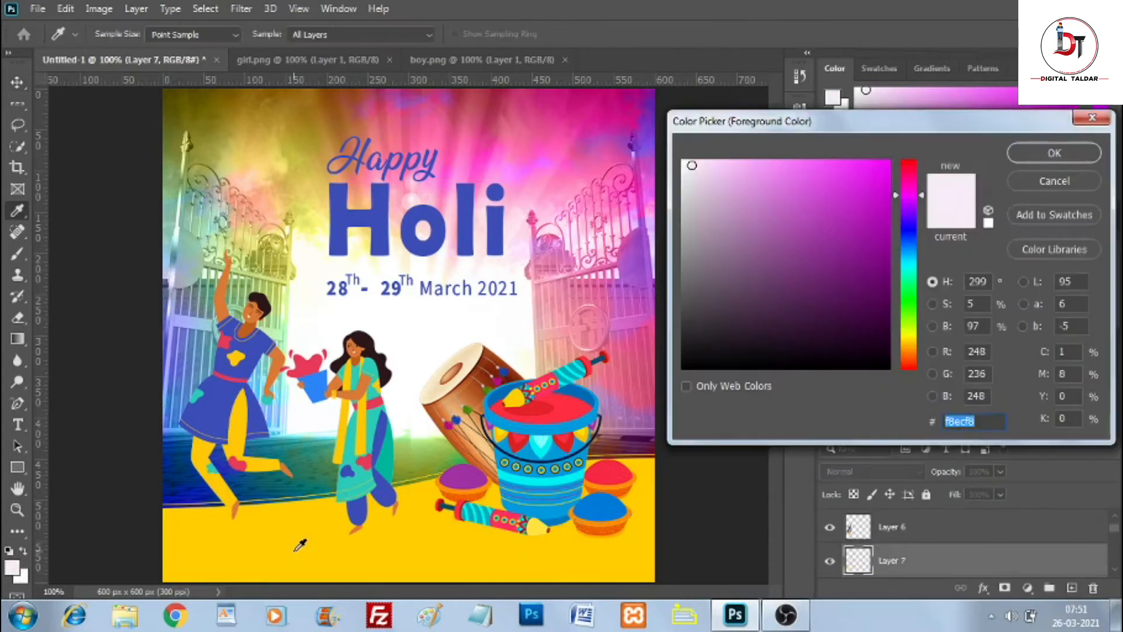
left_click(370, 543)
left_click(886, 266)
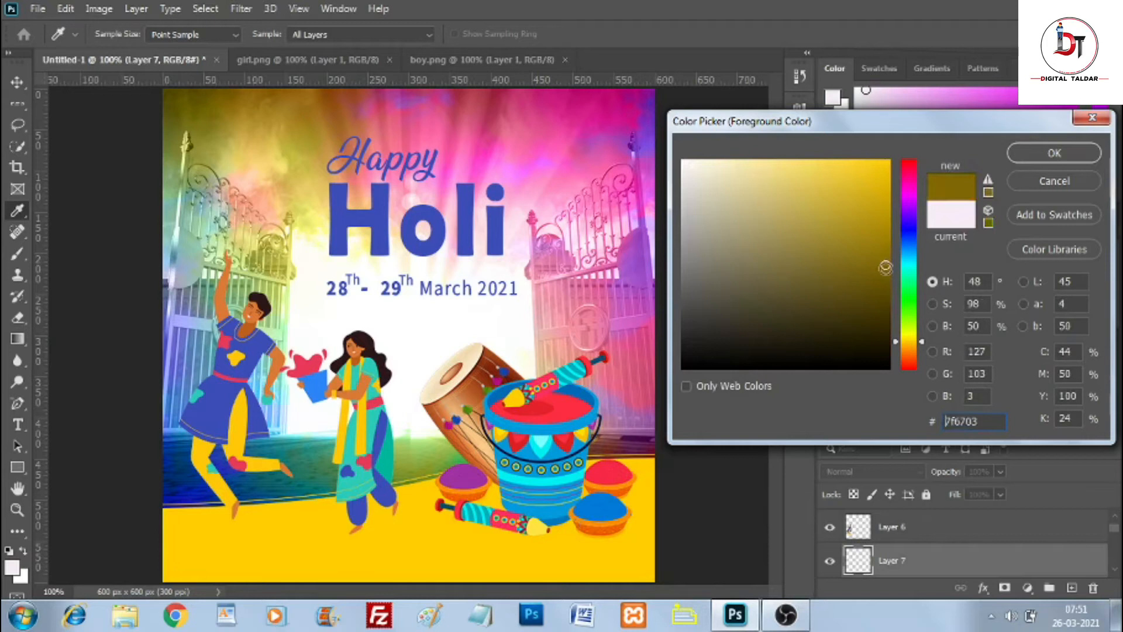
left_click(884, 245)
left_click(1053, 153)
key("v")
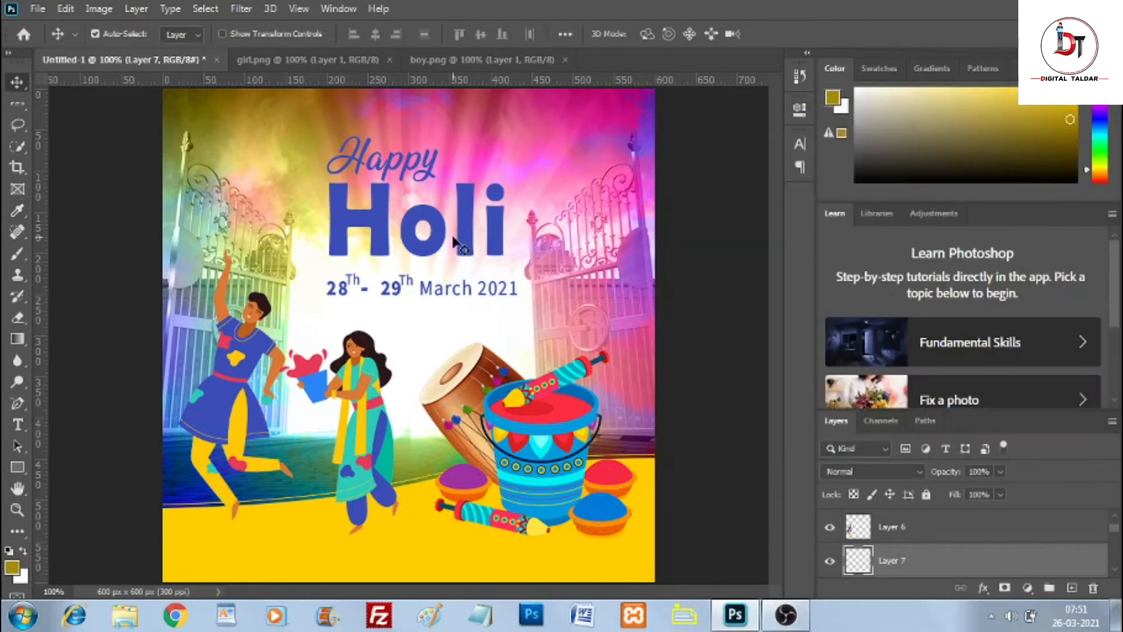
Step: Paint a large soft brush spot on the new layer and flatten it into a shadow behind the base of the bucket artwork
left_click(17, 253)
mouse_move(283, 309)
left_mouse_down()
mouse_move(374, 302)
mouse_move(347, 306)
left_mouse_up()
left_click(347, 306)
key("ctrl+t")
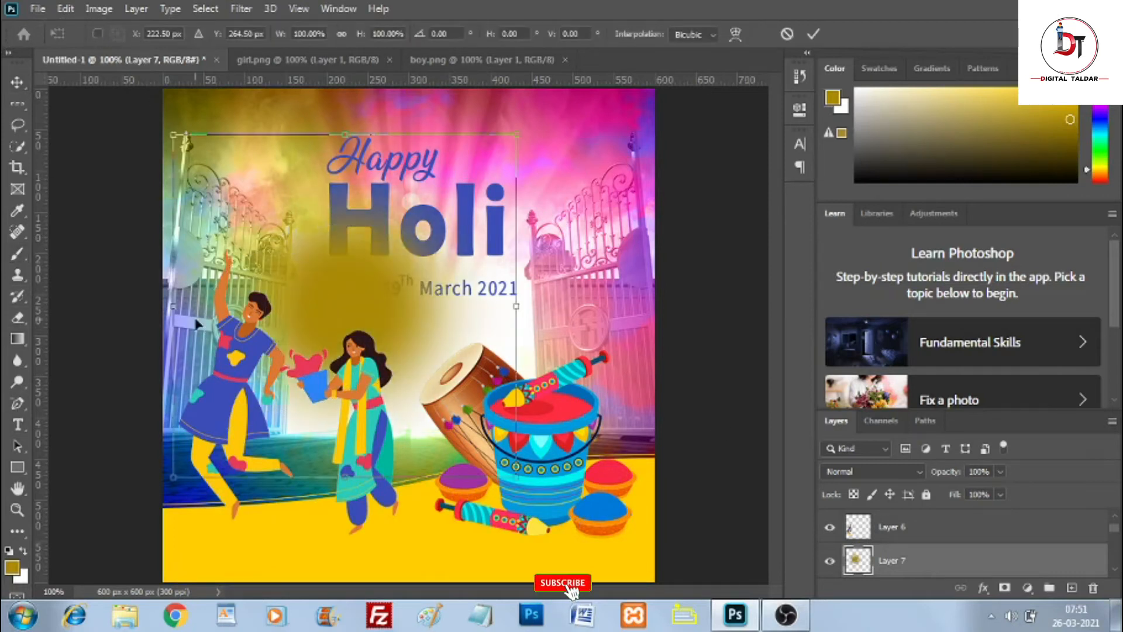
left_click_drag(343, 136, 340, 374)
left_click_drag(420, 427, 574, 522)
key("Return")
left_click_drag(904, 556, 915, 511)
left_click_drag(538, 536, 521, 515)
Step: Stretch and reposition the shadow beneath the bucket and set its layer opacity to 76%
key("ctrl+t")
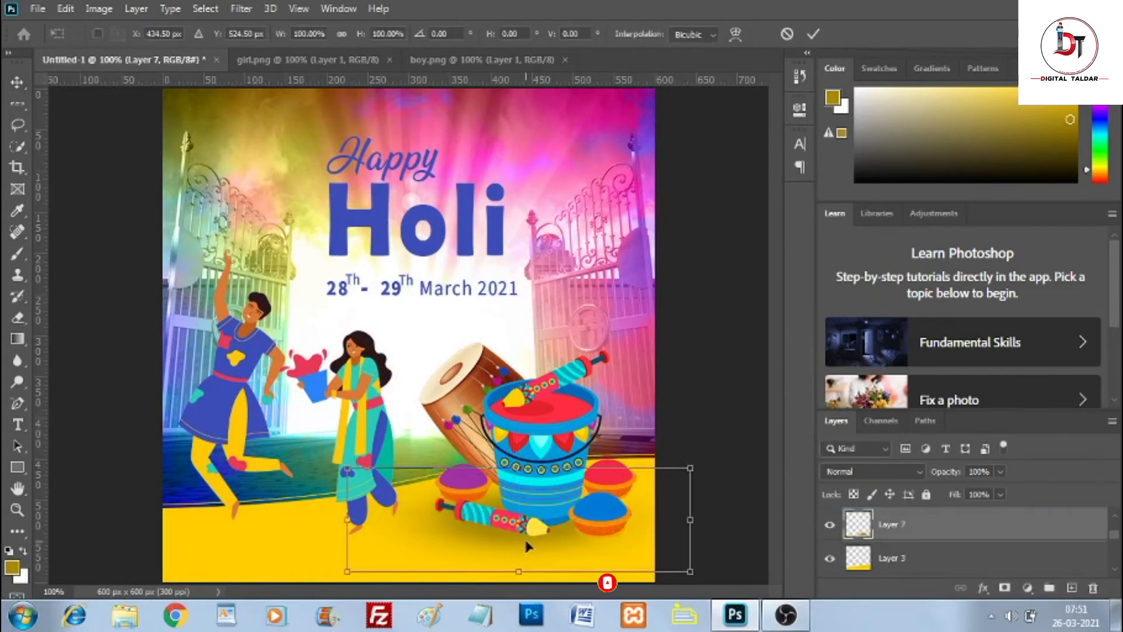
left_click_drag(519, 467, 519, 432)
left_click_drag(541, 529, 552, 548)
left_click(811, 34)
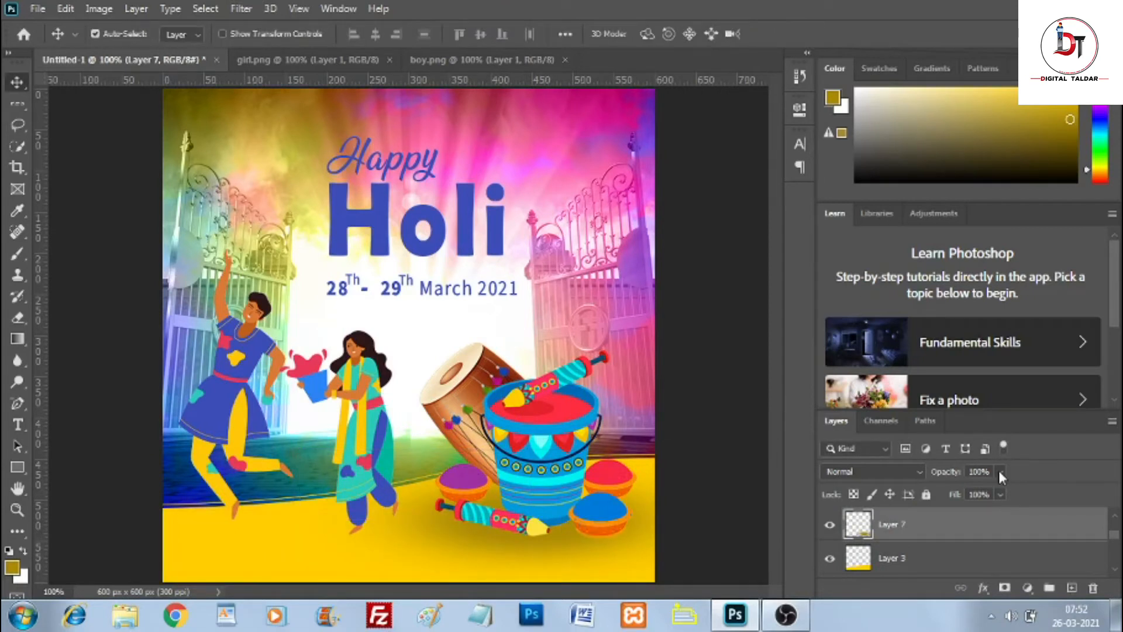
left_click_drag(1002, 492, 983, 490)
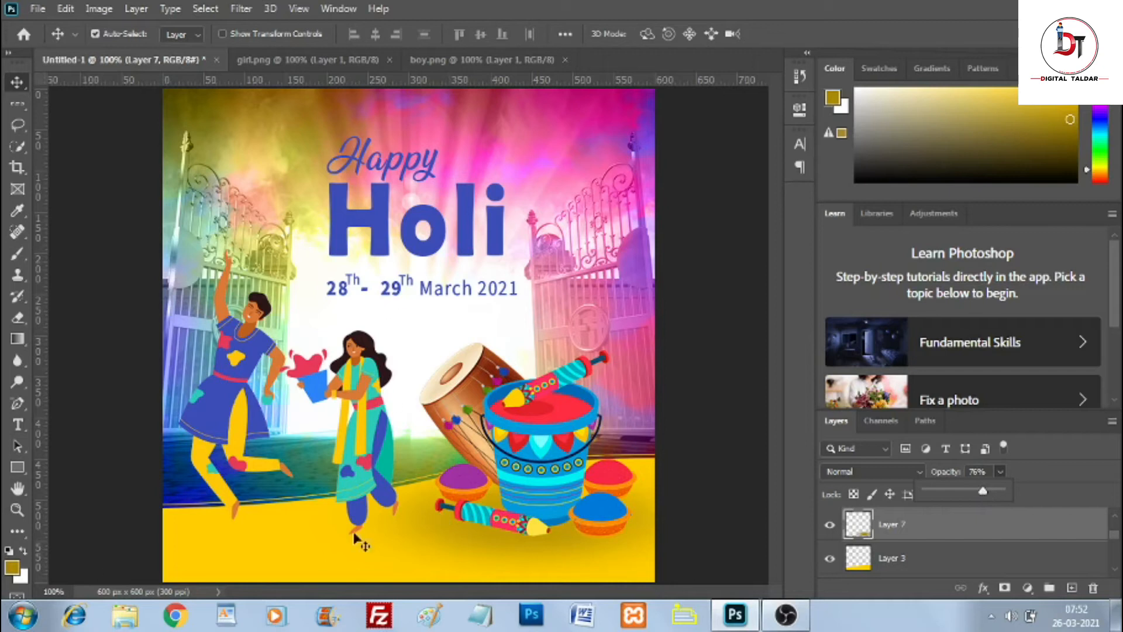
Step: Paint another soft brush spot on a new layer, shrink it, and move it to the girl's feet
left_click(1072, 589)
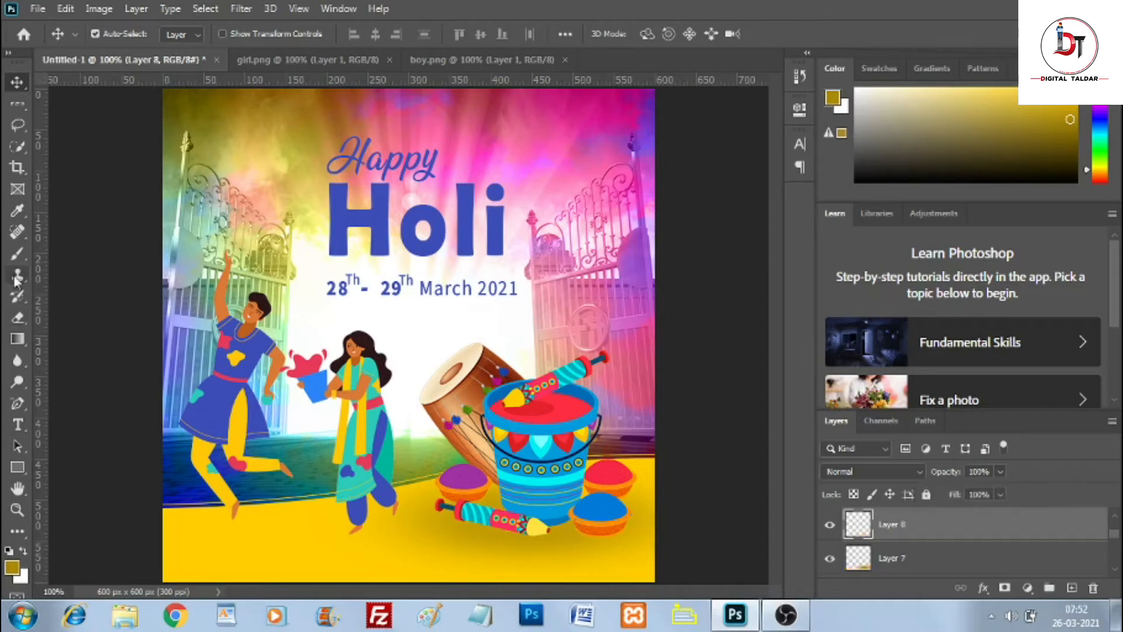
left_click(17, 254)
left_click(315, 233)
left_click(17, 82)
key("ctrl+t")
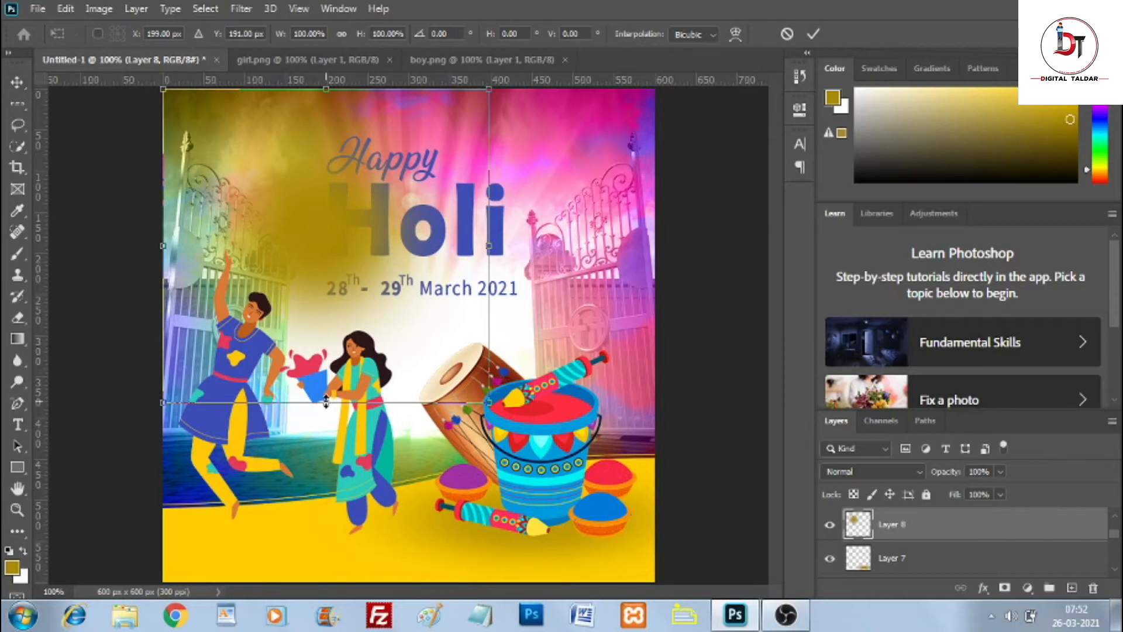
left_click_drag(326, 402, 326, 207)
left_click_drag(325, 136, 347, 463)
mouse_move(899, 531)
left_mouse_down()
mouse_move(905, 500)
mouse_move(905, 511)
left_mouse_up()
left_click_drag(339, 466, 346, 518)
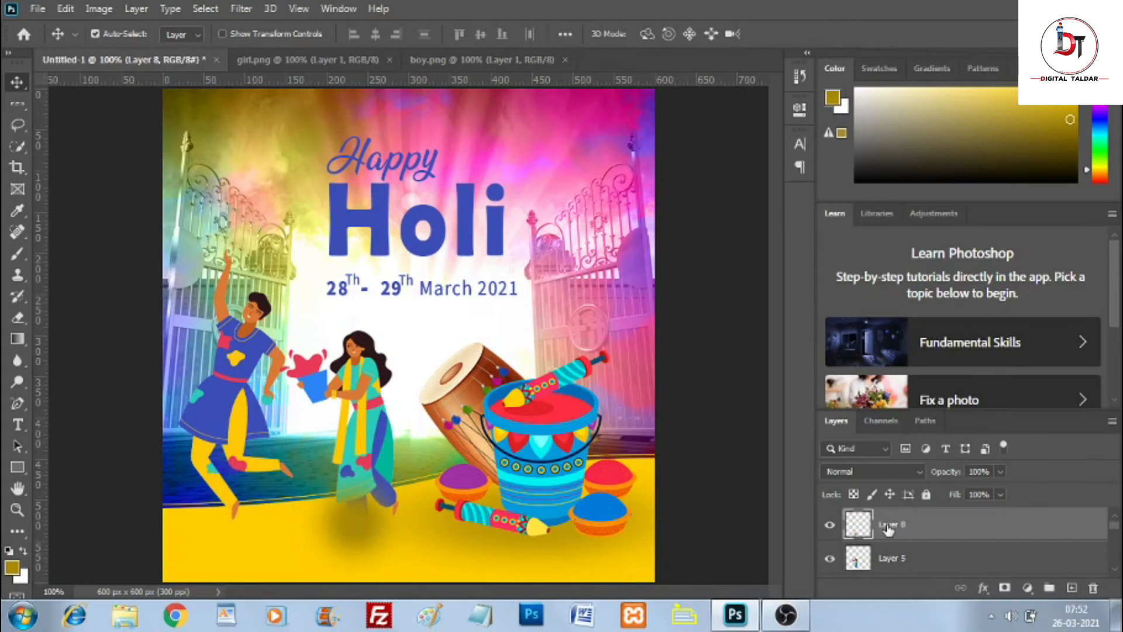
Step: Move the new shadow behind the girl and scale it to 32% directly beneath her lower foot
left_click_drag(890, 526, 886, 570)
key("ctrl+t")
left_click_drag(417, 469, 355, 535)
key("Right")
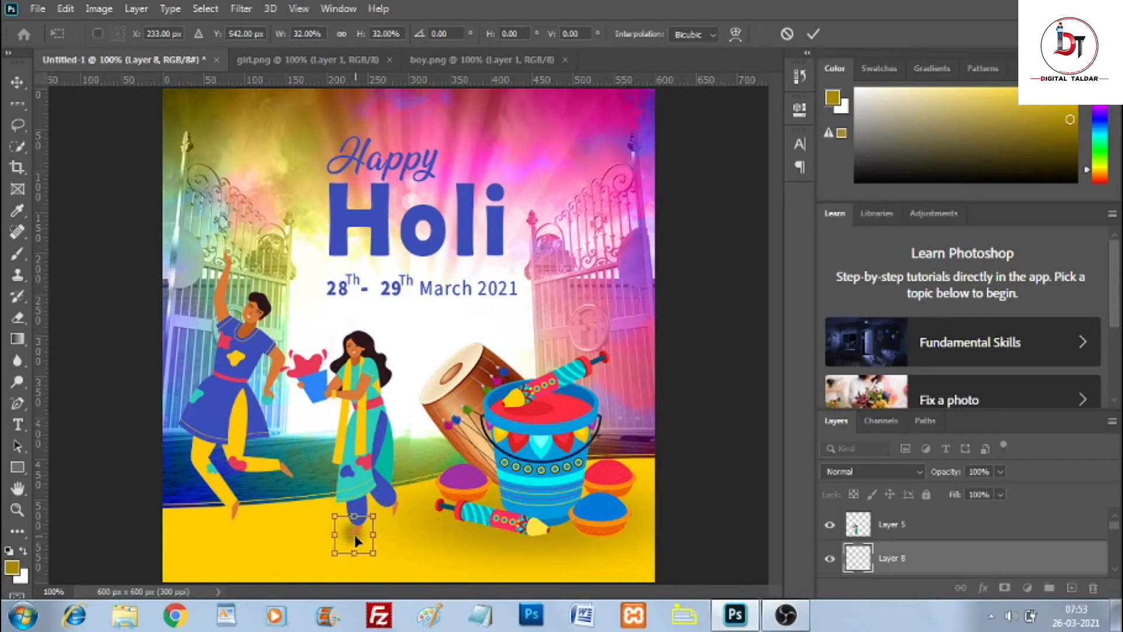
left_click(814, 34)
Step: Duplicate the foot shadow beneath the girl's other foot and beneath the boy's lower foot
left_click_drag(364, 535, 398, 518)
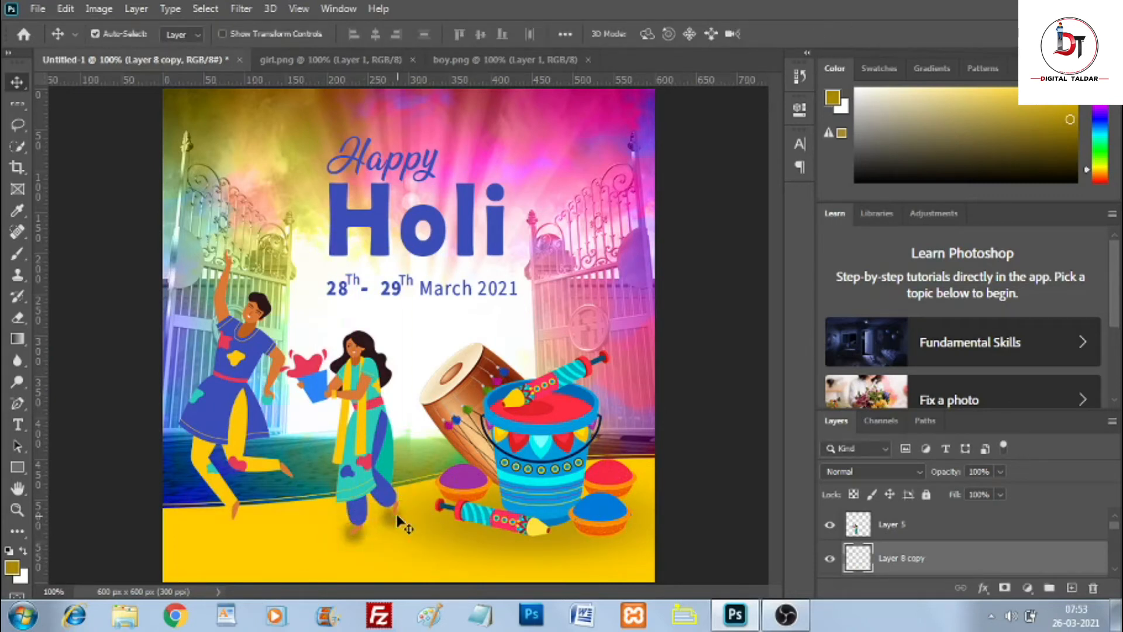
left_click_drag(395, 525, 235, 518)
left_click_drag(906, 553, 905, 576)
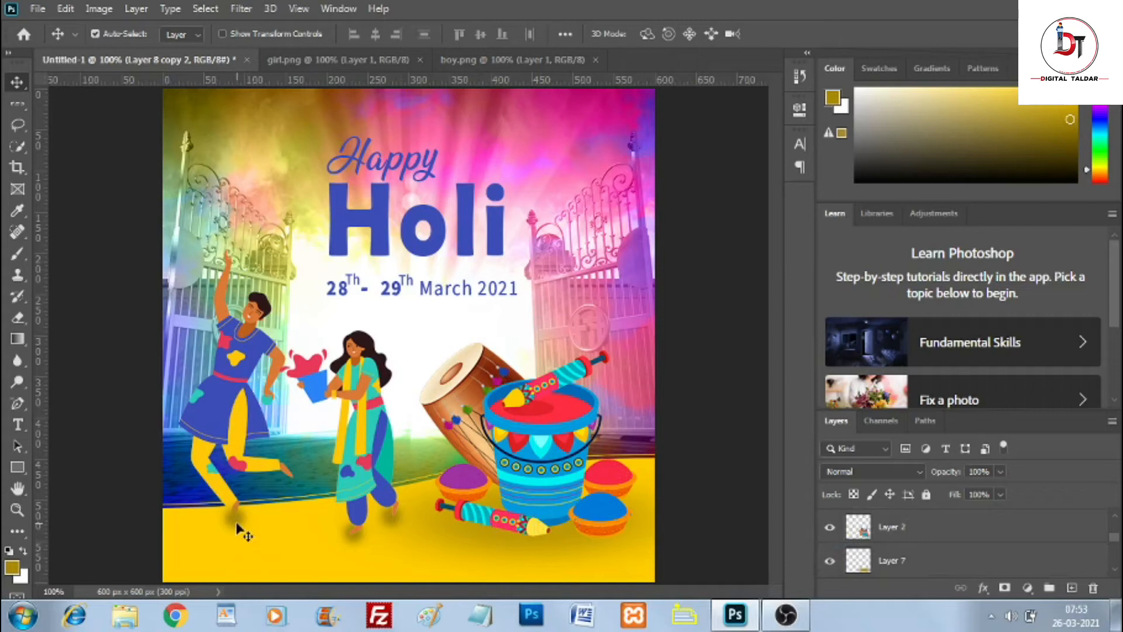
Step: Scale the duplicated shadow to about 71% directly beneath the boy's lower foot and move its layer behind the boy
left_click_drag(235, 523, 243, 510)
key("ctrl+t")
key("Up")
key("Up")
key("Up")
key("Up")
key("Left")
key("Left")
key("Left")
key("Left")
key("Left")
key("Left")
key("Left")
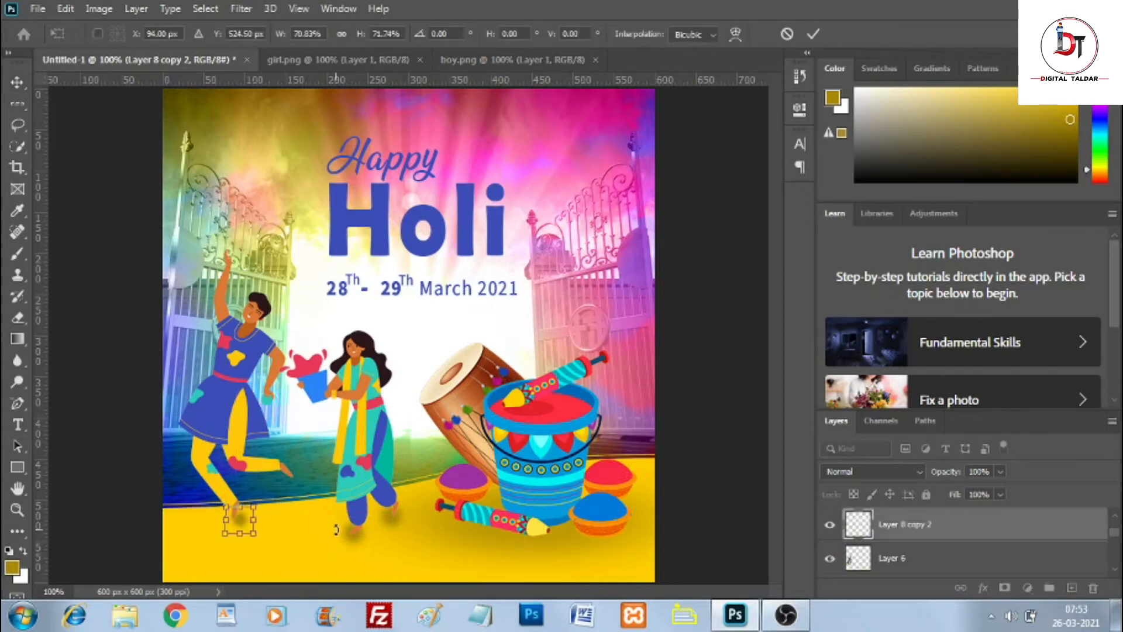
key("Up")
key("Up")
key("Up")
key("Up")
key("Up")
key("Up")
key("Up")
key("Up")
key("Up")
key("Up")
key("Right")
left_click_drag(907, 526, 906, 578)
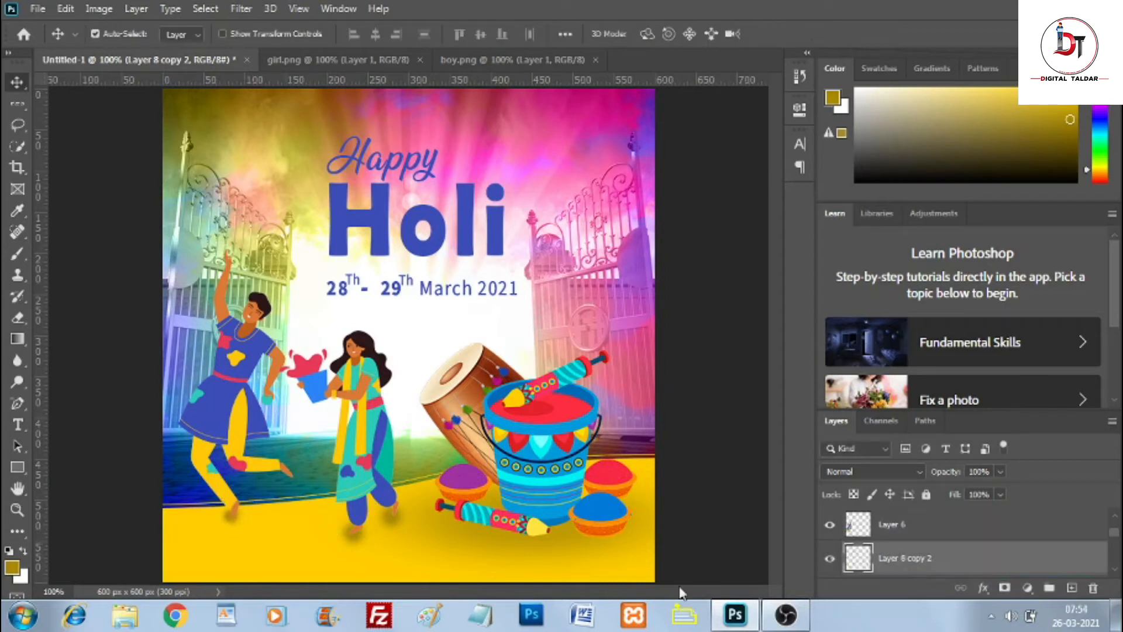
Step: Lower the opacity of the girl's foot shadows, setting the one beneath her lower foot to 62%
left_click(999, 493)
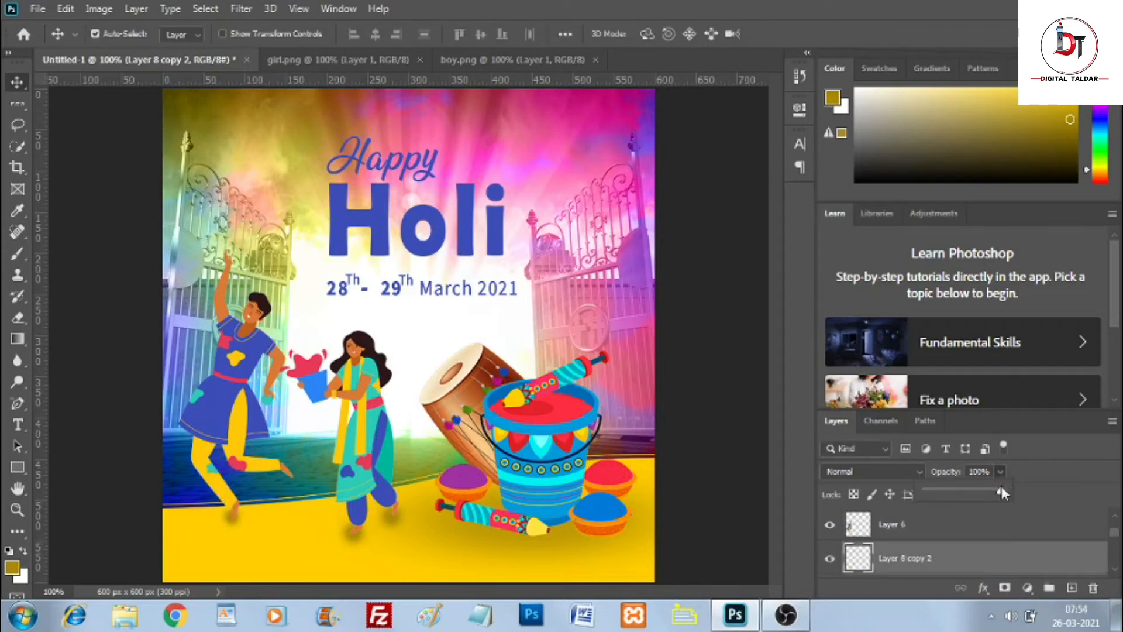
left_click(391, 524)
left_click(1004, 470)
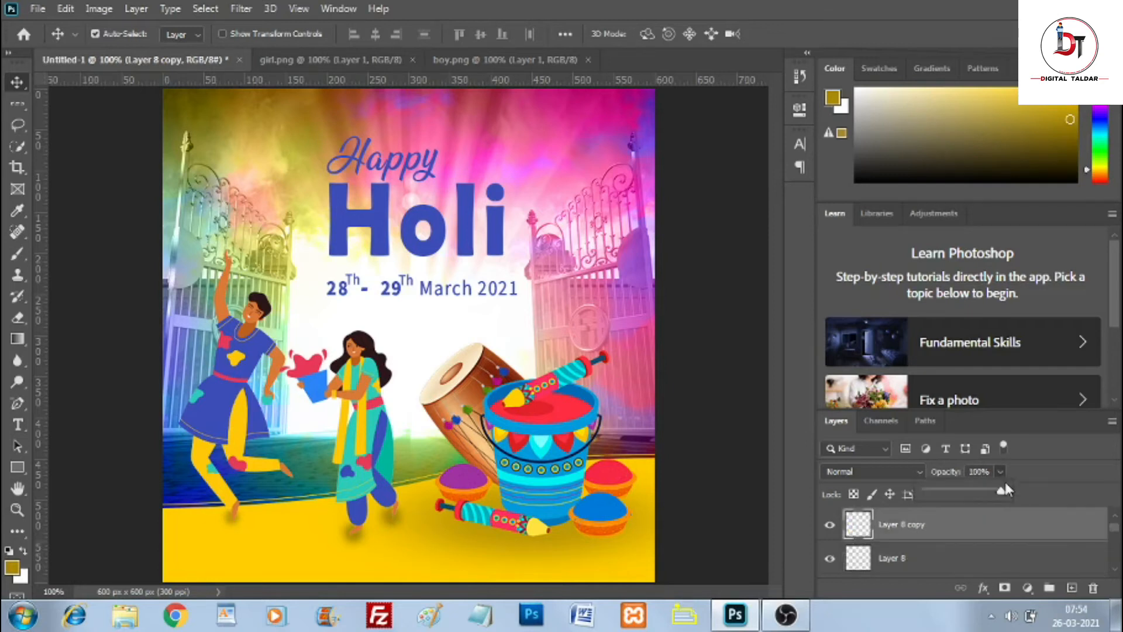
left_click_drag(979, 494, 964, 494)
left_click(370, 542)
left_click_drag(1001, 491, 955, 492)
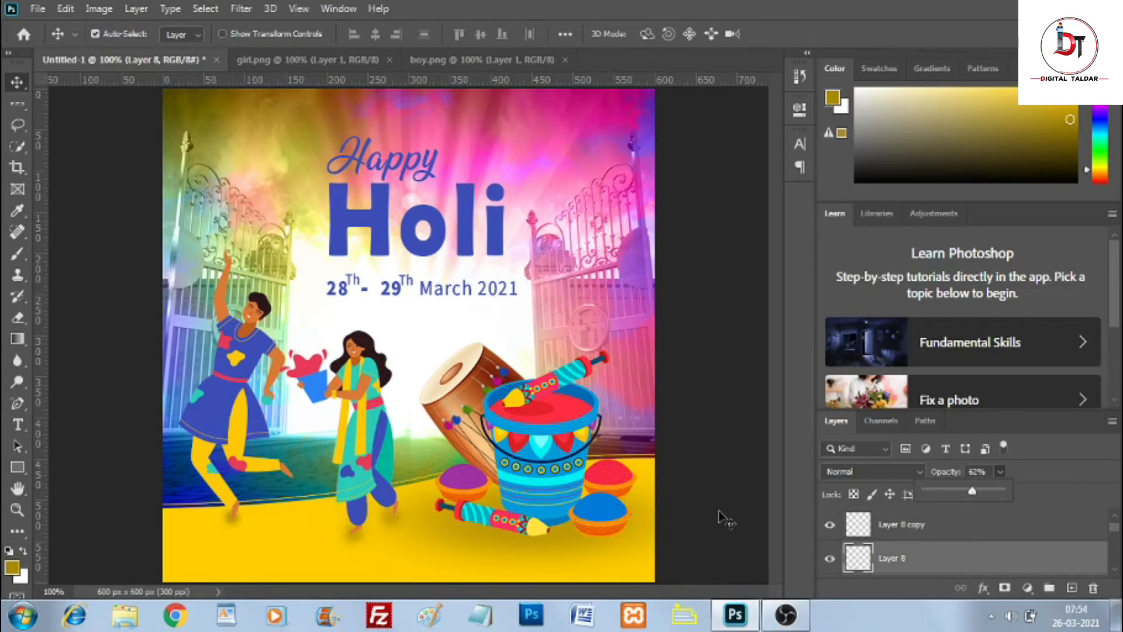
Step: Open the crowd silhouette image 01.jpg from the holi folder
left_click(39, 8)
left_click(49, 51)
mouse_move(522, 140)
left_mouse_down()
mouse_move(519, 206)
mouse_move(521, 153)
left_mouse_up()
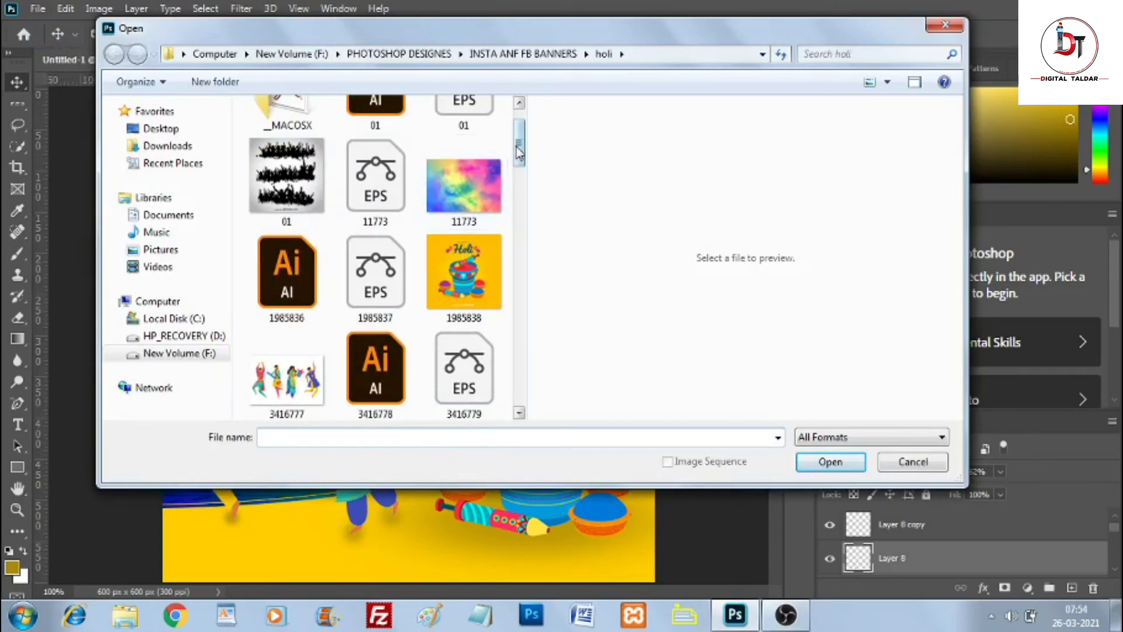
left_click(287, 176)
left_click(830, 462)
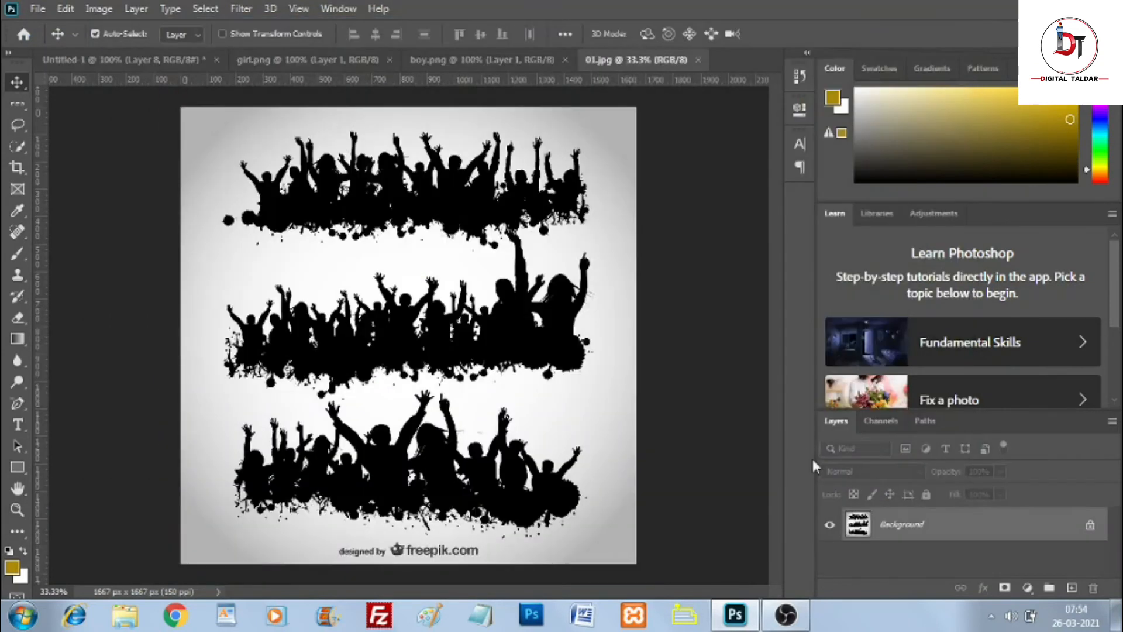
Step: Select the uppermost row of crowd silhouettes with Quick Selection and refine its smoothing, feather and contrast in Select and Mask
left_click(24, 151)
left_click(183, 37)
left_click(149, 80)
left_click(326, 203)
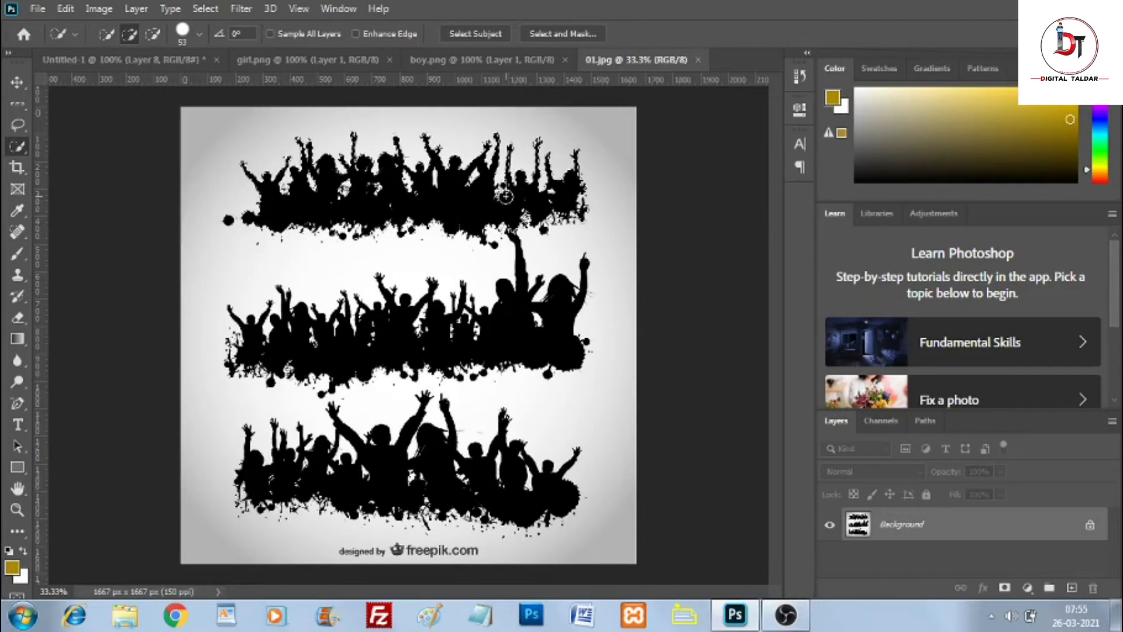
left_click(559, 39)
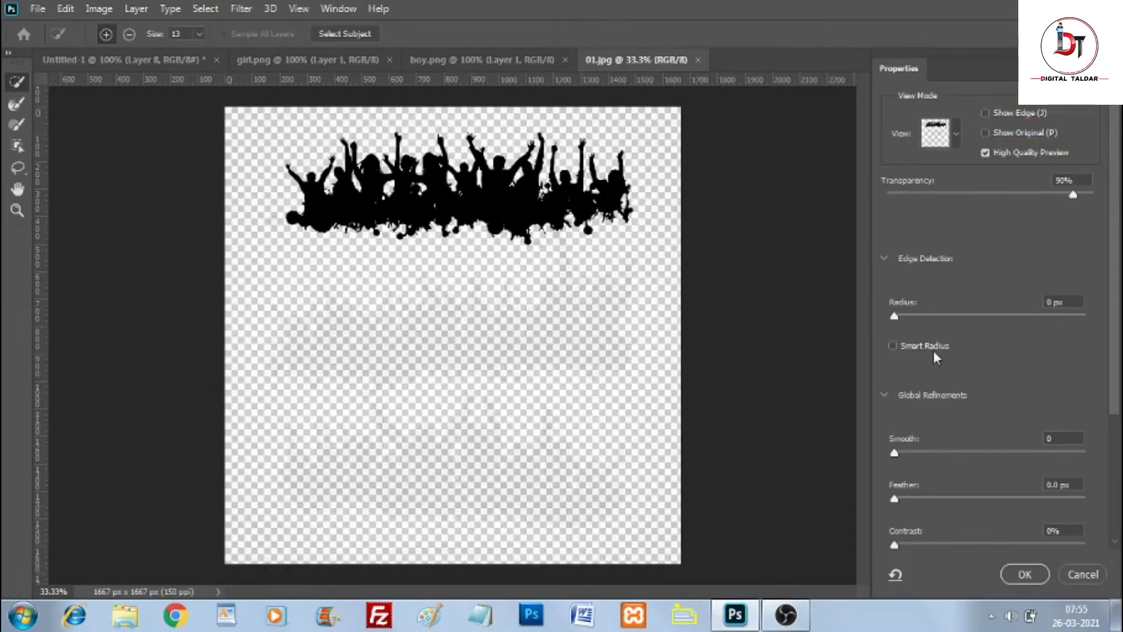
left_click(1040, 453)
left_click(920, 499)
left_click(1012, 544)
left_click(1016, 578)
Step: Copy the selected crowd silhouette from 01.jpg into the Happy Holi banner and close 01.jpg
left_click_drag(613, 58, 622, 119)
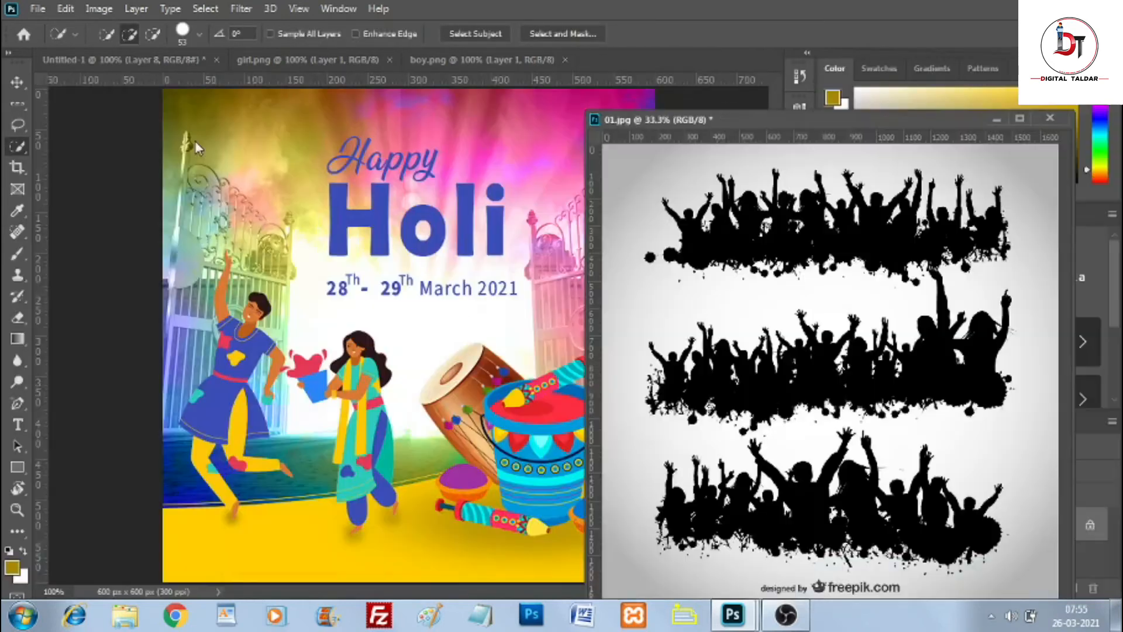
left_click(17, 82)
left_click_drag(699, 247, 543, 270)
key("ctrl+z")
left_click_drag(737, 121, 585, 90)
left_click_drag(702, 263, 529, 272)
key("ctrl+w")
left_click(572, 243)
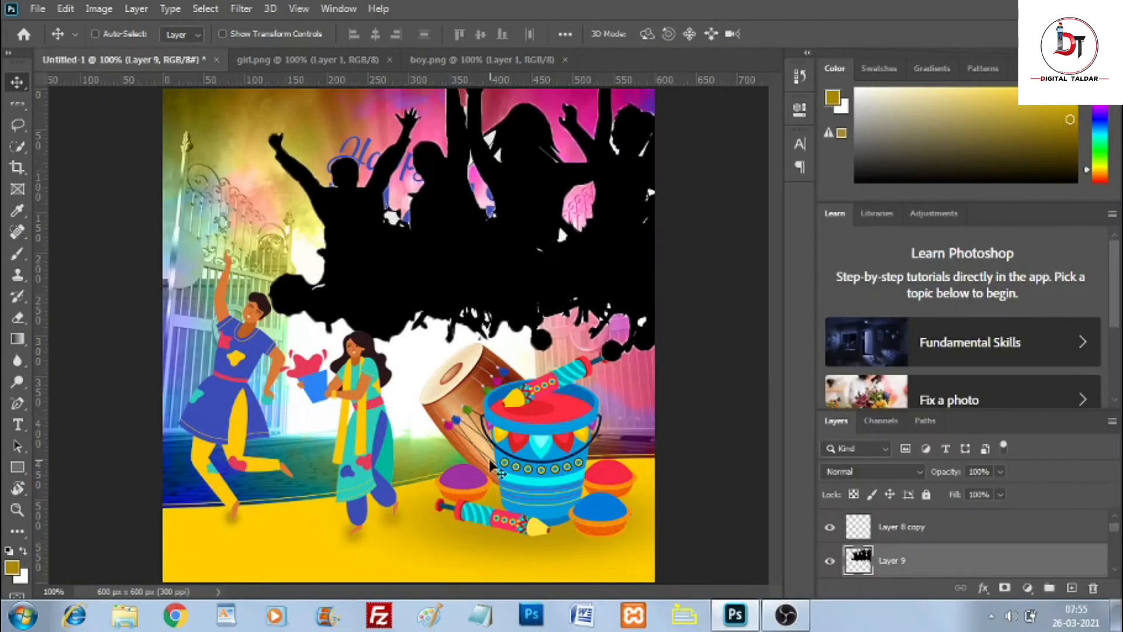
Step: Scale the crowd silhouette to 37.54% and place it across the banner just below the date
key("ctrl+t")
left_click_drag(266, 377, 594, 273)
left_click_drag(689, 201, 241, 361)
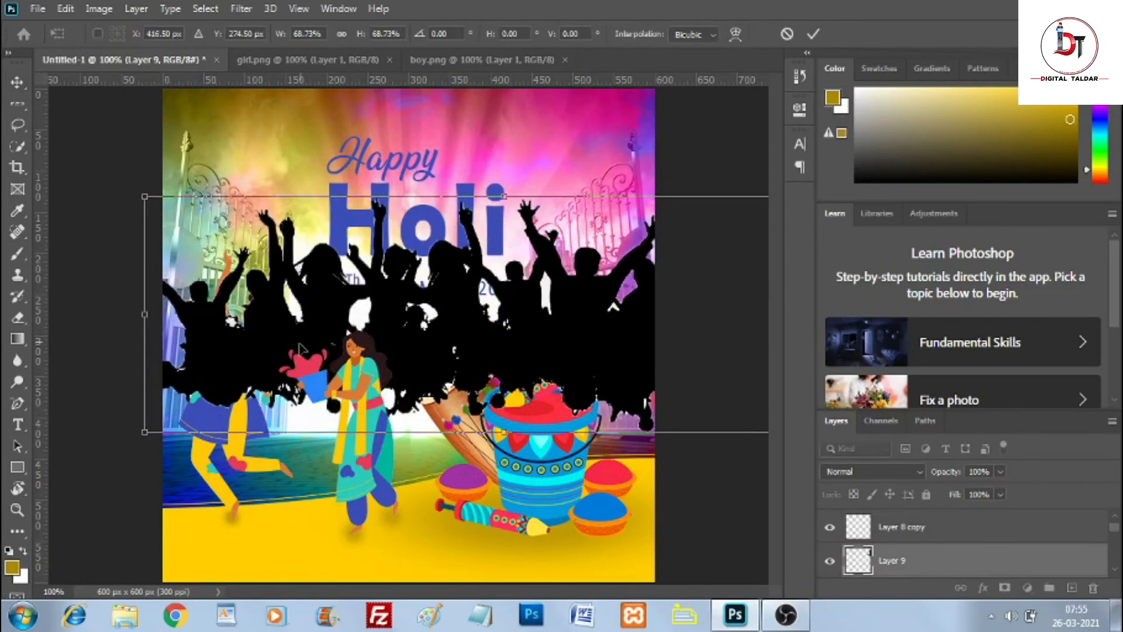
left_click_drag(145, 433, 639, 326)
left_click_drag(708, 272, 375, 385)
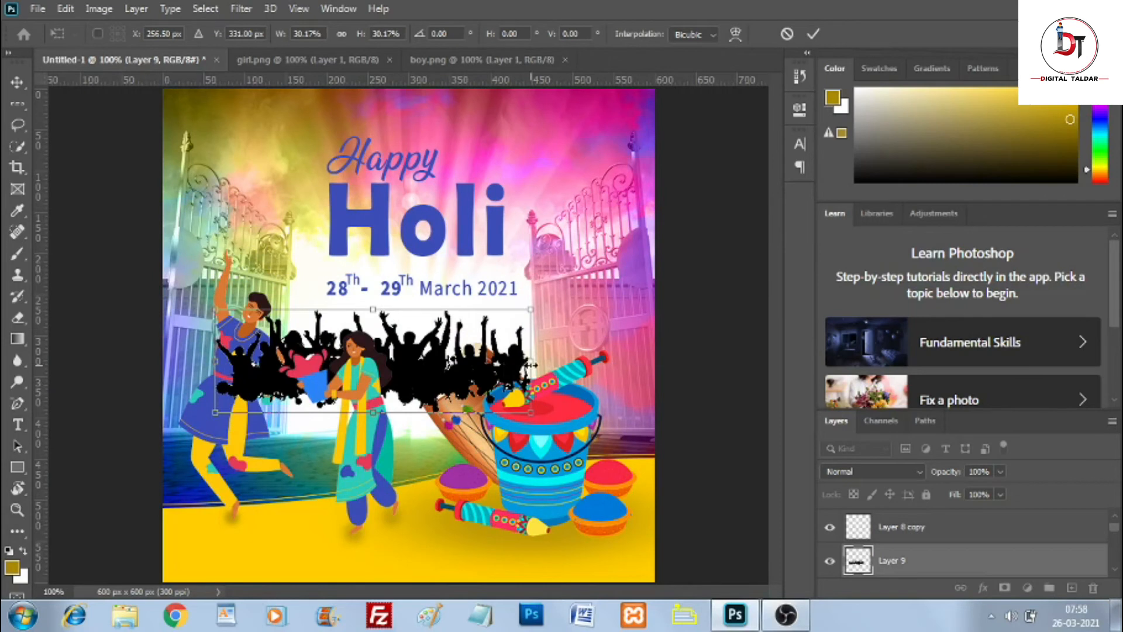
left_click_drag(530, 365, 611, 365)
left_click_drag(451, 370, 467, 377)
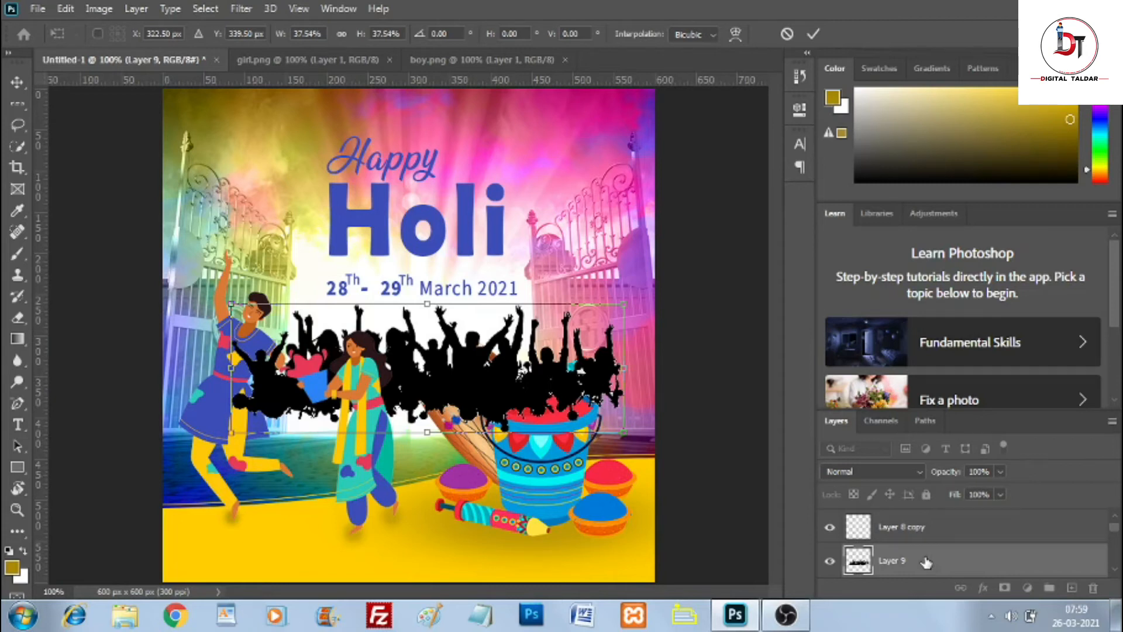
Step: Reduce the crowd layer's opacity to 20% and move the layer behind the drum and bucket, just above the Holi text layer
left_click(1001, 472)
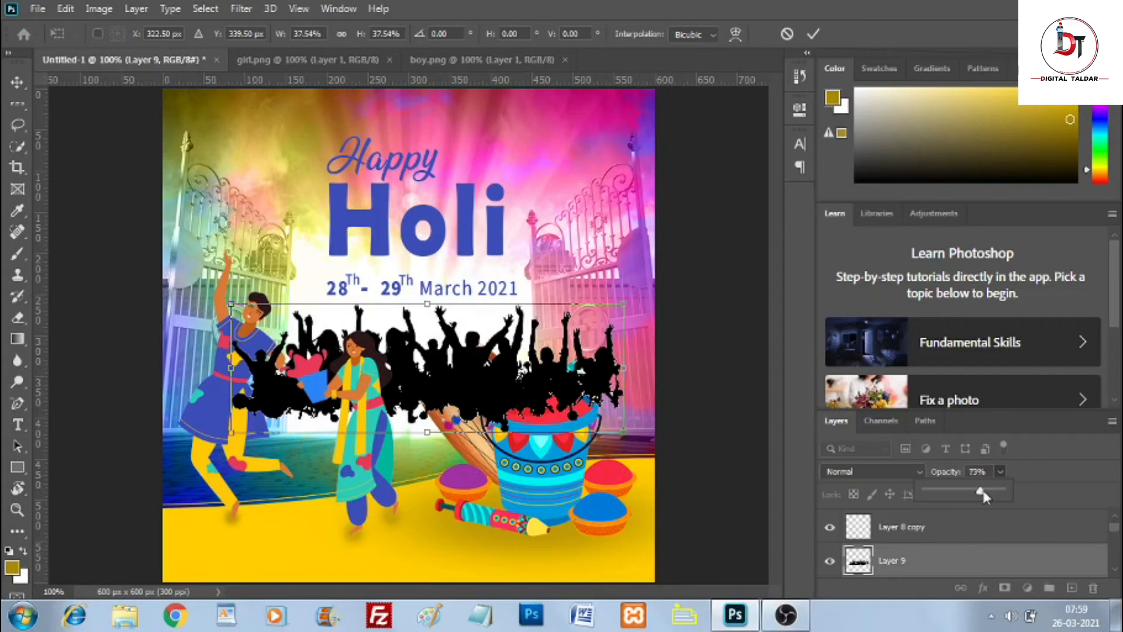
left_click_drag(983, 494, 970, 495)
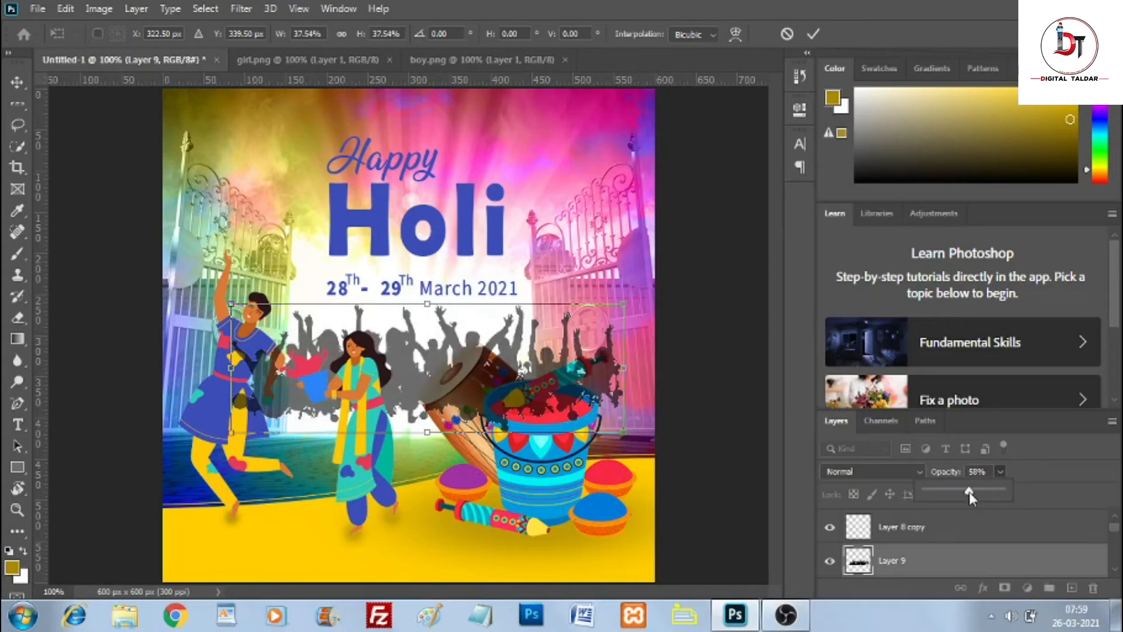
left_click_drag(960, 493, 940, 491)
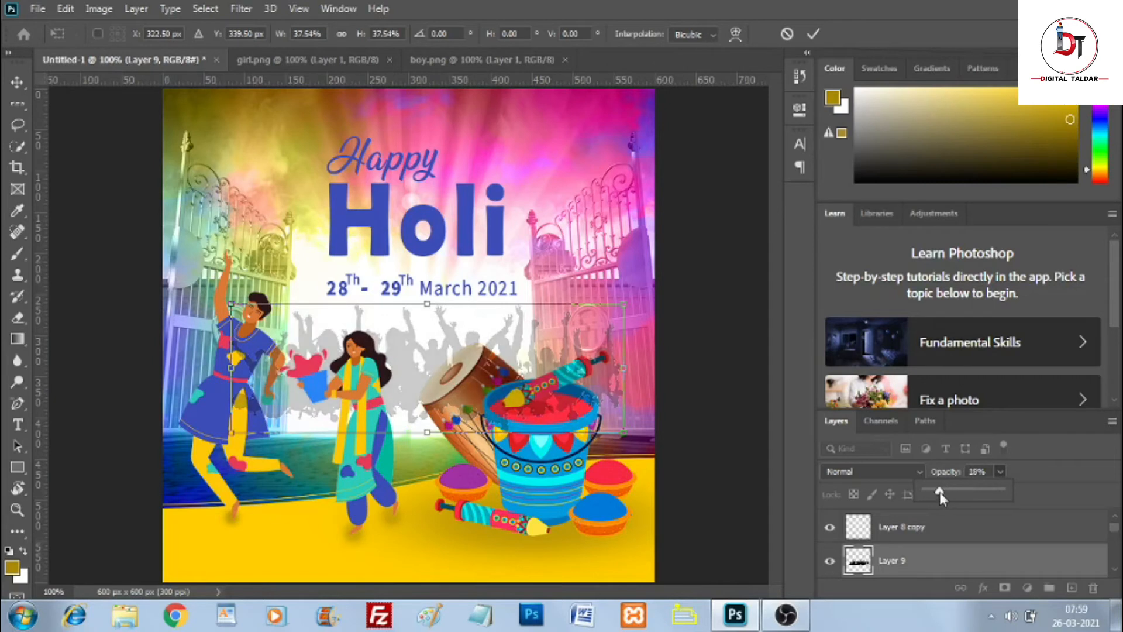
mouse_move(410, 371)
left_mouse_down()
mouse_move(386, 374)
mouse_move(394, 379)
left_mouse_up()
left_click_drag(895, 562, 899, 525)
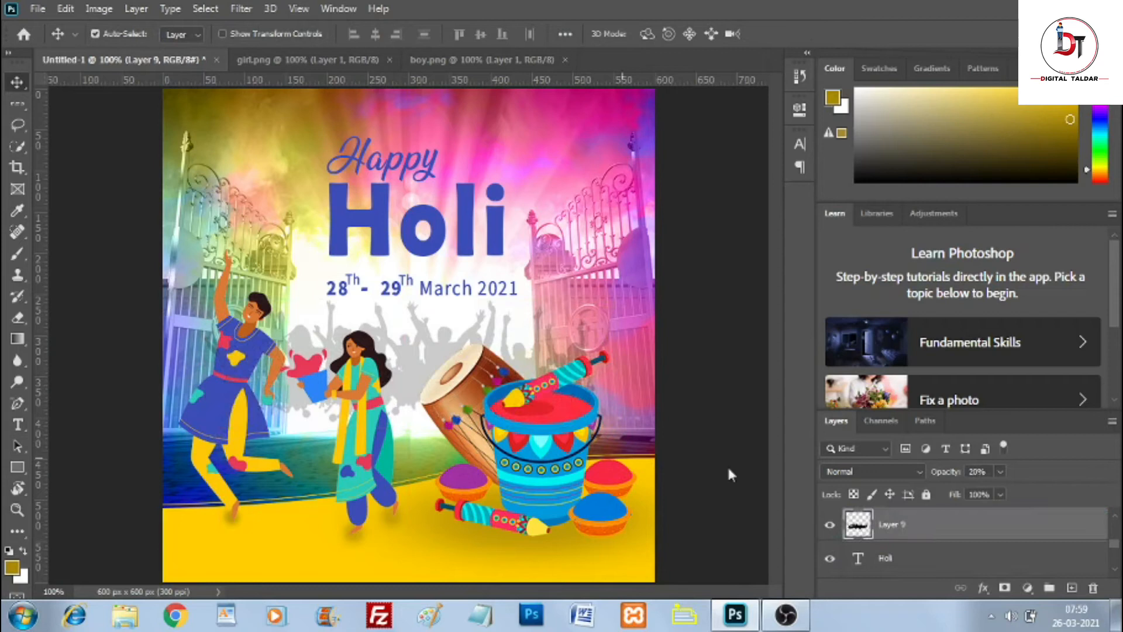
Step: Enlarge the faded crowd to 114.61% and position it behind the dancers and drum, starting at the banner's edge beside the boy
left_click_drag(402, 375, 382, 380)
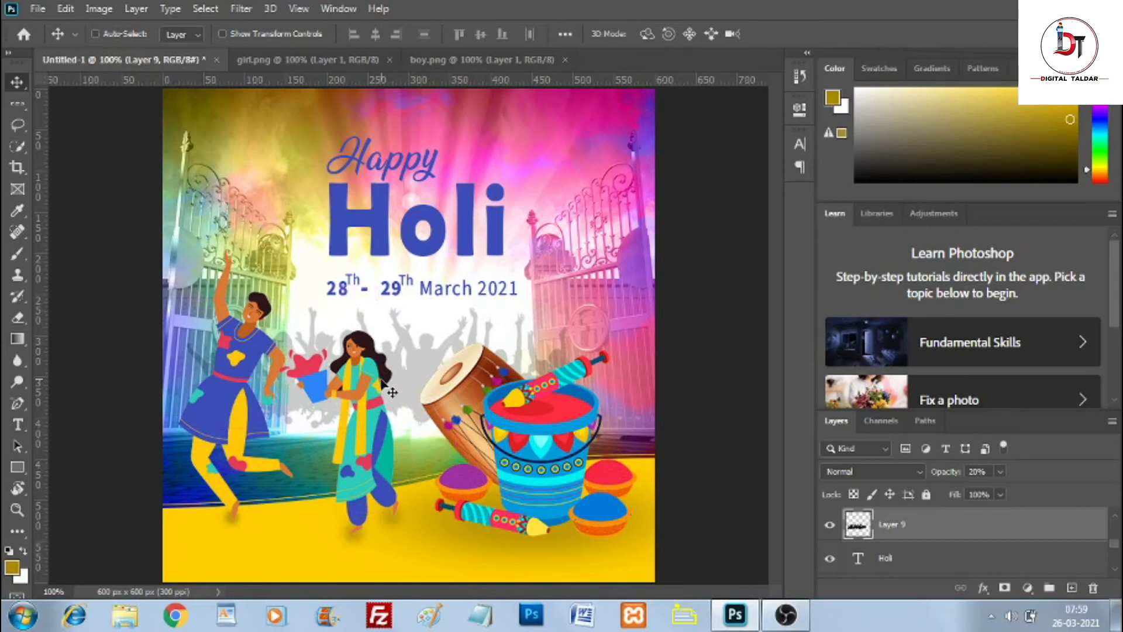
key("ctrl+t")
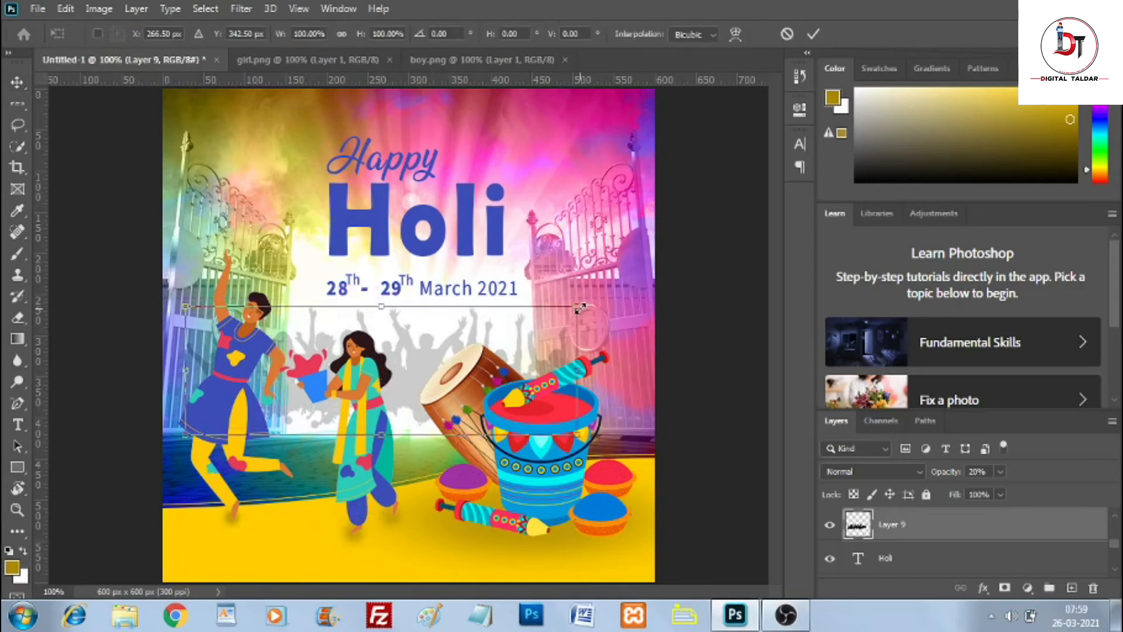
left_click_drag(575, 306, 626, 289)
mouse_move(412, 378)
left_mouse_down()
mouse_move(407, 388)
mouse_move(394, 378)
left_mouse_up()
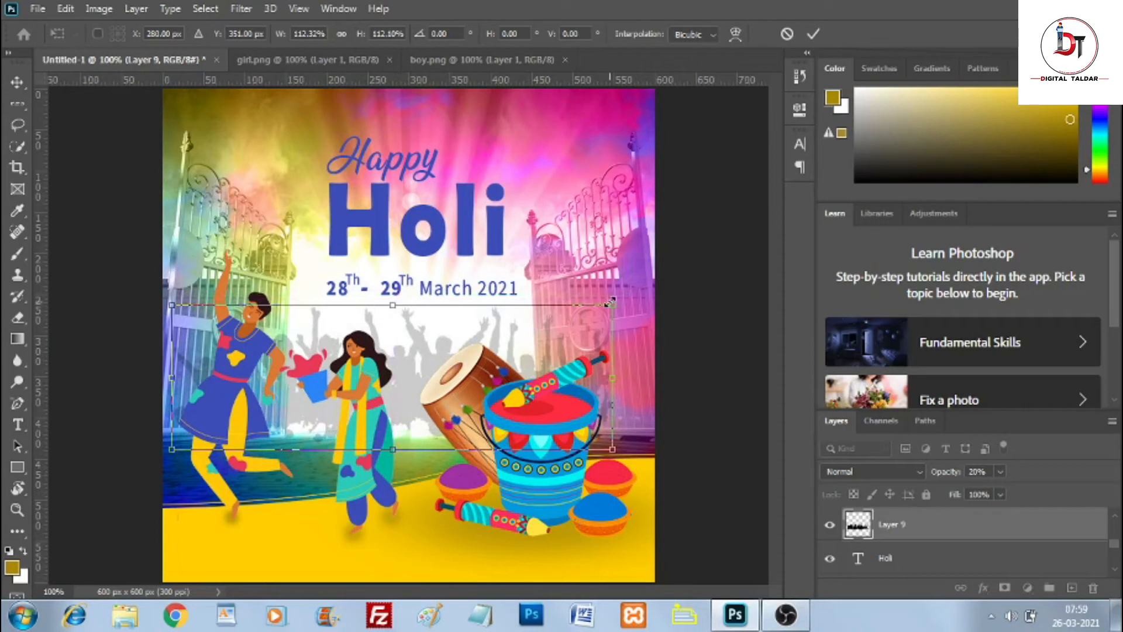
left_click_drag(610, 302, 619, 299)
left_click_drag(409, 384, 397, 387)
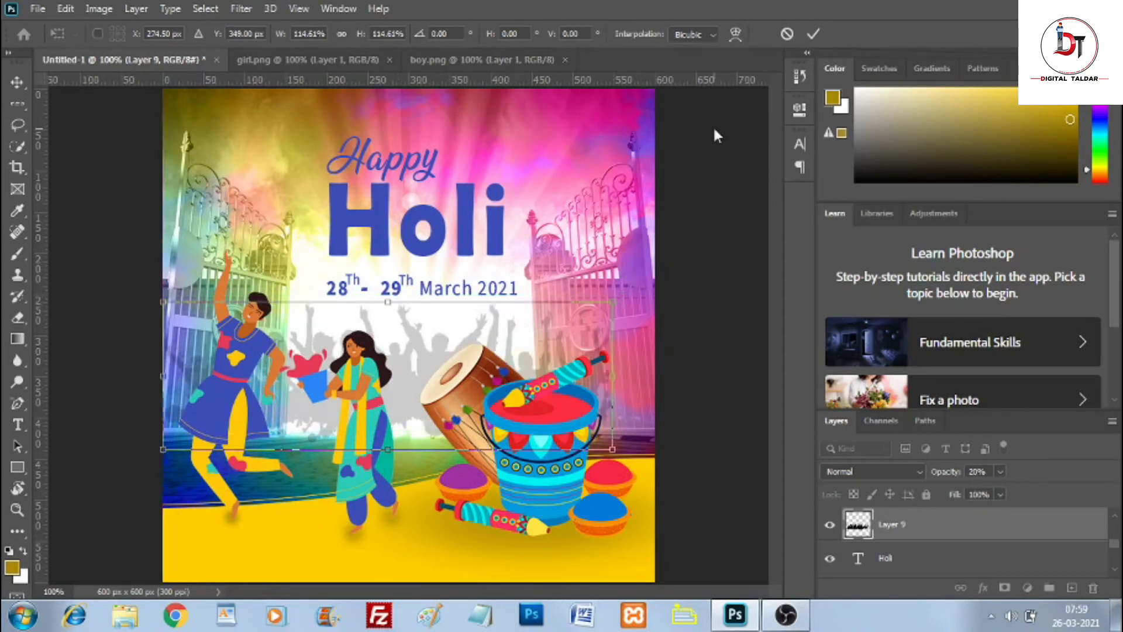
left_click(811, 35)
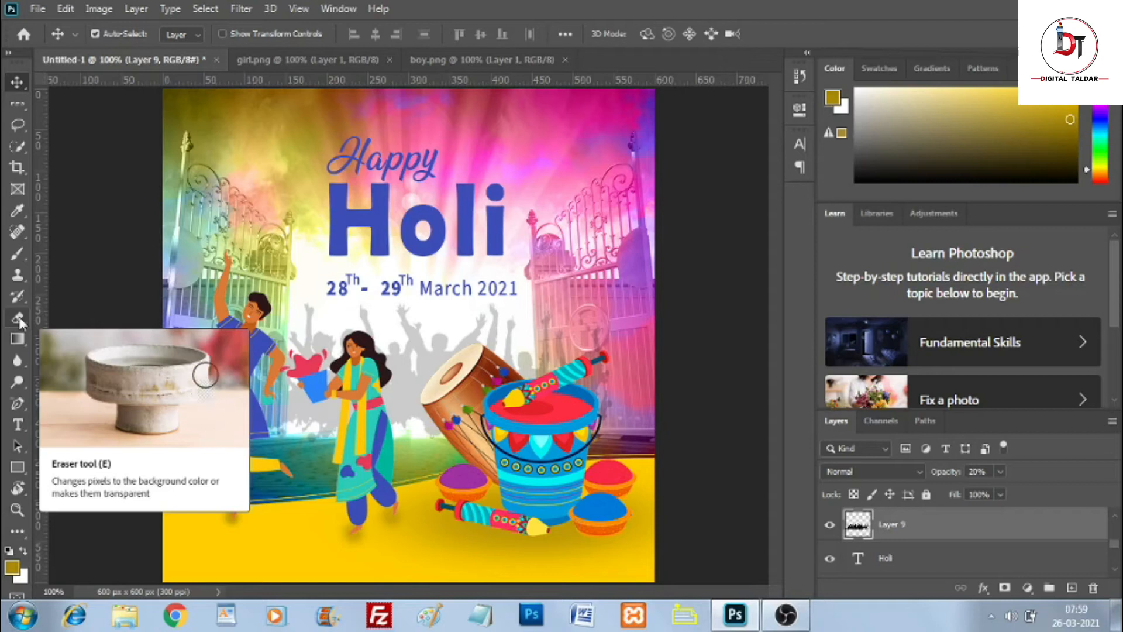
Step: Add a layer mask to the crowd and fade its lower part with a soft black brush of size 259
left_click(12, 565)
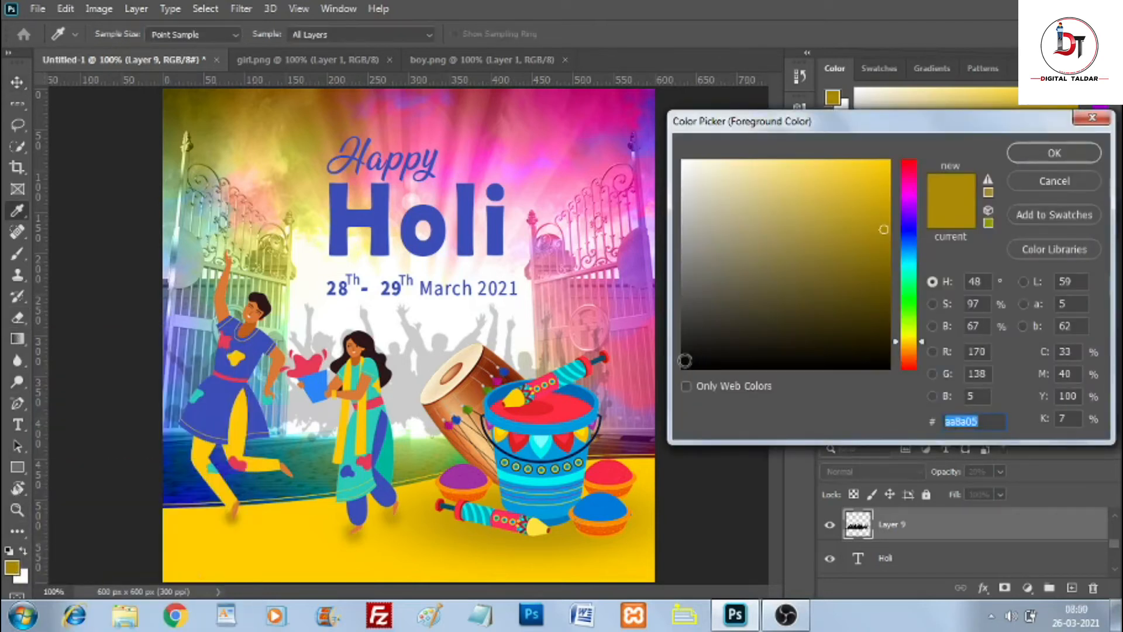
left_click(685, 360)
left_click(1065, 146)
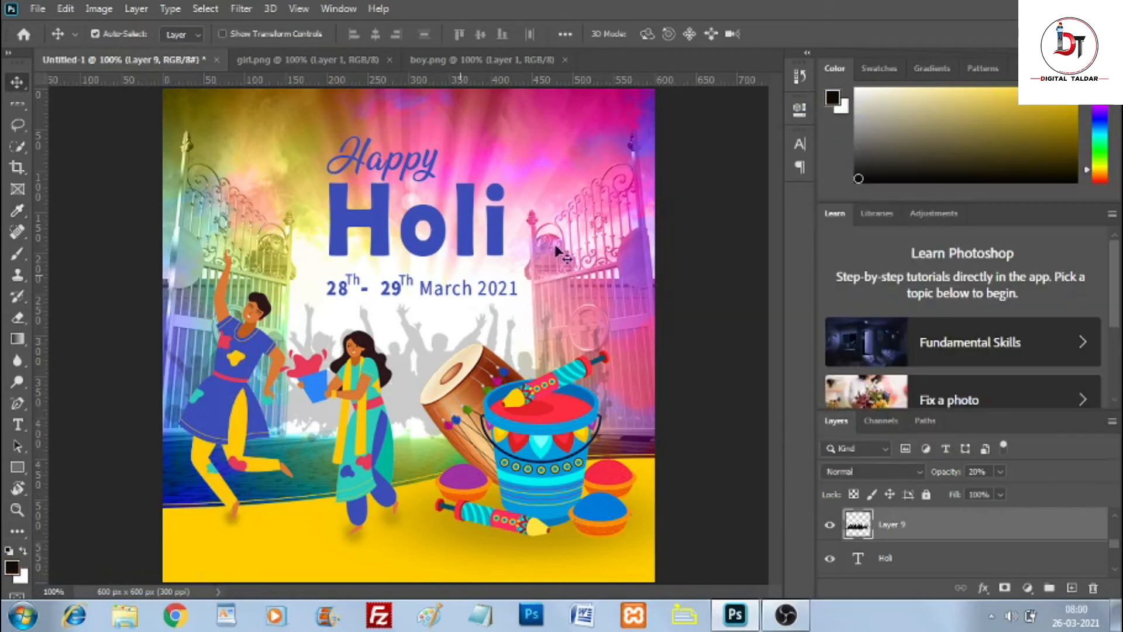
left_click(19, 256)
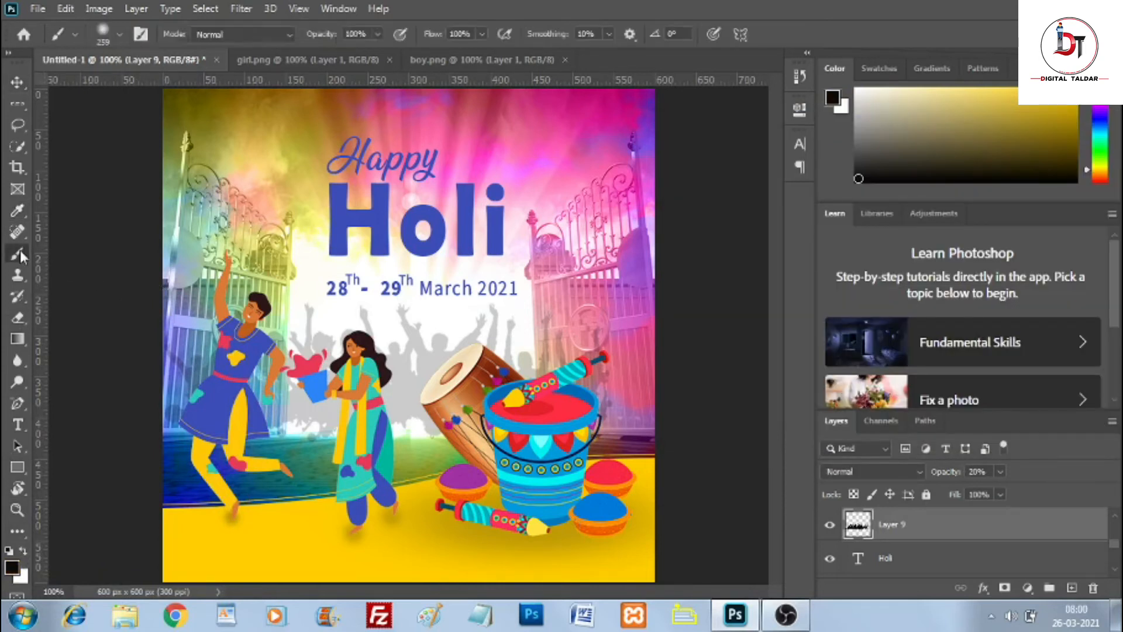
left_click(1005, 588)
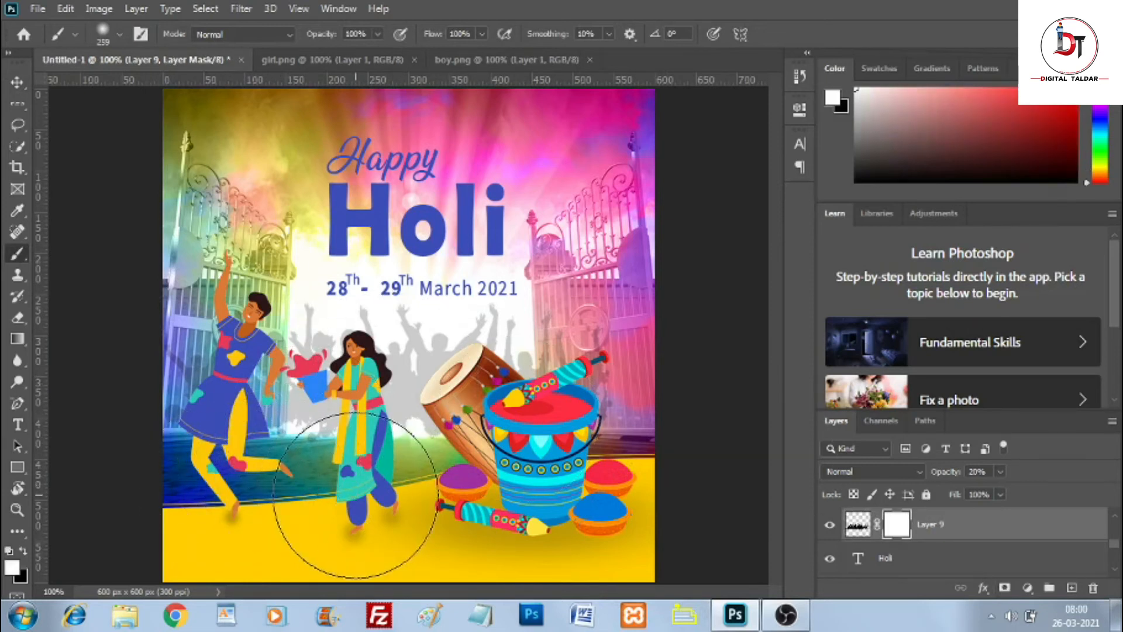
left_click(24, 551)
mouse_move(185, 326)
left_mouse_down()
mouse_move(190, 507)
mouse_move(439, 497)
mouse_move(322, 514)
mouse_move(465, 515)
mouse_move(576, 489)
mouse_move(351, 509)
mouse_move(649, 486)
mouse_move(632, 281)
mouse_move(643, 412)
mouse_move(638, 305)
mouse_move(628, 354)
left_mouse_up()
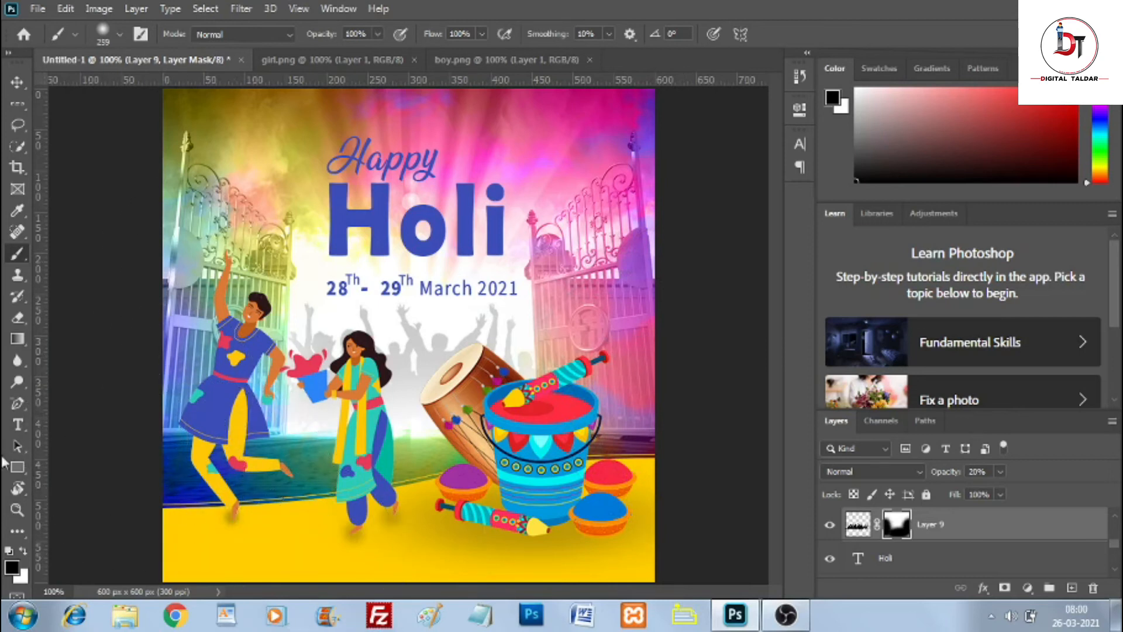
left_click(18, 85)
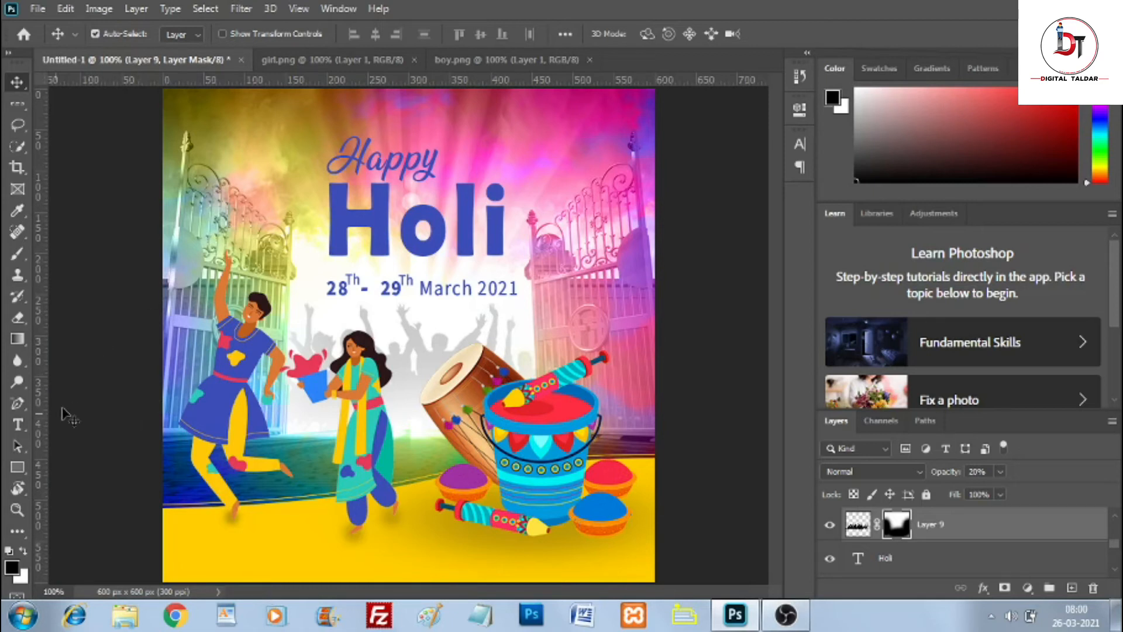
Step: Add the text "Graphic Design By - Digital Taldar" on the yellow ground near the banner's lower edge
left_click(18, 426)
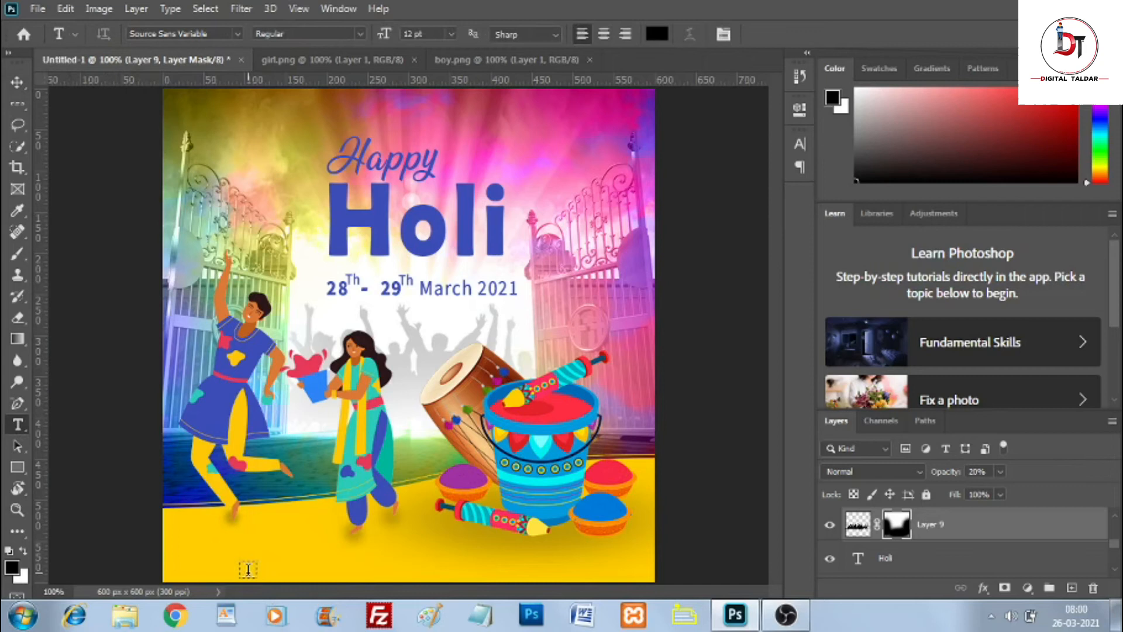
left_click(248, 569)
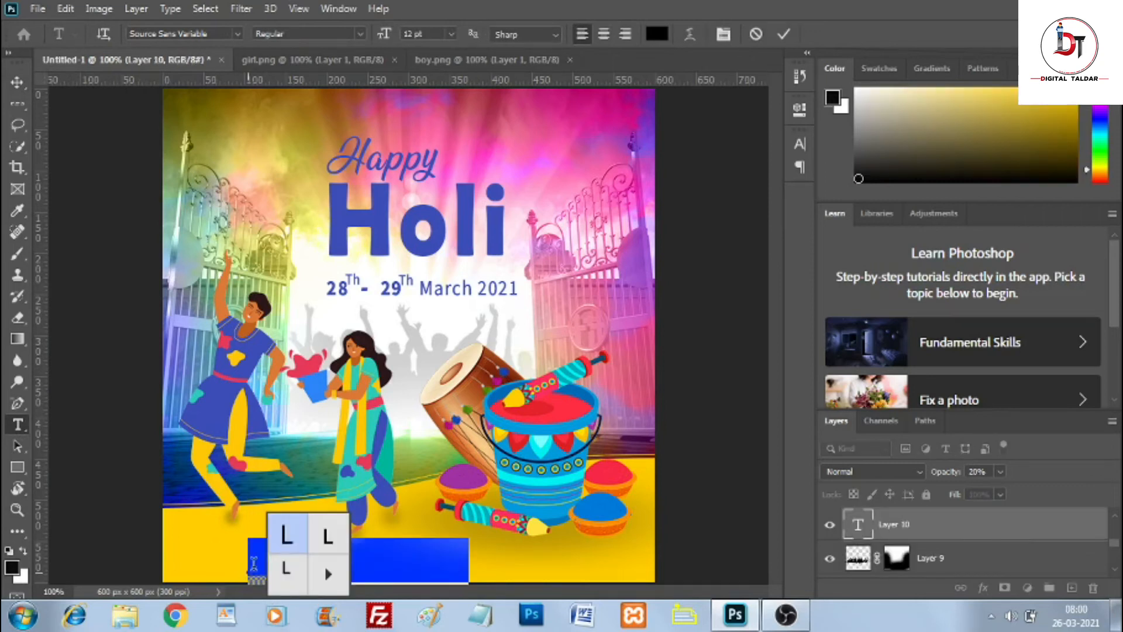
key("BackSpace")
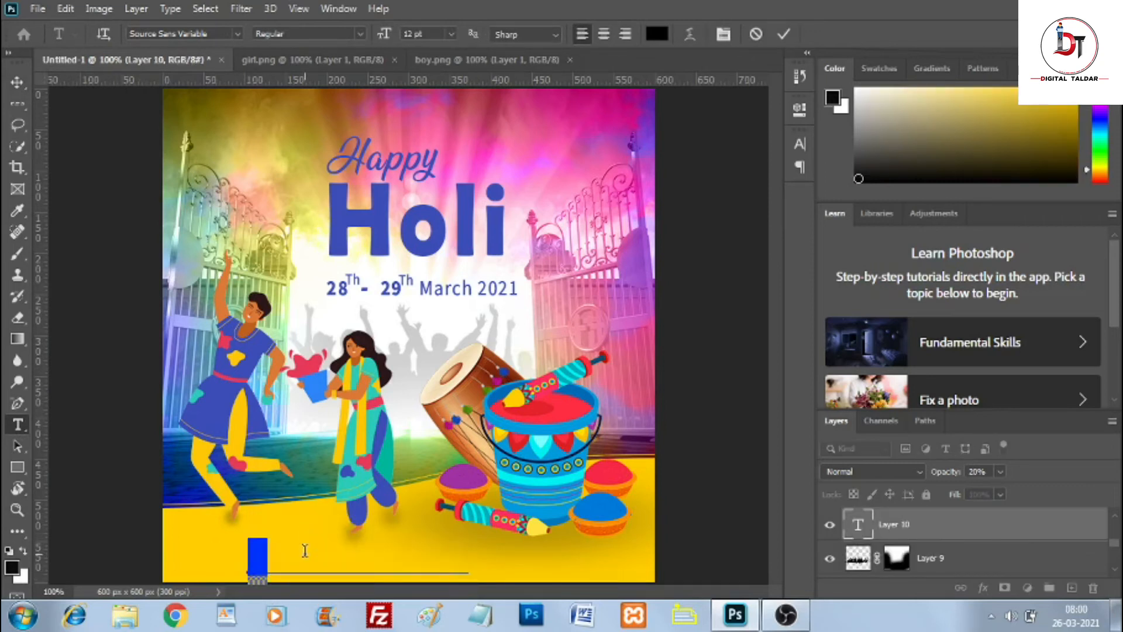
triple_click(306, 561)
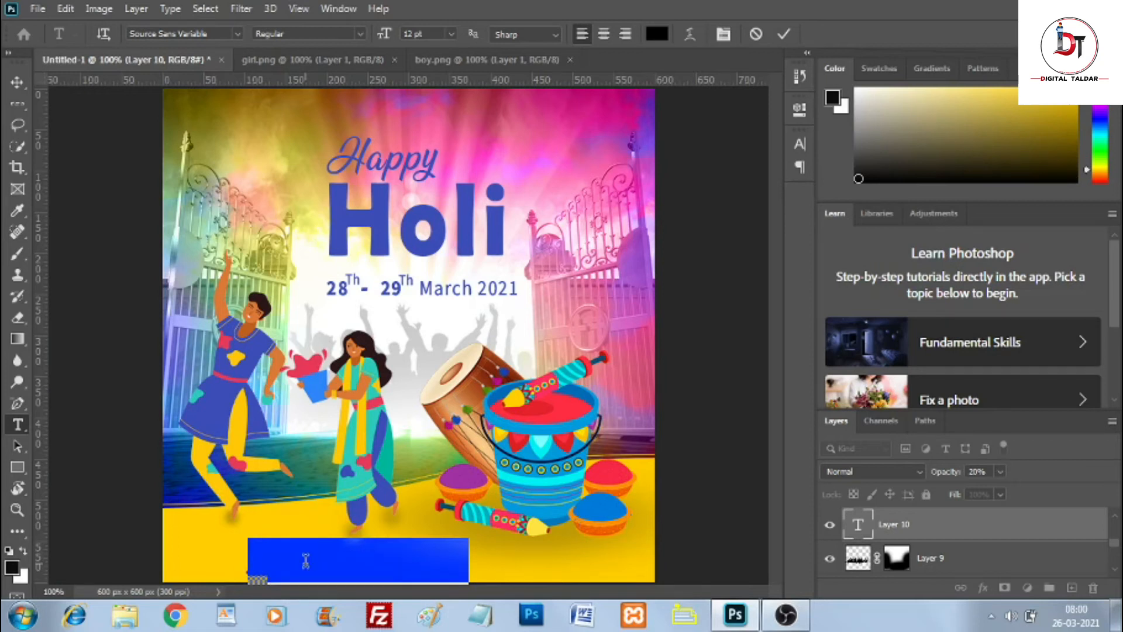
type("Progurs Design ")
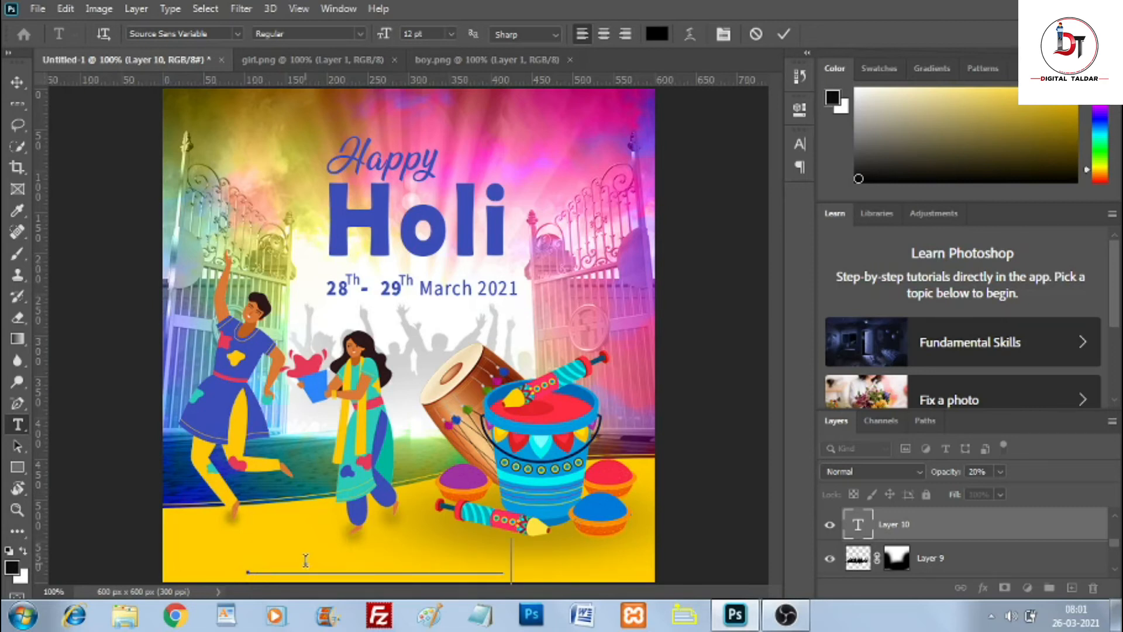
type("by - Digital Tald")
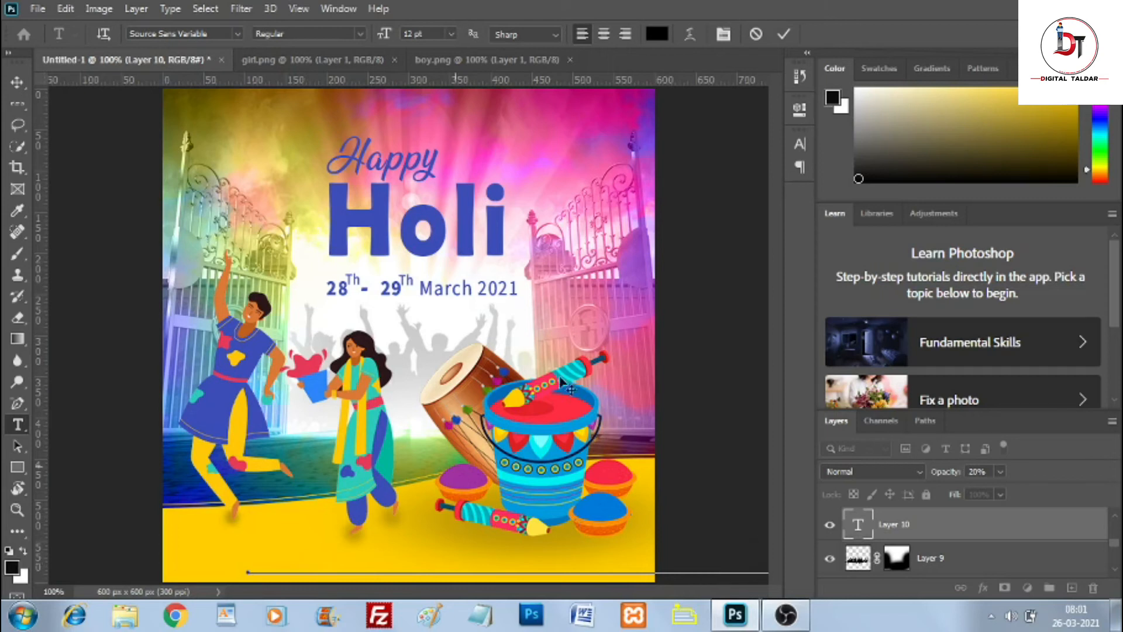
left_click(784, 36)
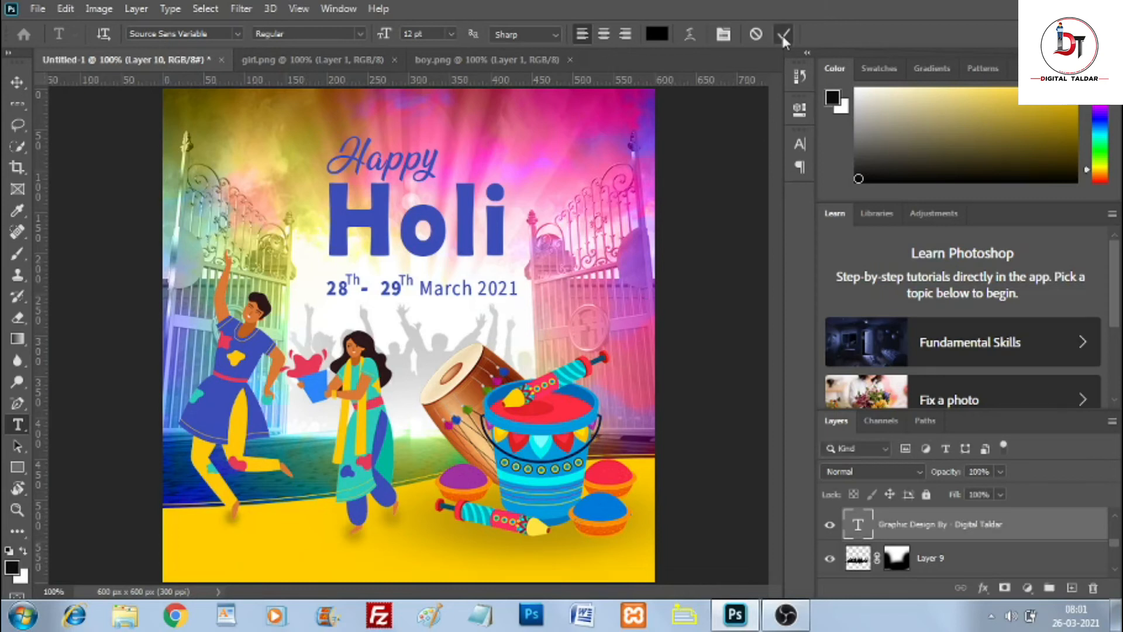
Step: Keep the credit text black, move its layer above Layer 5, and set its font style to Semibold
left_click(799, 146)
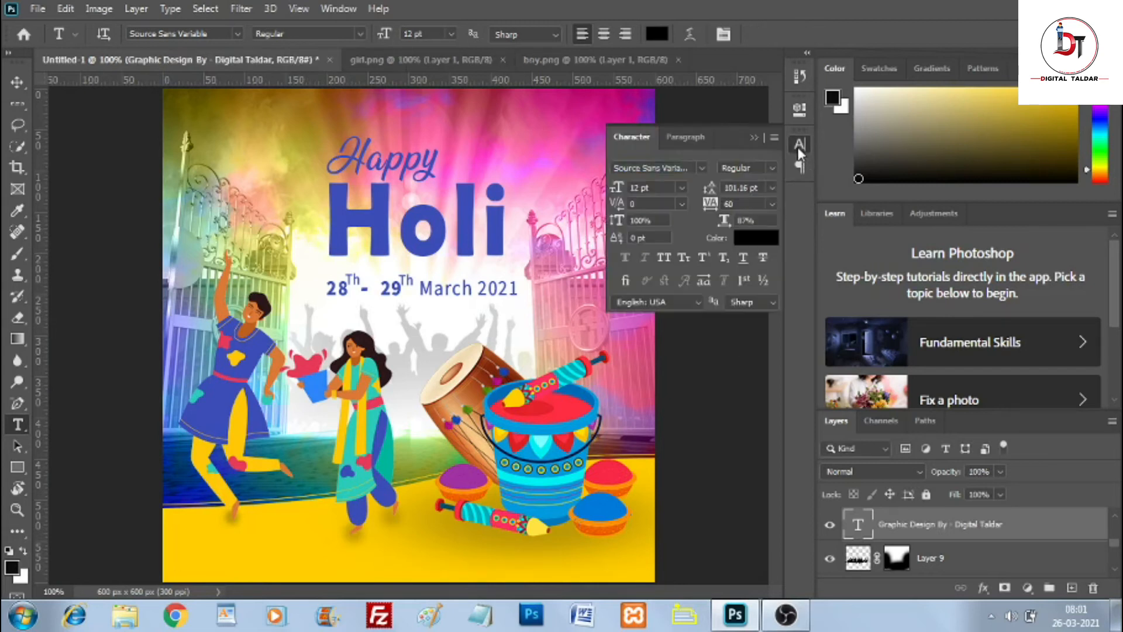
left_click(762, 239)
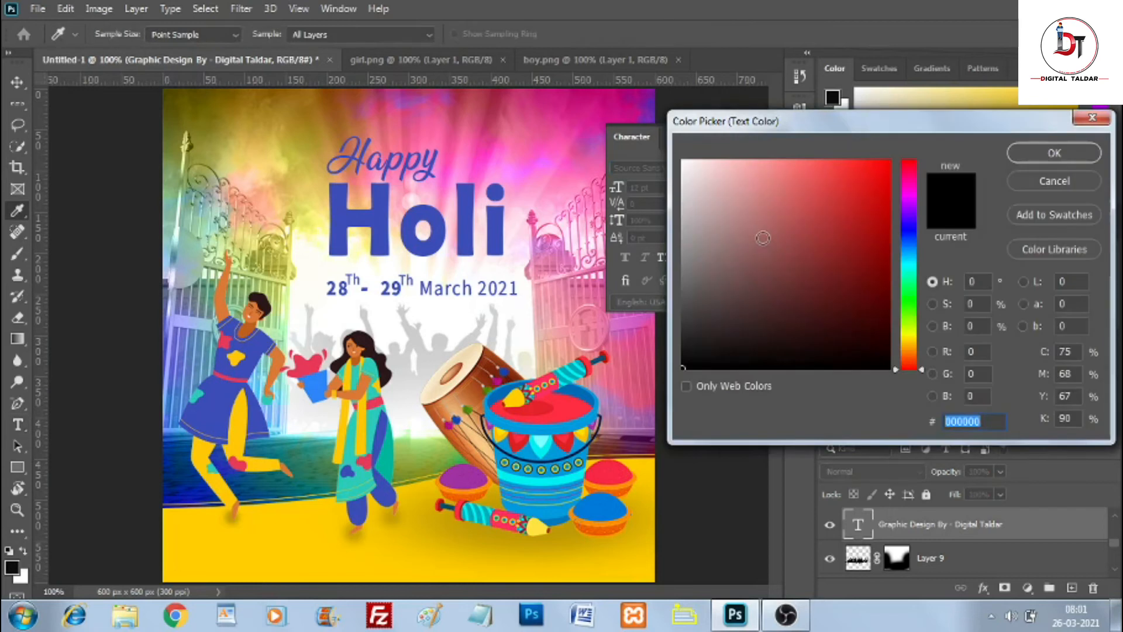
left_click(1021, 153)
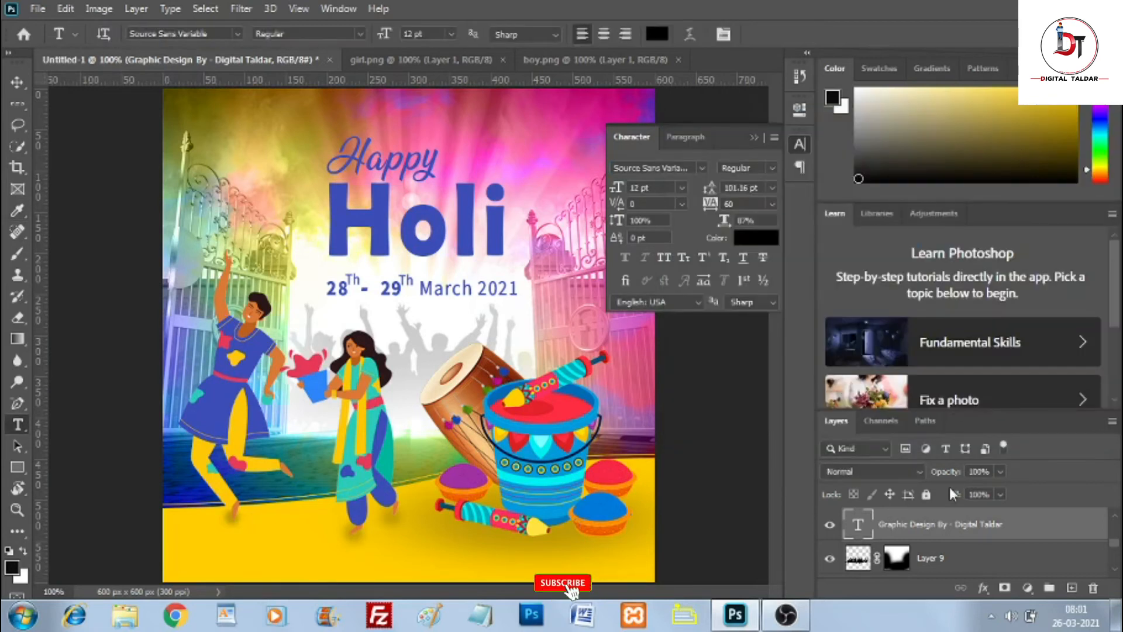
mouse_move(948, 529)
left_mouse_down()
mouse_move(950, 497)
mouse_move(950, 519)
left_mouse_up()
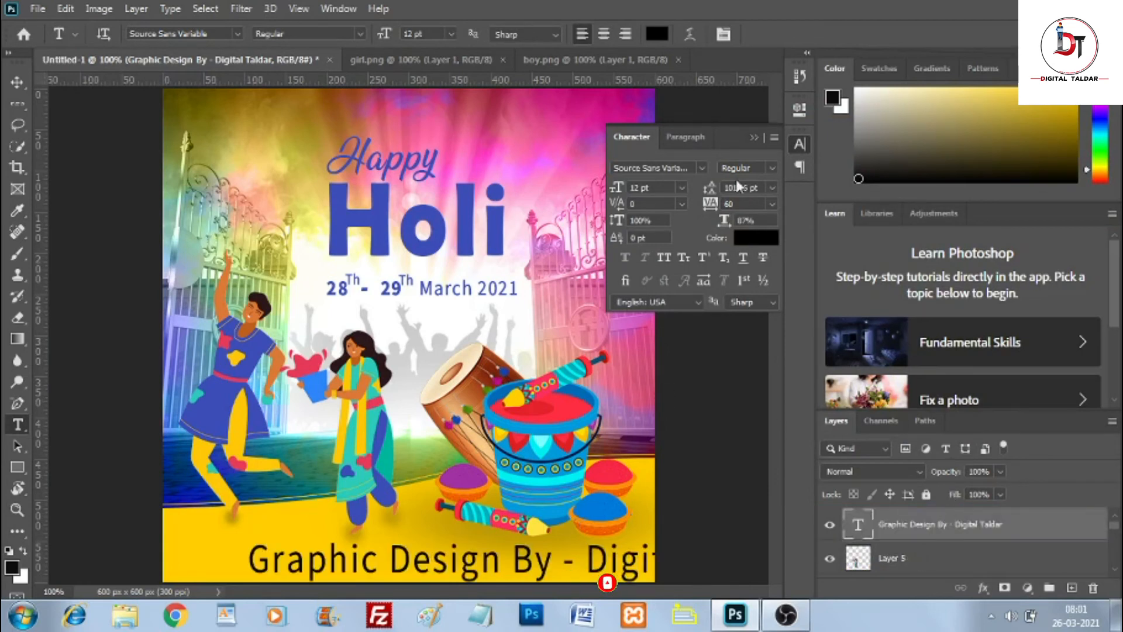
left_click(773, 170)
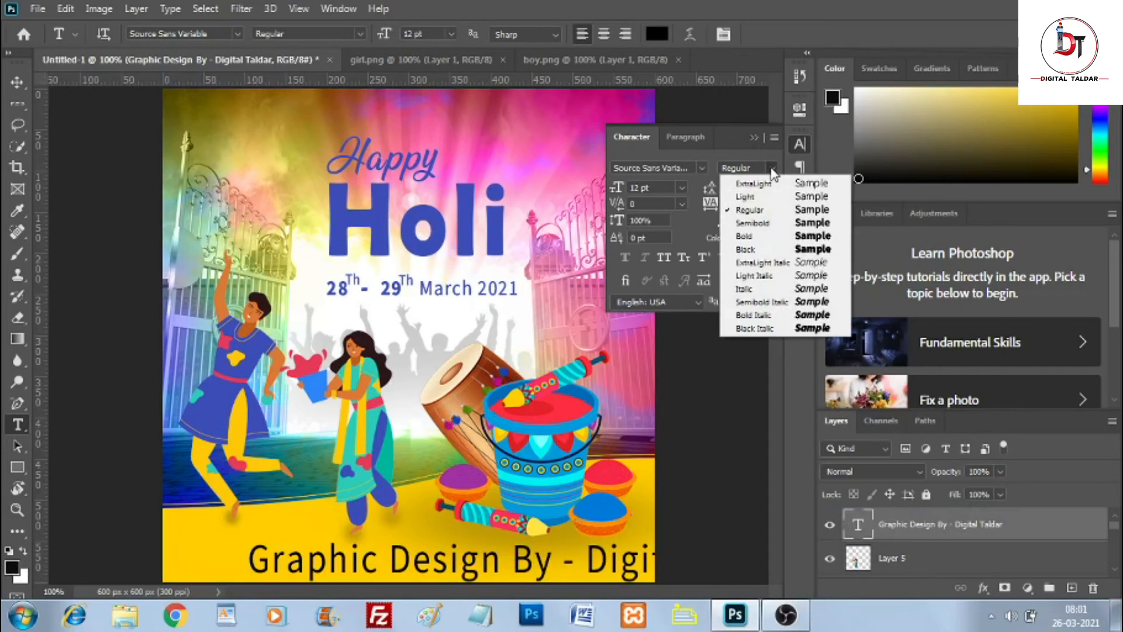
left_click(762, 228)
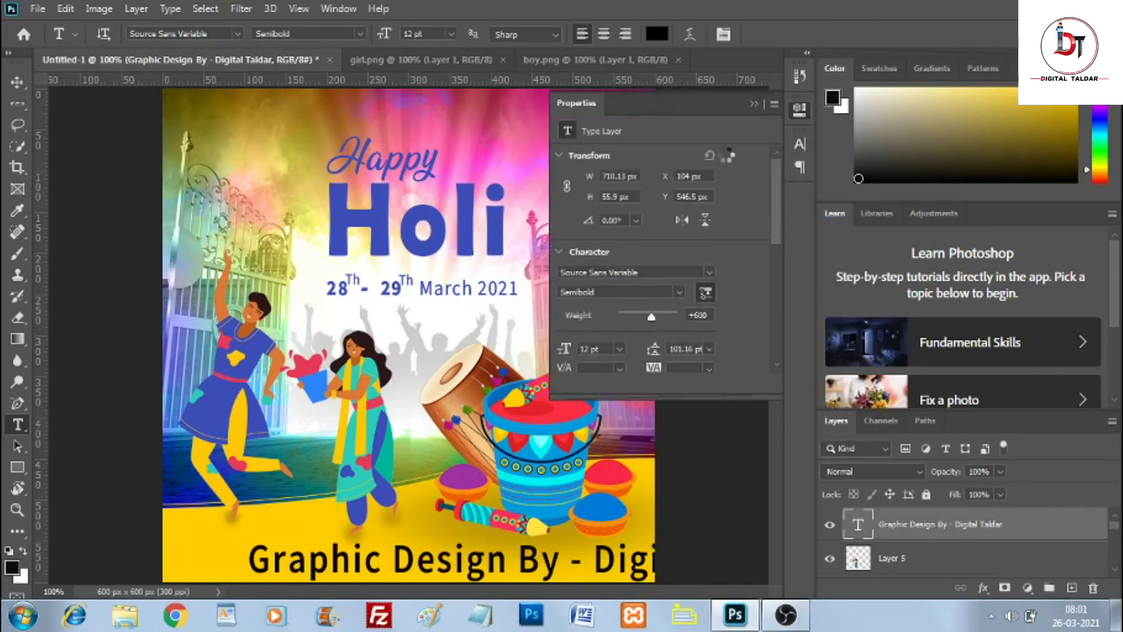
left_click(754, 107)
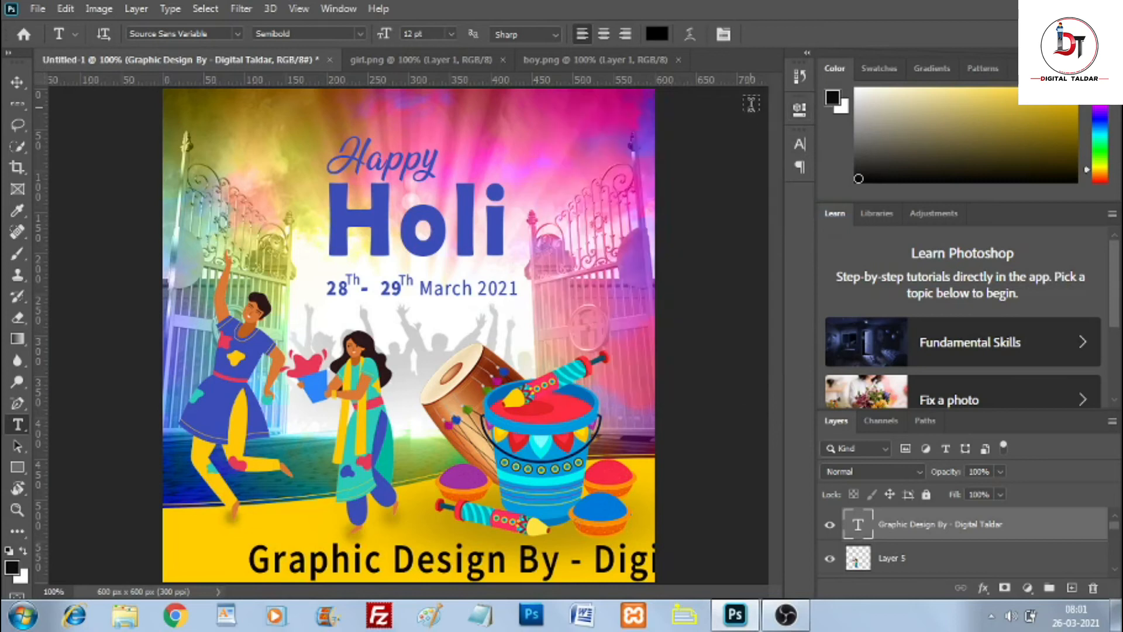
left_click(655, 366)
left_click(800, 144)
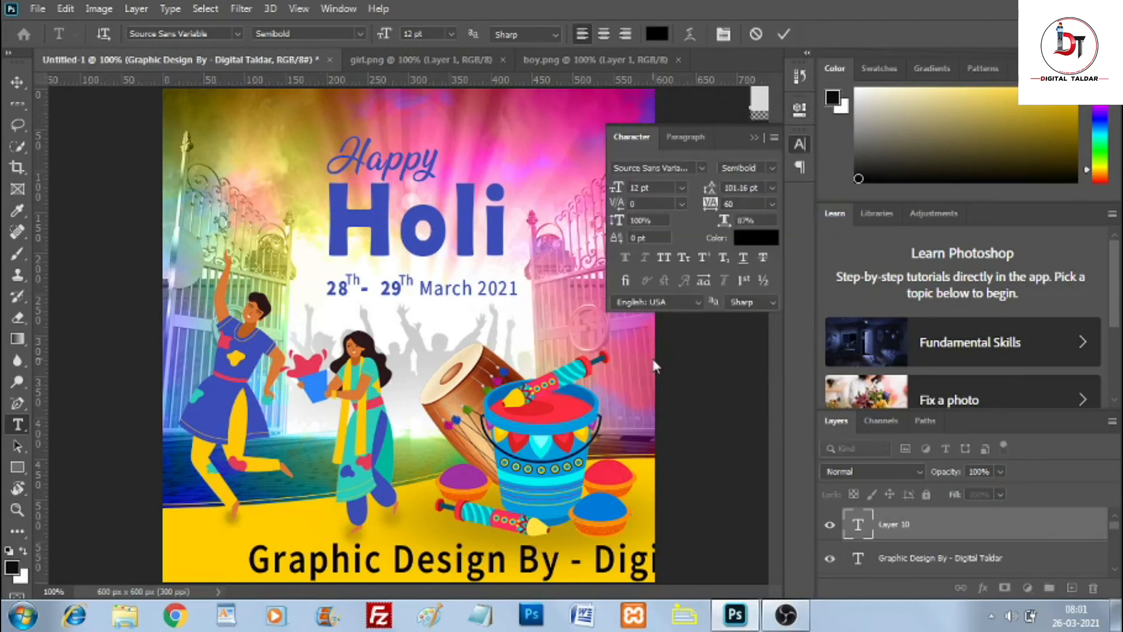
left_click(755, 137)
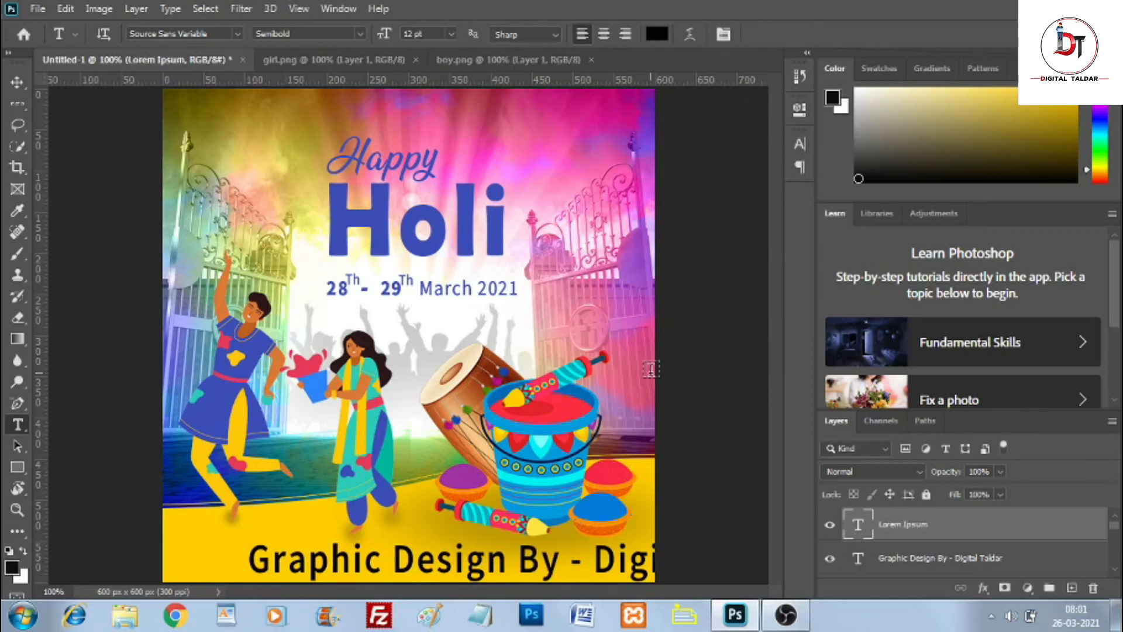
key("ctrl+t")
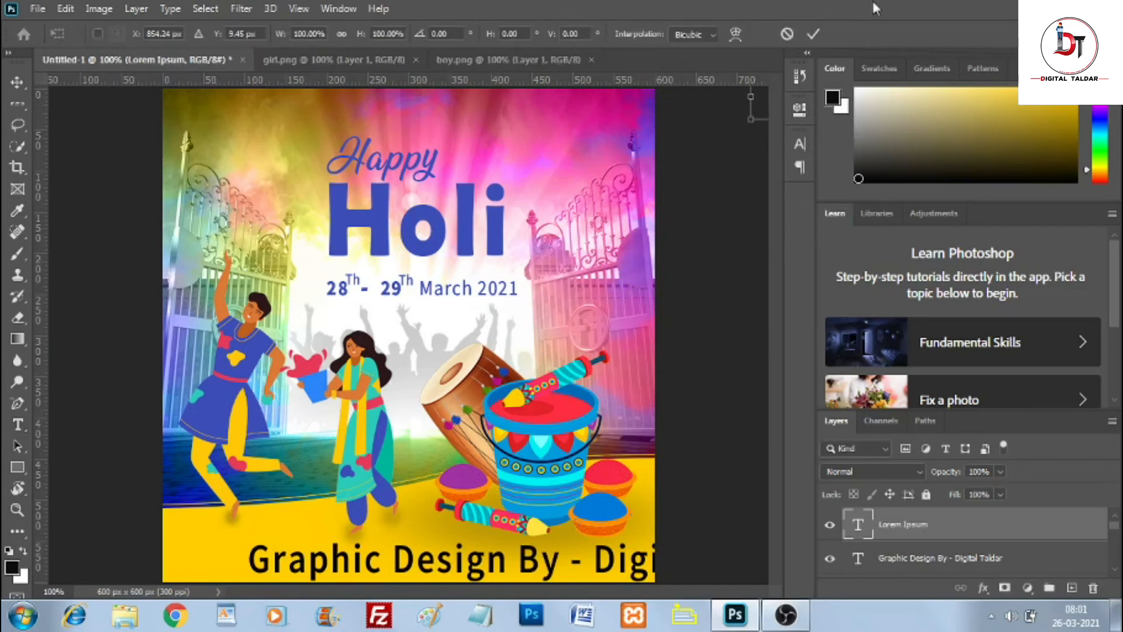
left_click(813, 34)
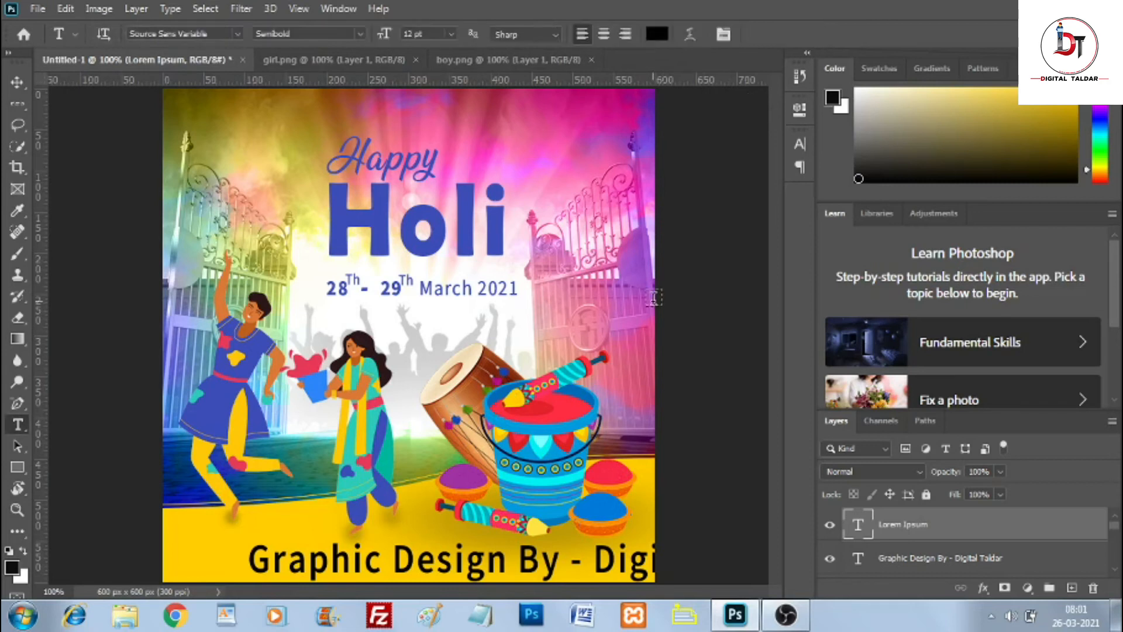
key("Escape")
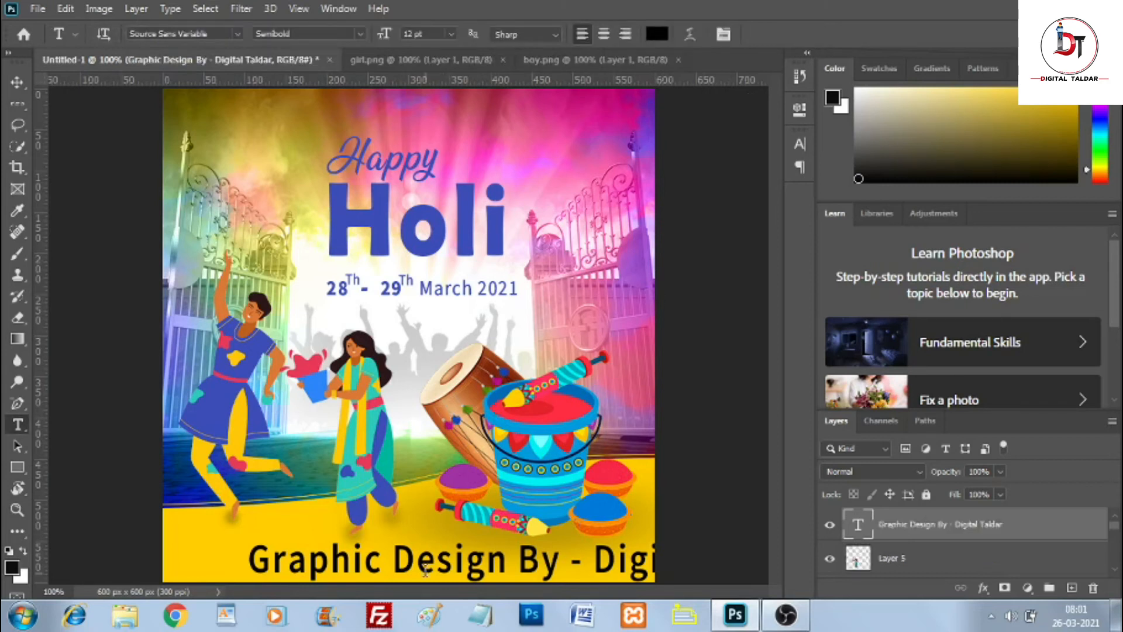
Step: Scale the credit text to 51.75% and place it on the yellow ground below the dancers and bucket
key("ctrl+t")
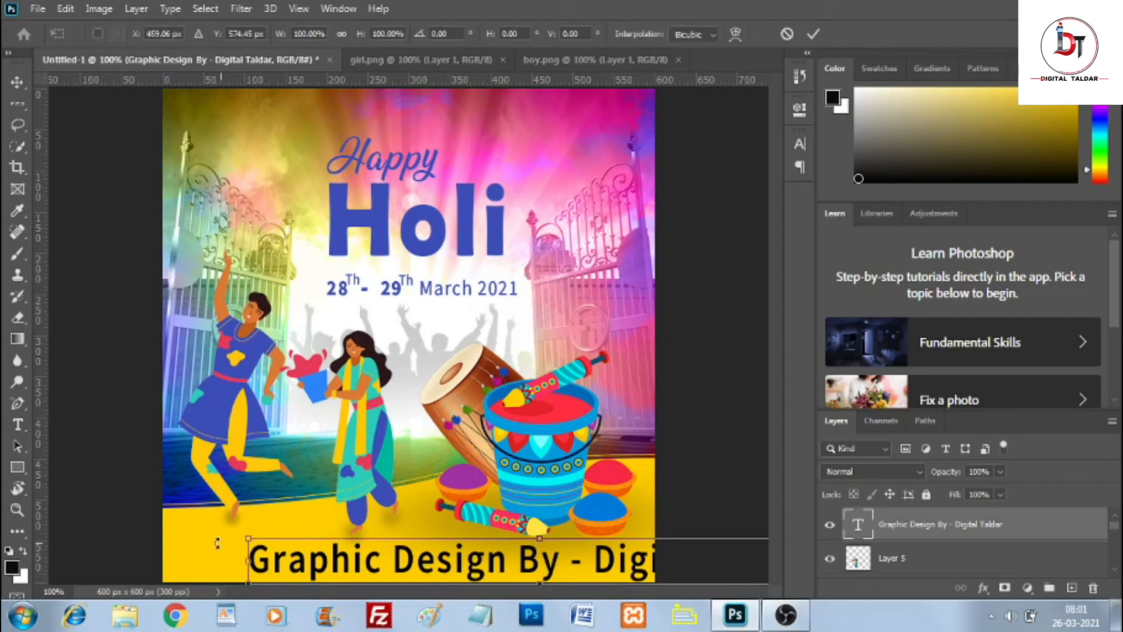
left_click_drag(246, 536, 529, 561)
left_click_drag(693, 580, 401, 554)
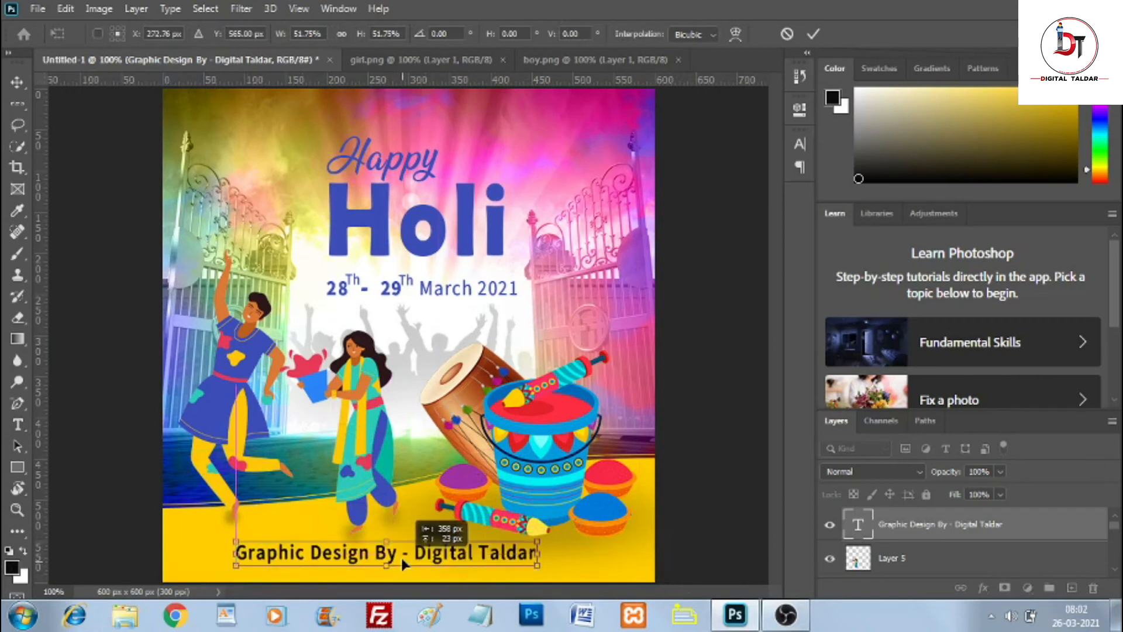
left_click(813, 34)
Step: Shrink the credit text further to 69.56% and position it at X 274.50 px, Y 565 px
key("ctrl+t")
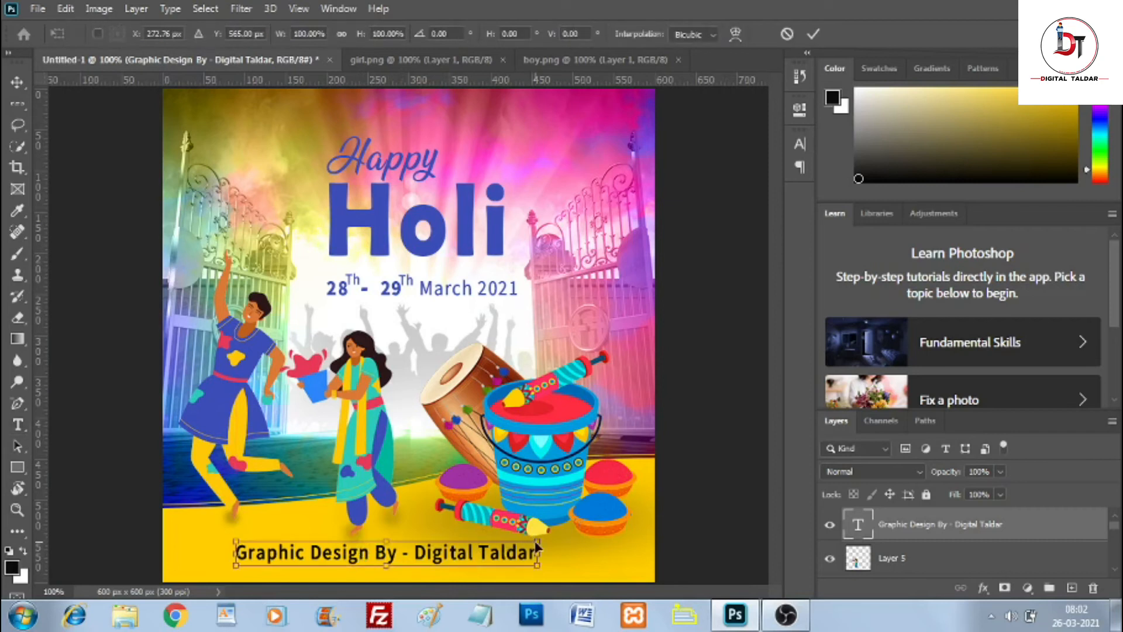
left_click_drag(537, 542, 446, 549)
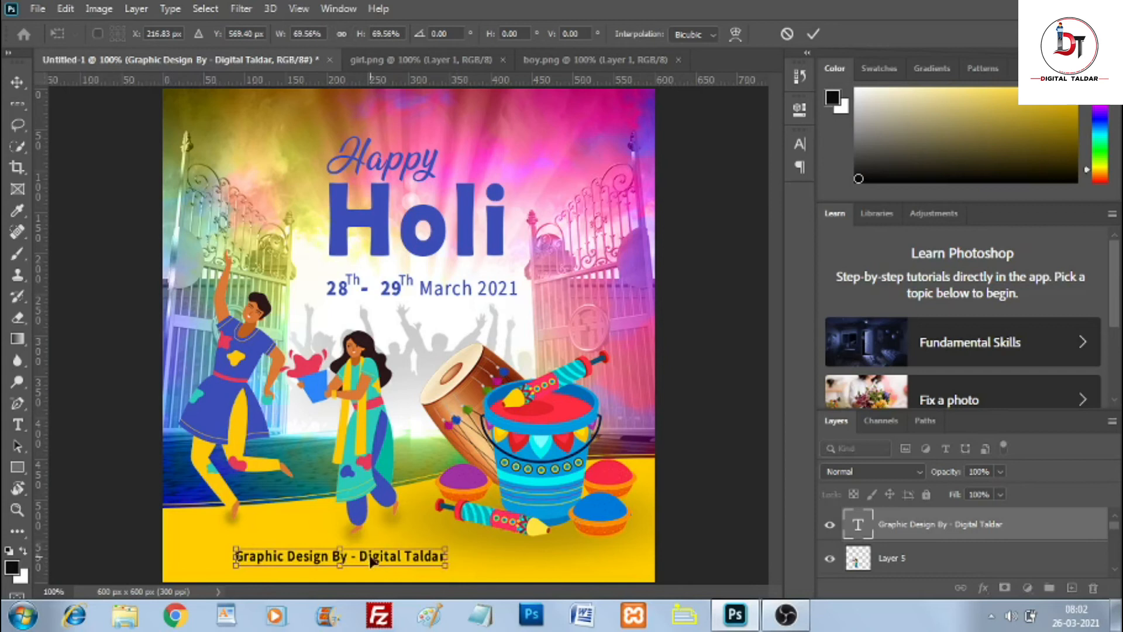
left_click_drag(372, 561, 419, 561)
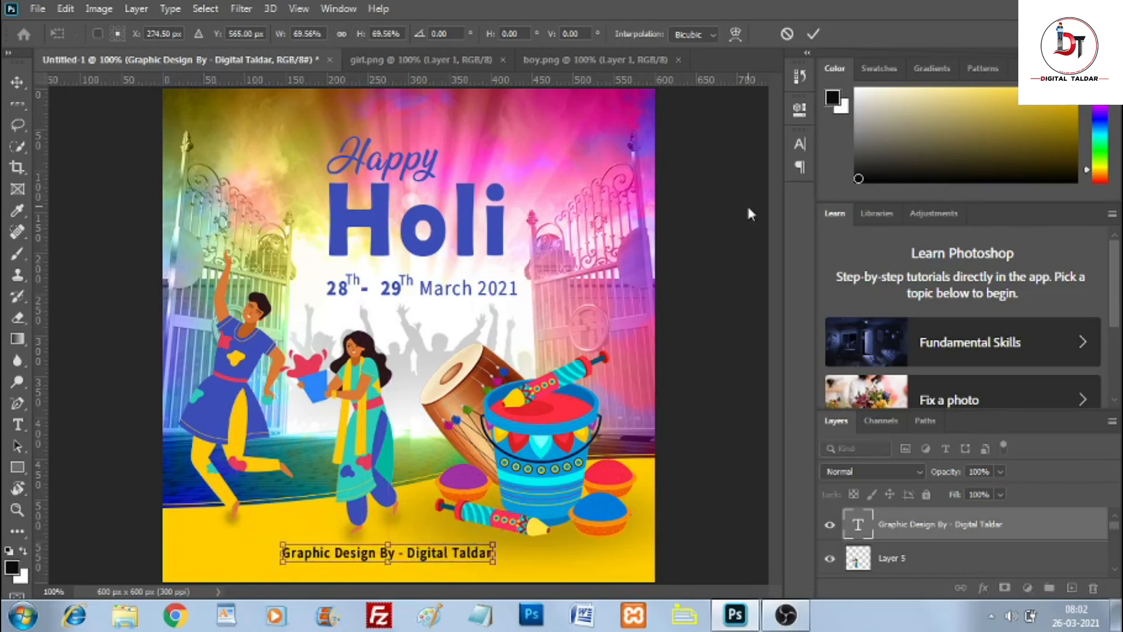
left_click(811, 35)
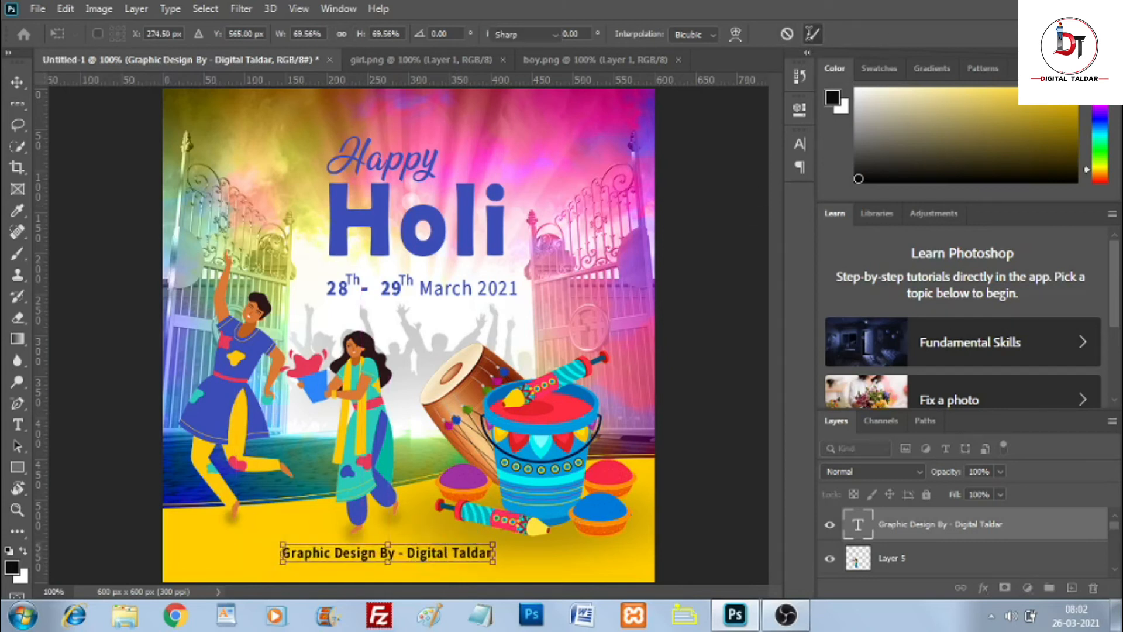
Step: Draw a black rectangle of about 283 x 38 px over the credit text and round its corners by 15 px
left_click(21, 466)
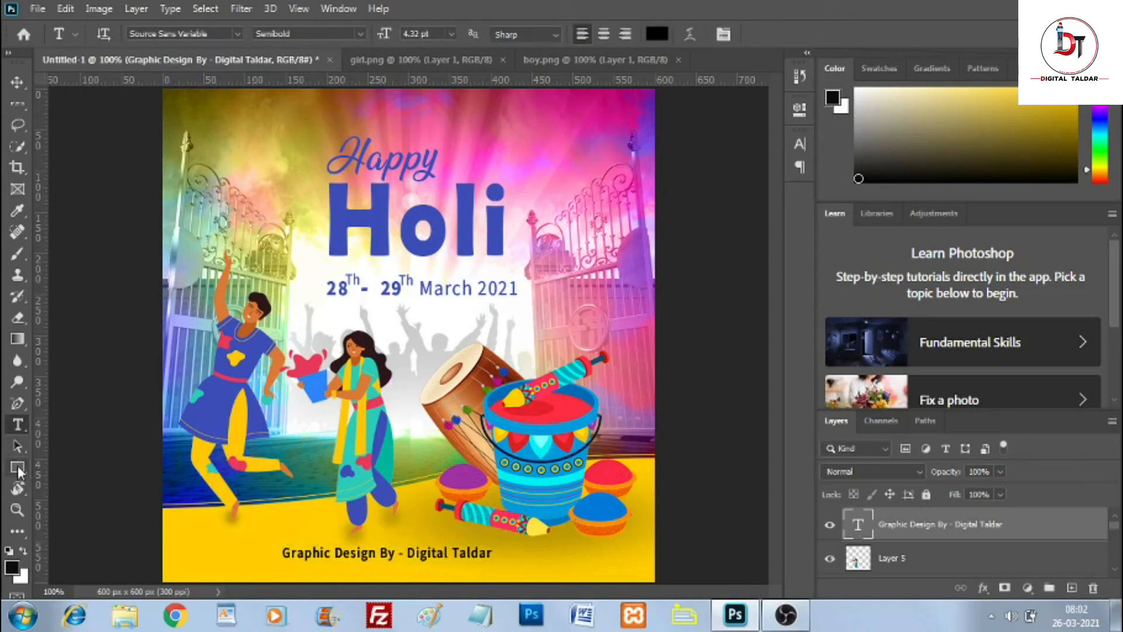
left_click_drag(277, 542, 508, 572)
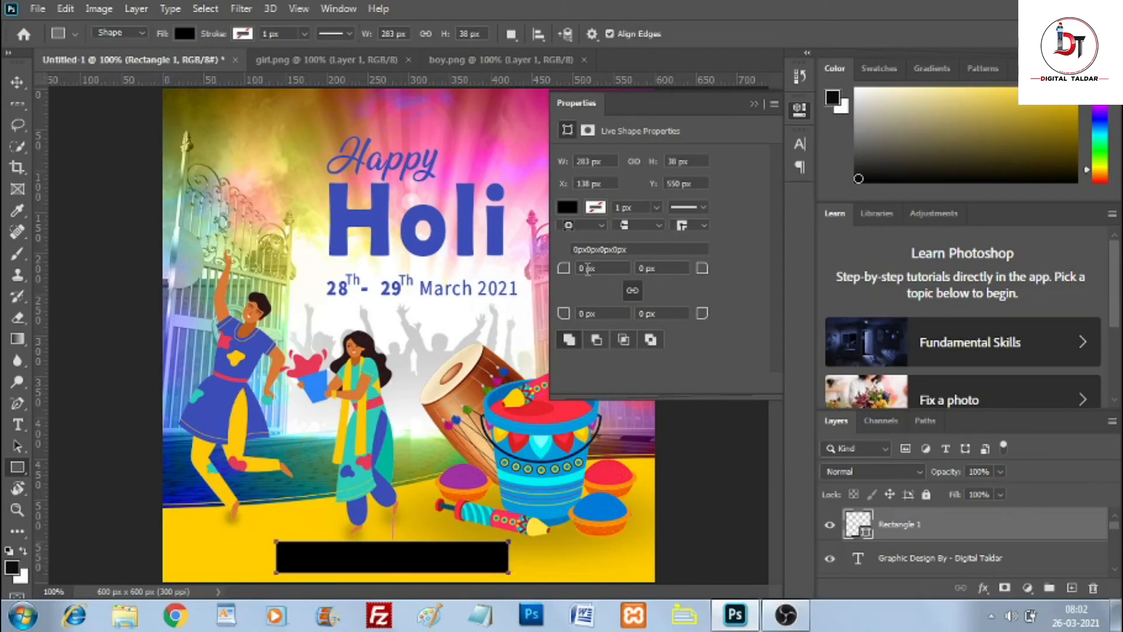
key("BackSpace")
key("Return")
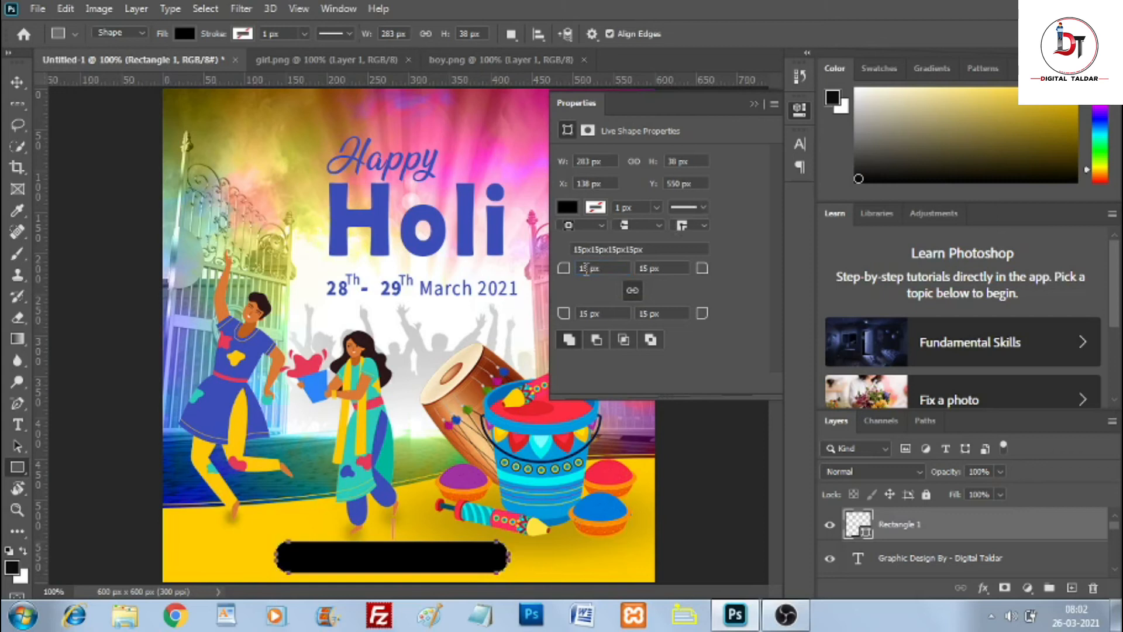
left_click(755, 104)
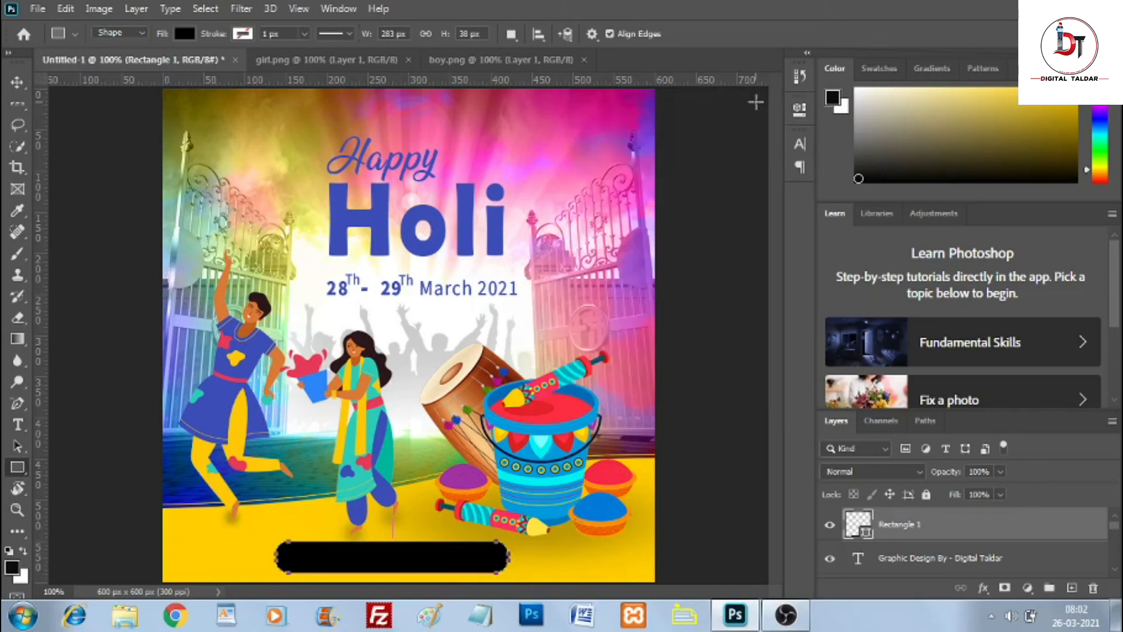
Step: Move the credit text layer above the black rectangle and recolour the text with yellow #e3b702 sampled from the ground
left_click_drag(919, 561, 922, 522)
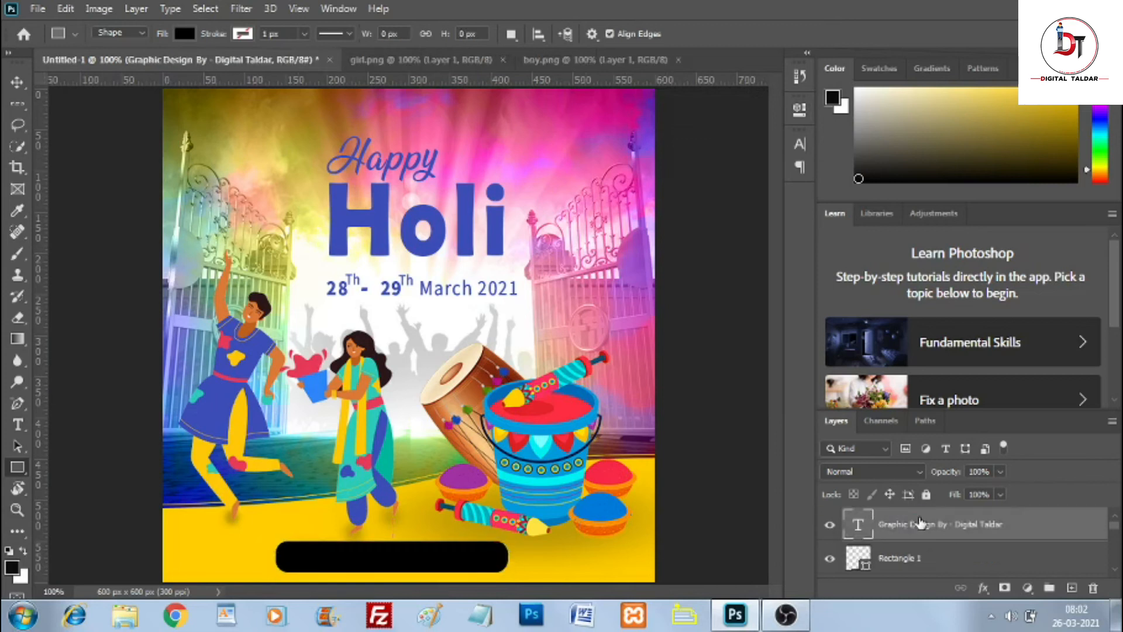
left_click(799, 143)
left_click(772, 237)
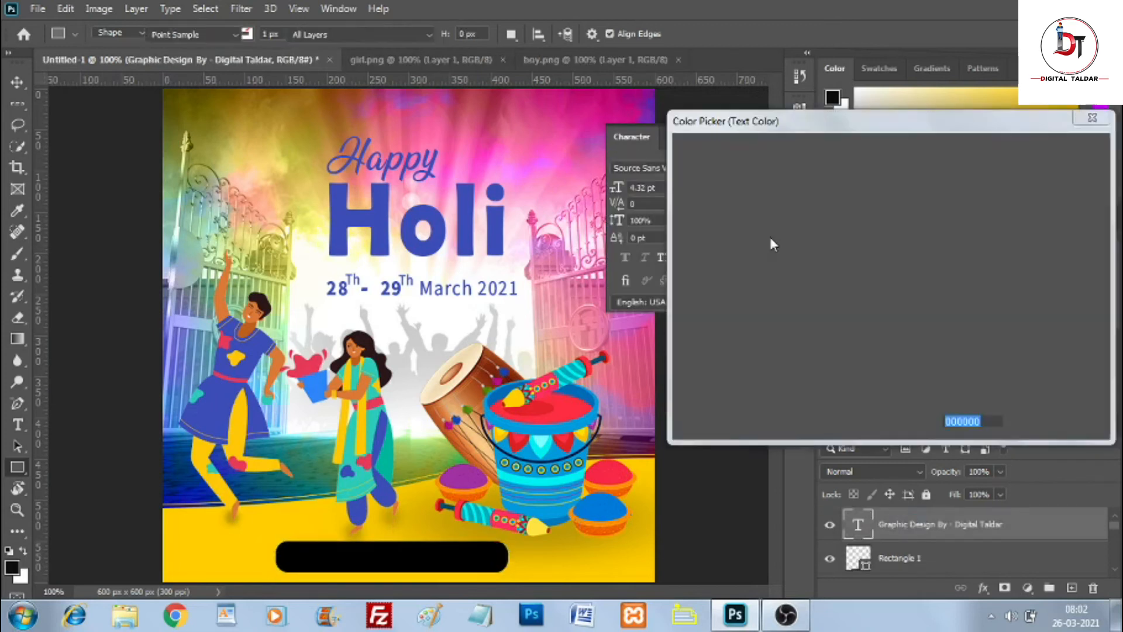
left_click(602, 549)
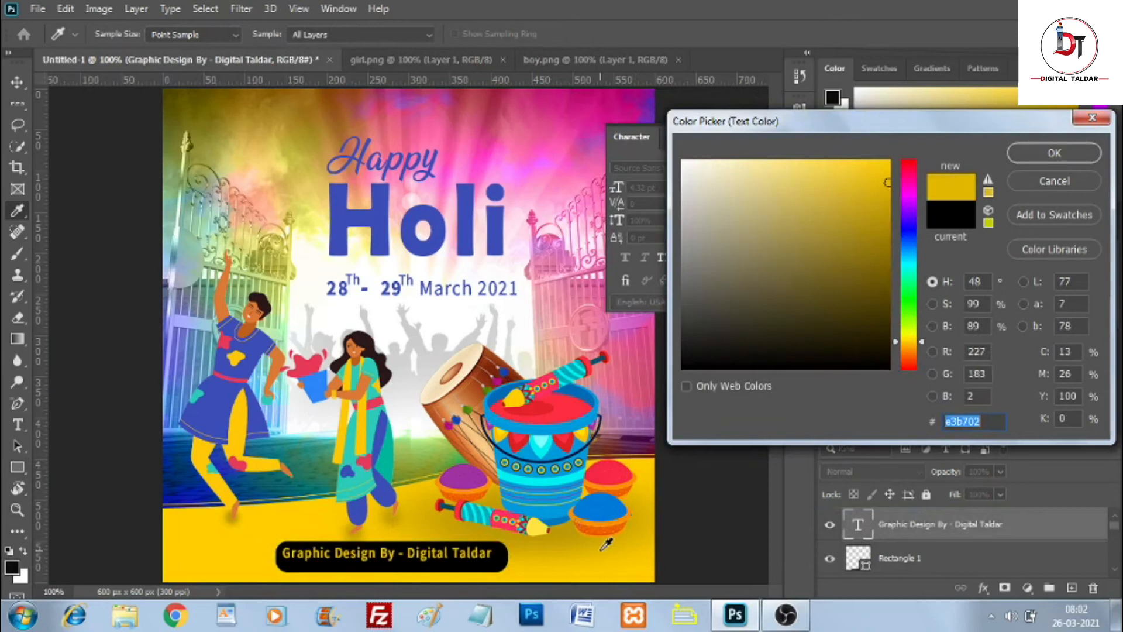
left_click(1047, 155)
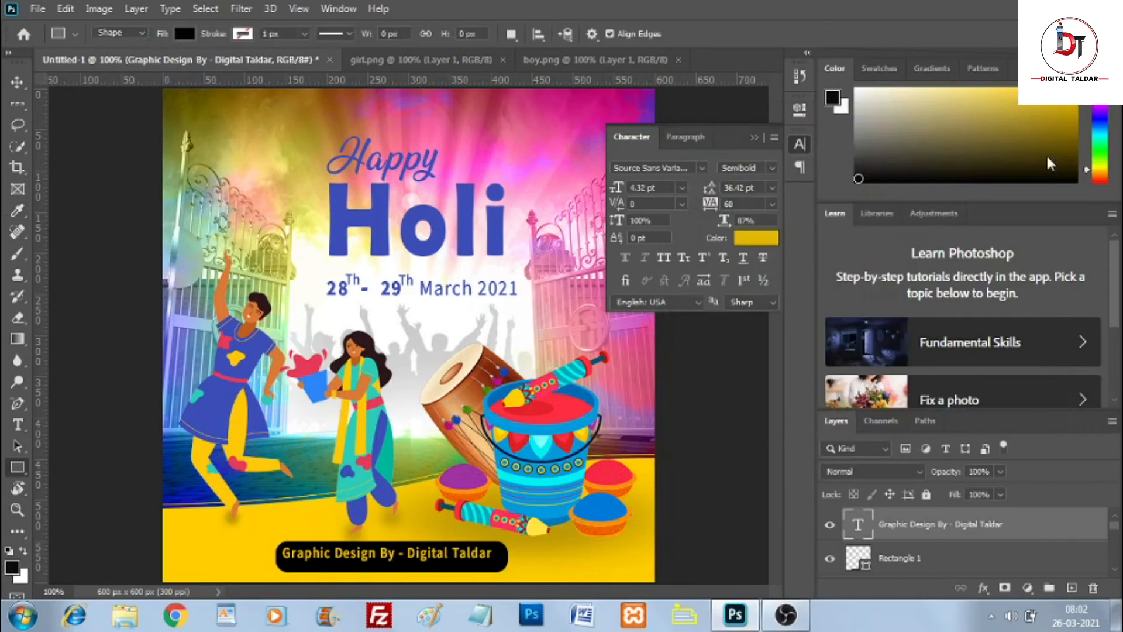
left_click(752, 138)
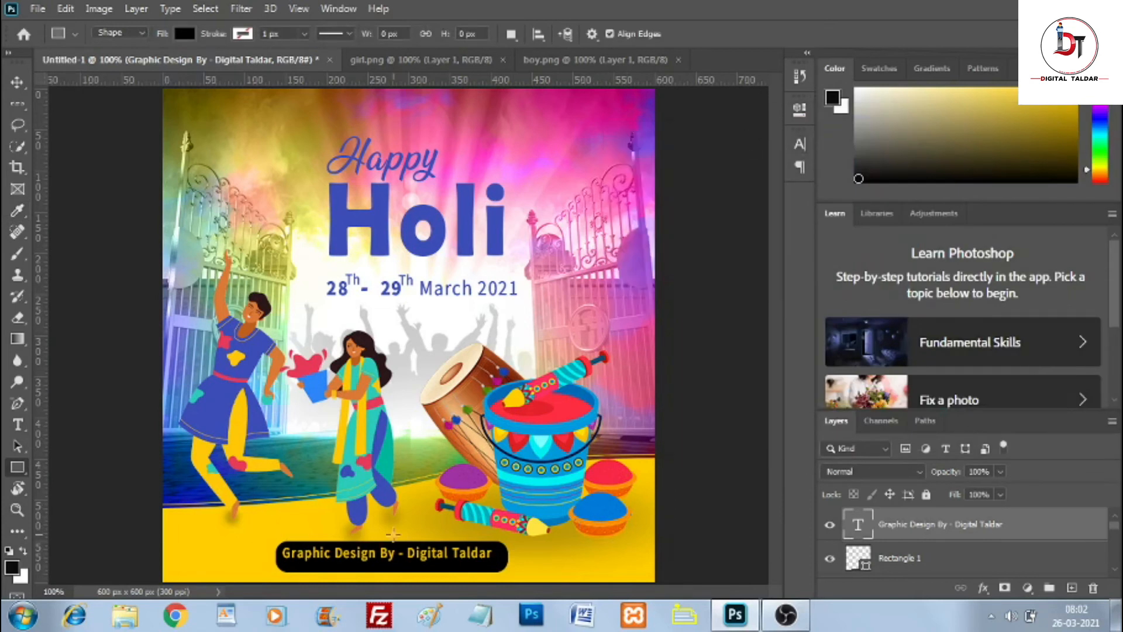
left_click(17, 82)
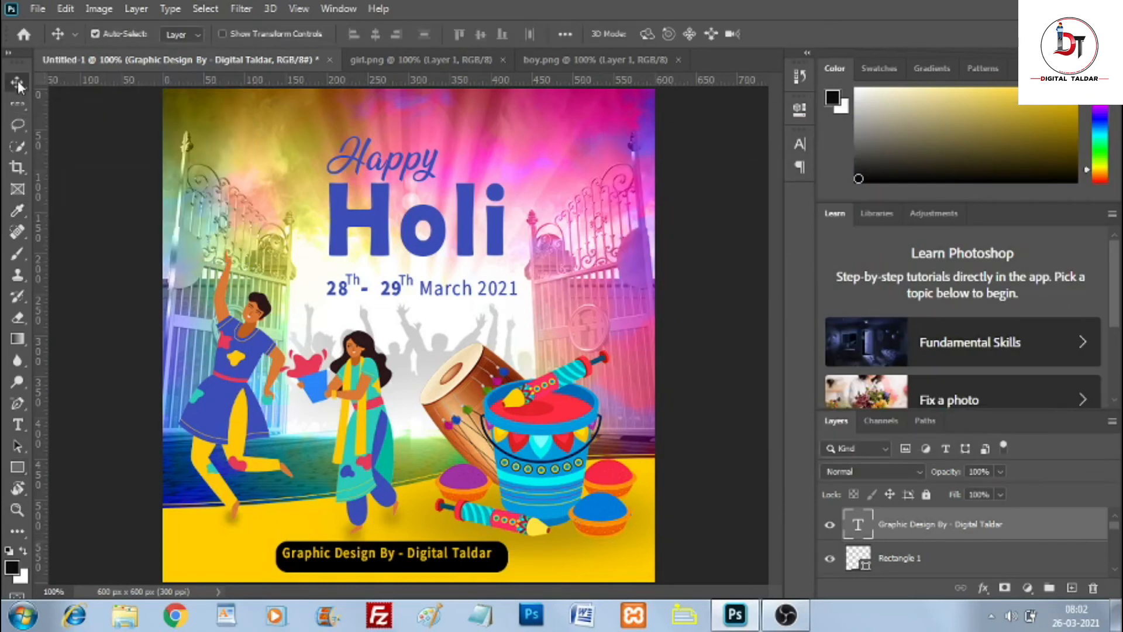
Step: Nudge the credit text to X 280.50 px, Y 569 px so it sits centred on the rounded bar
key("ctrl+t")
key("Right")
key("Right")
key("Right")
key("Down")
key("Down")
key("Down")
key("Right")
key("Right")
key("Right")
key("Down")
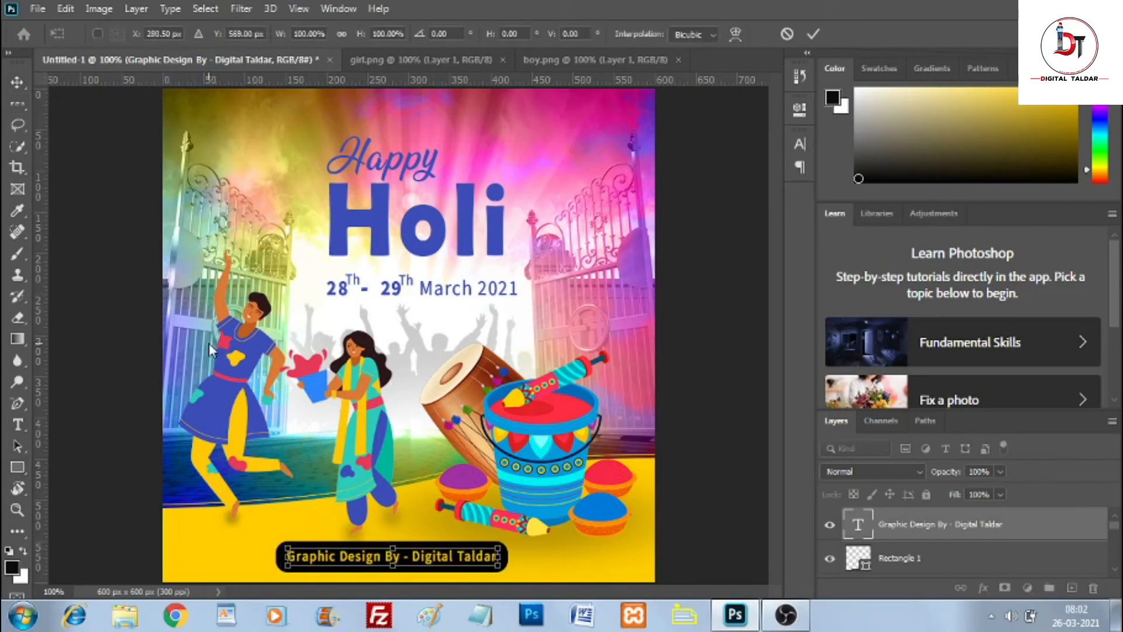
key("Return")
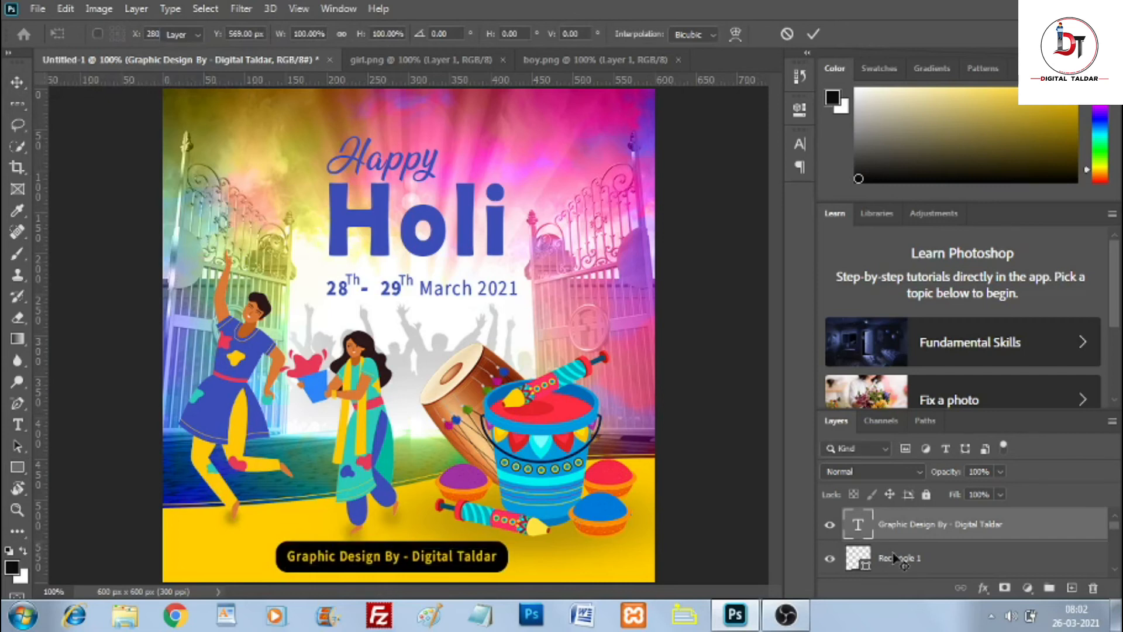
Step: Recolour the rounded bar behind the credit text with blue #3d4eb8 sampled from the Holi title
left_click(892, 558)
double_click(867, 573)
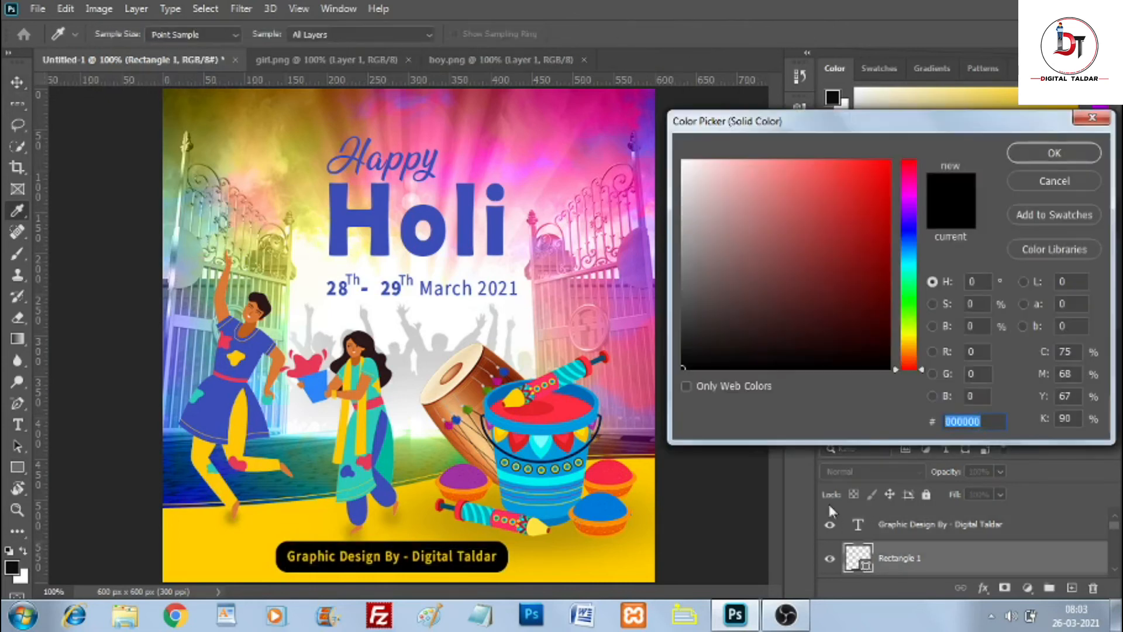
left_click(499, 228)
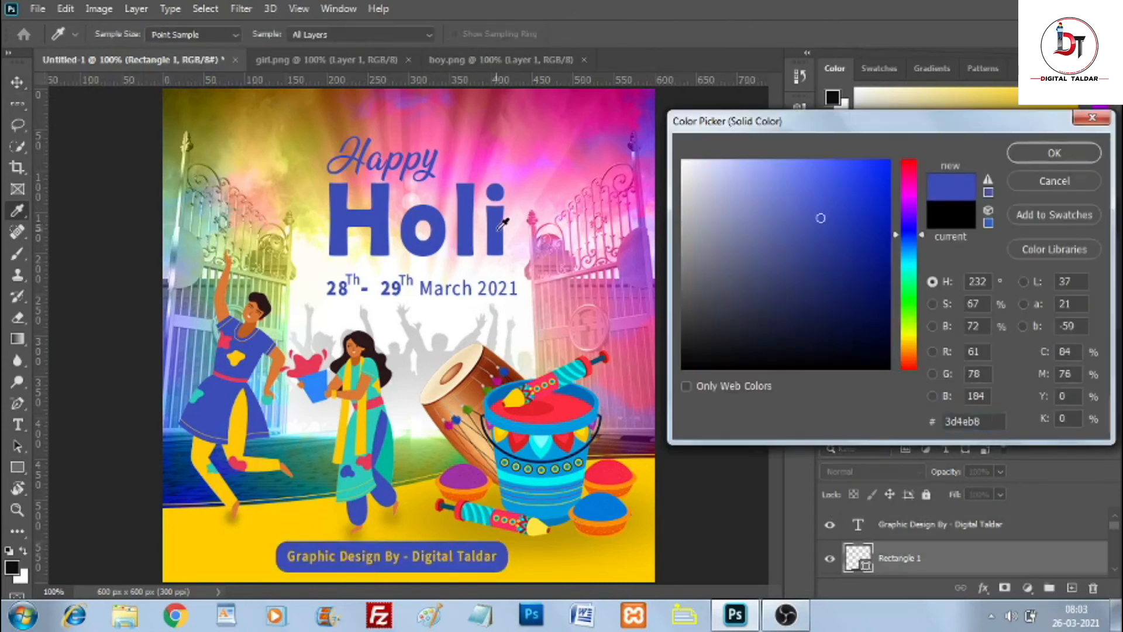
left_click(1051, 153)
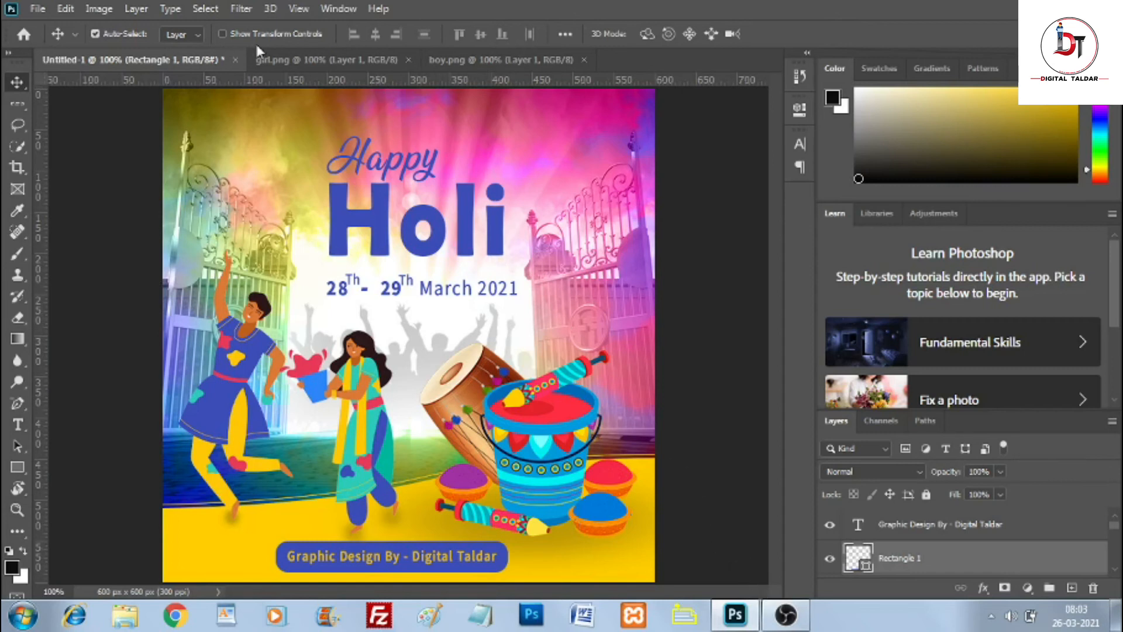
Step: Close the girl.png and boy.png documents, leaving only the banner open
left_click(295, 61)
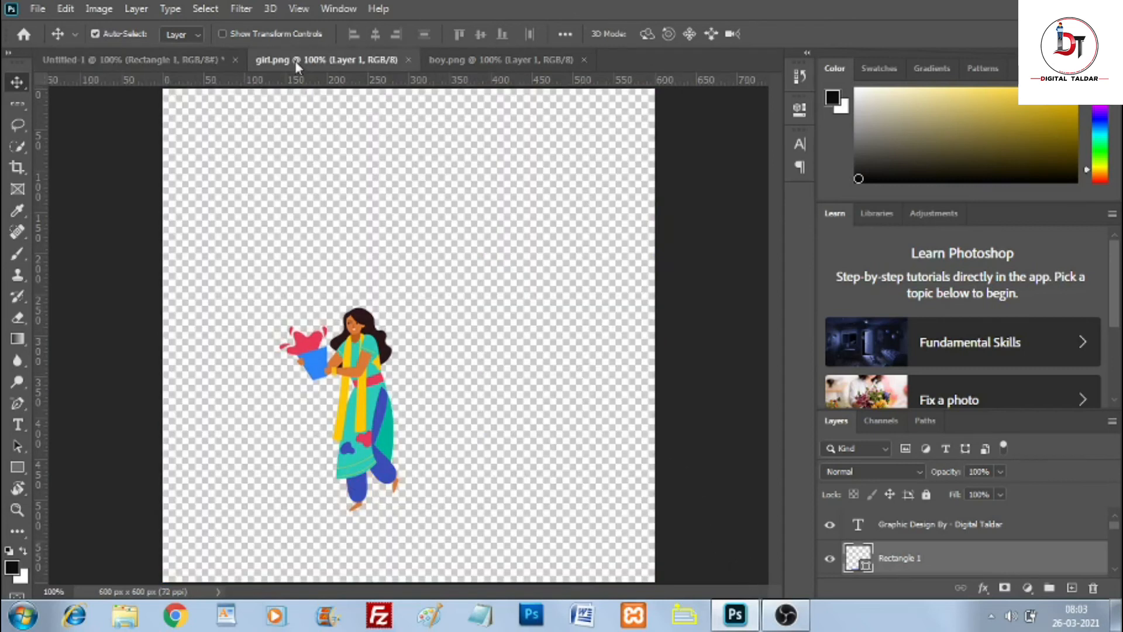
left_click(410, 60)
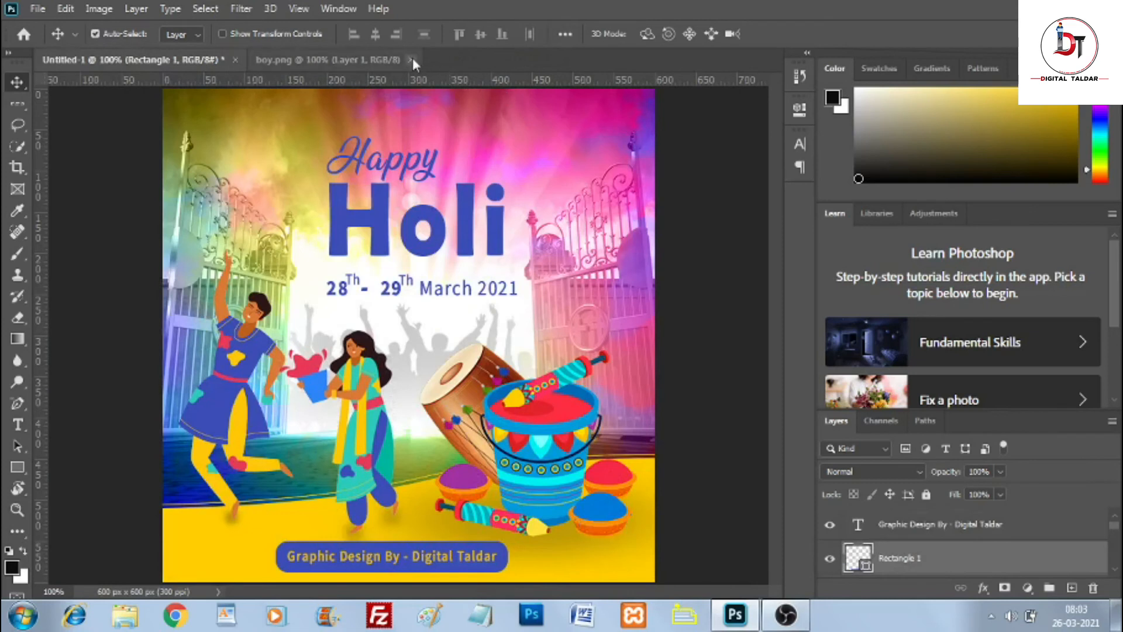
left_click(412, 60)
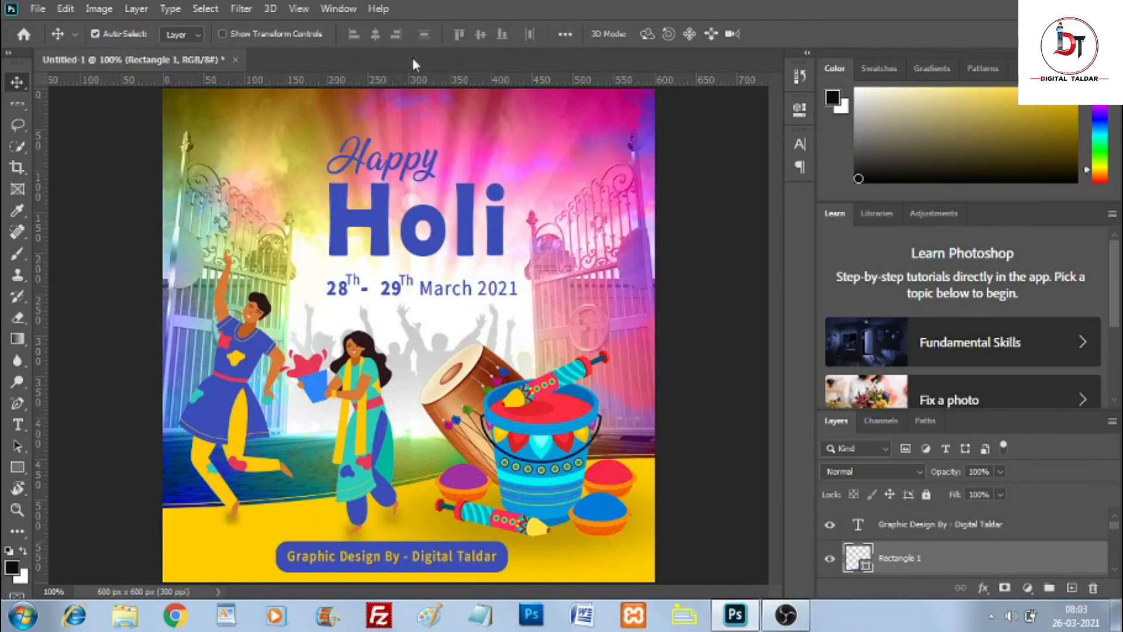
Step: Open the water-gun (1) image from the holi folder
left_click(38, 9)
left_click(51, 43)
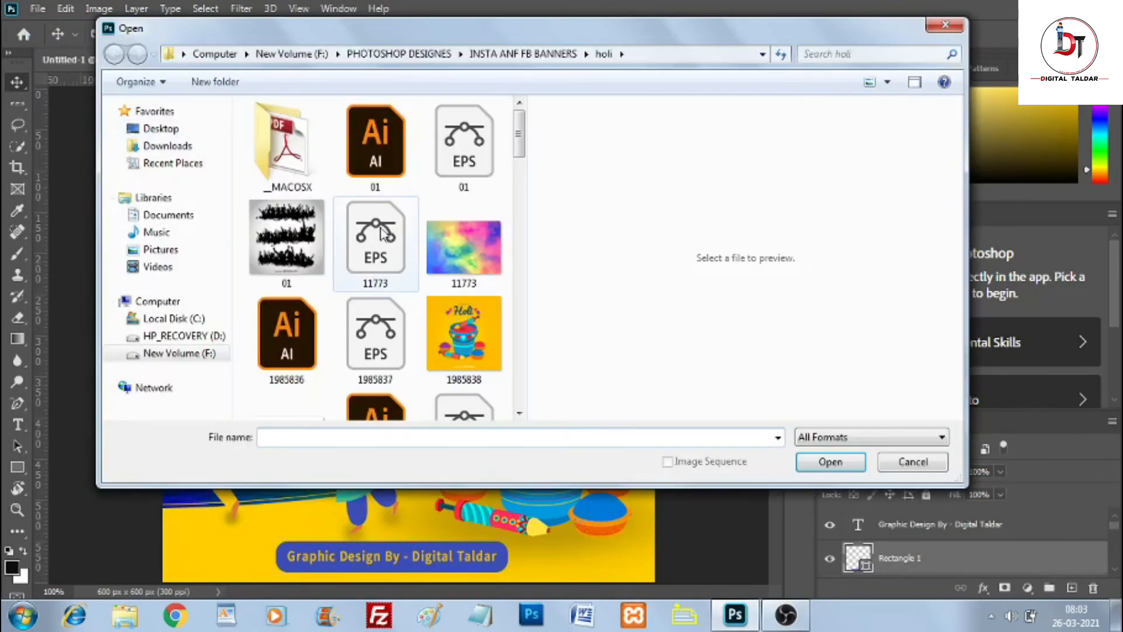
left_click_drag(519, 133, 520, 341)
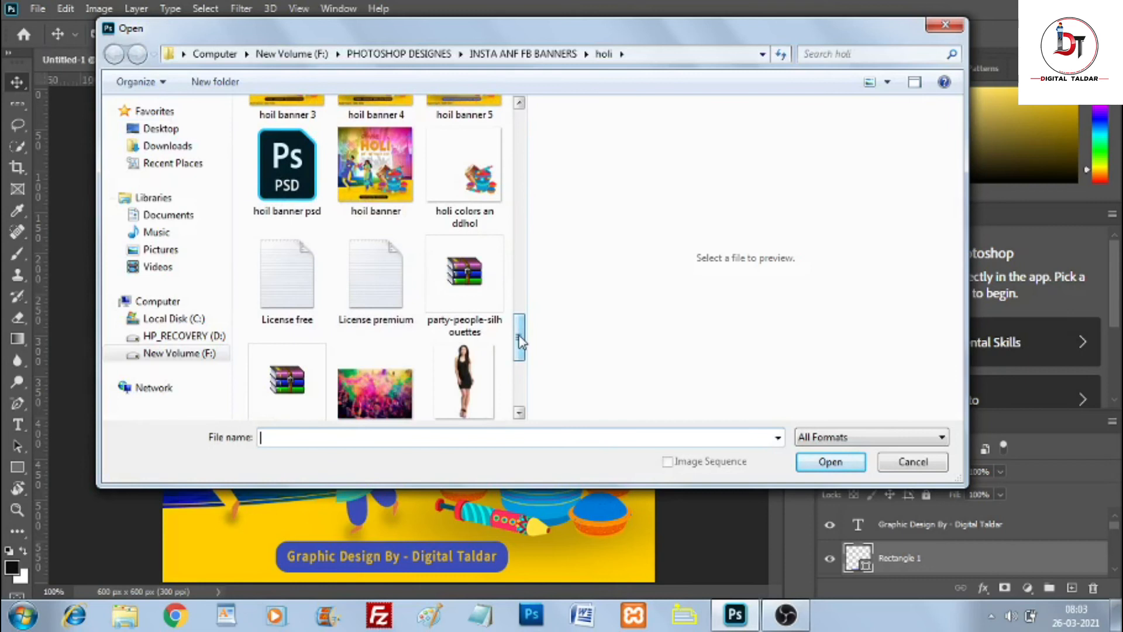
scroll(288, 360, "down", 5)
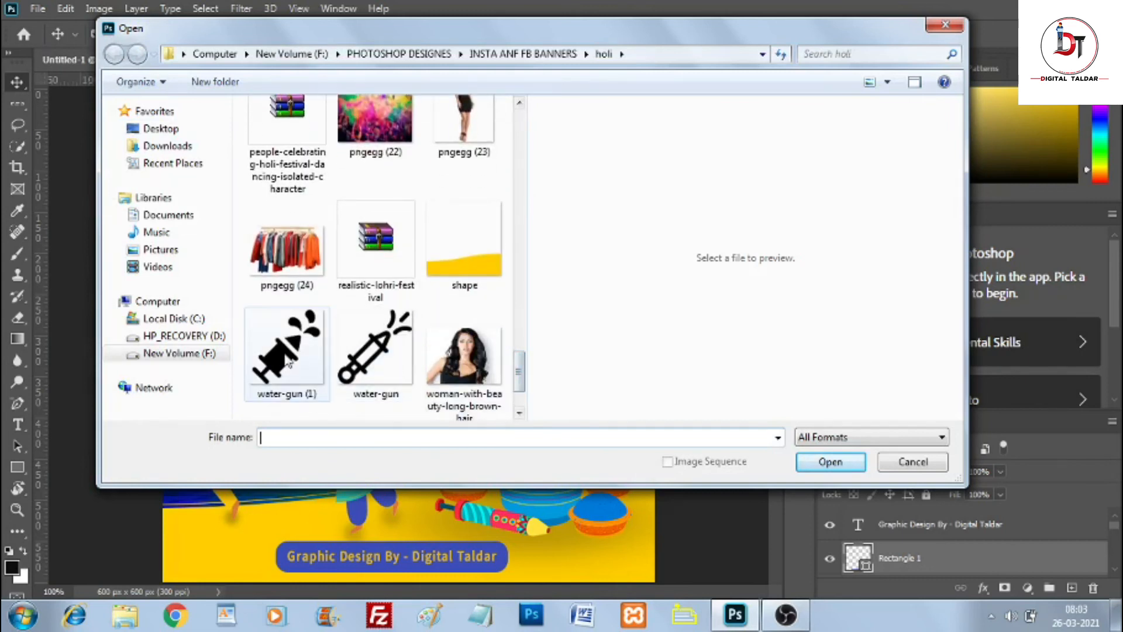
left_click(286, 358)
left_click(826, 462)
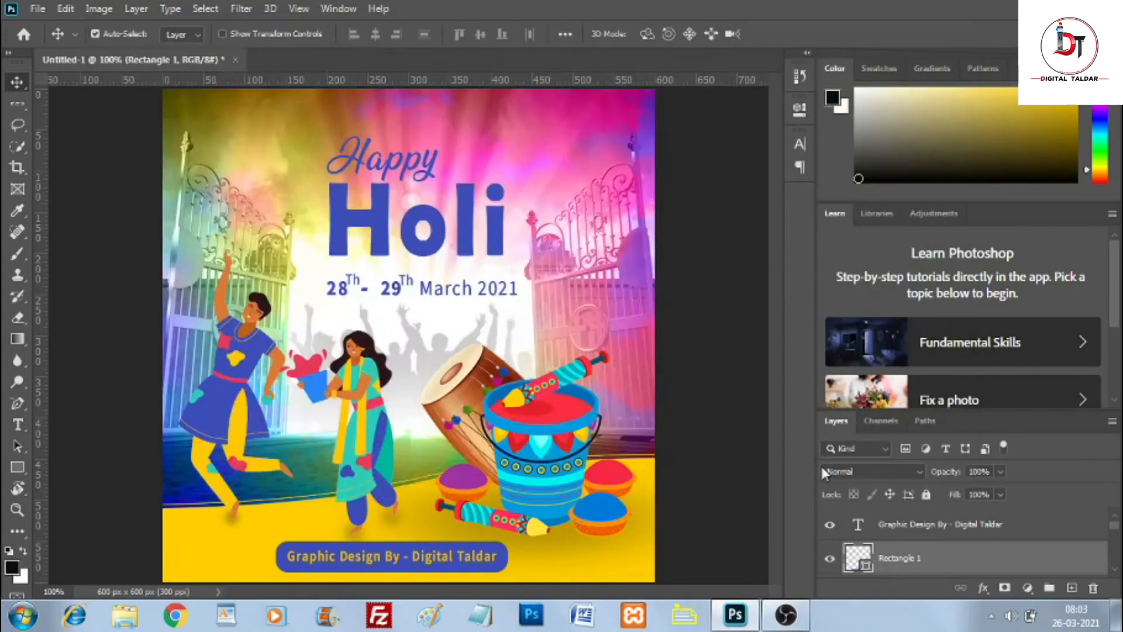
Step: Copy the black water gun artwork into the banner and return to the banner document
left_click_drag(392, 64, 440, 107)
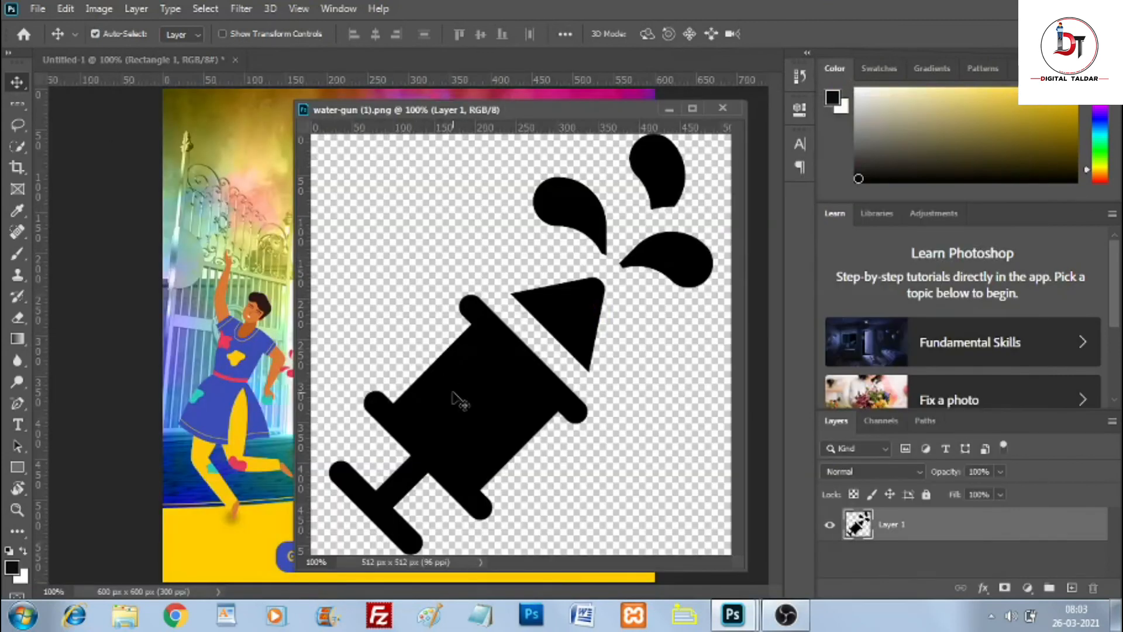
left_click_drag(459, 401, 277, 420)
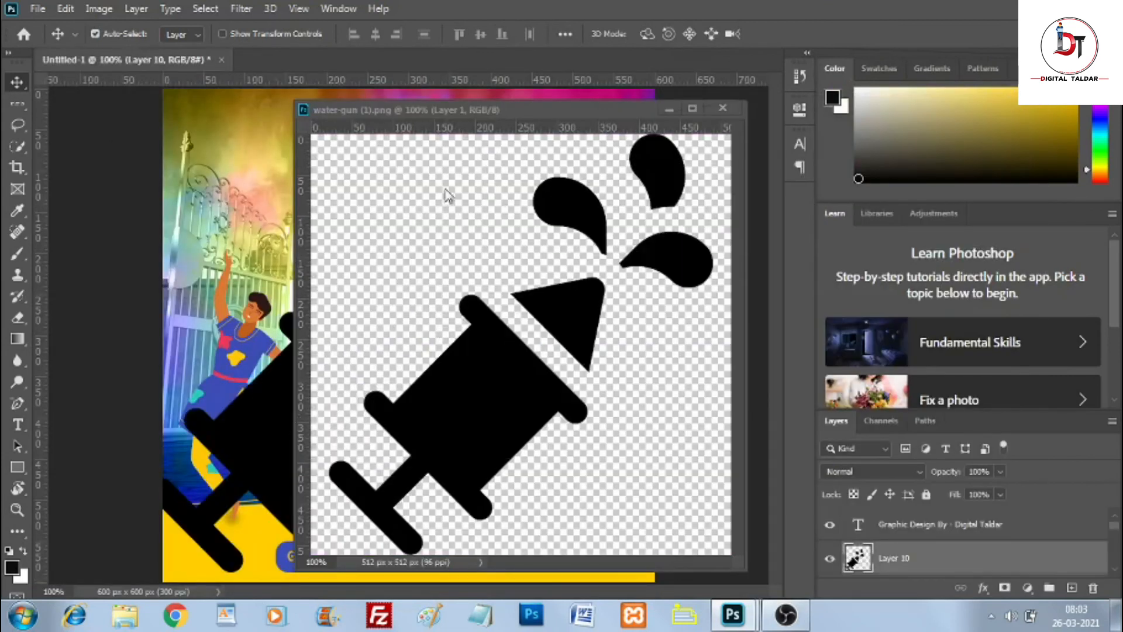
left_click_drag(517, 110, 528, 61)
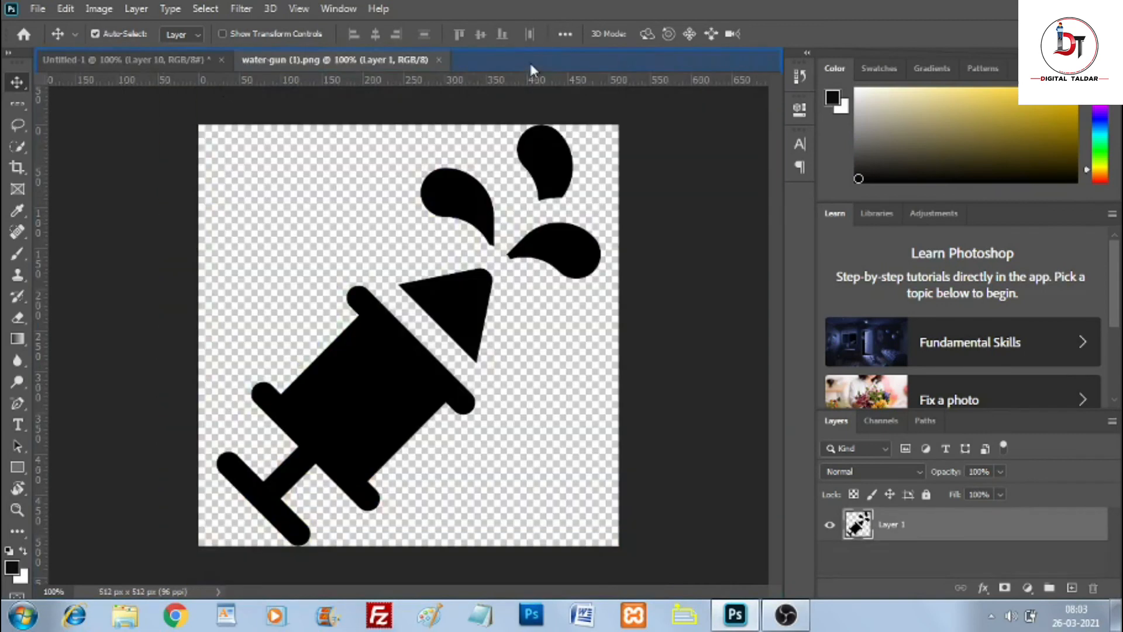
left_click(168, 61)
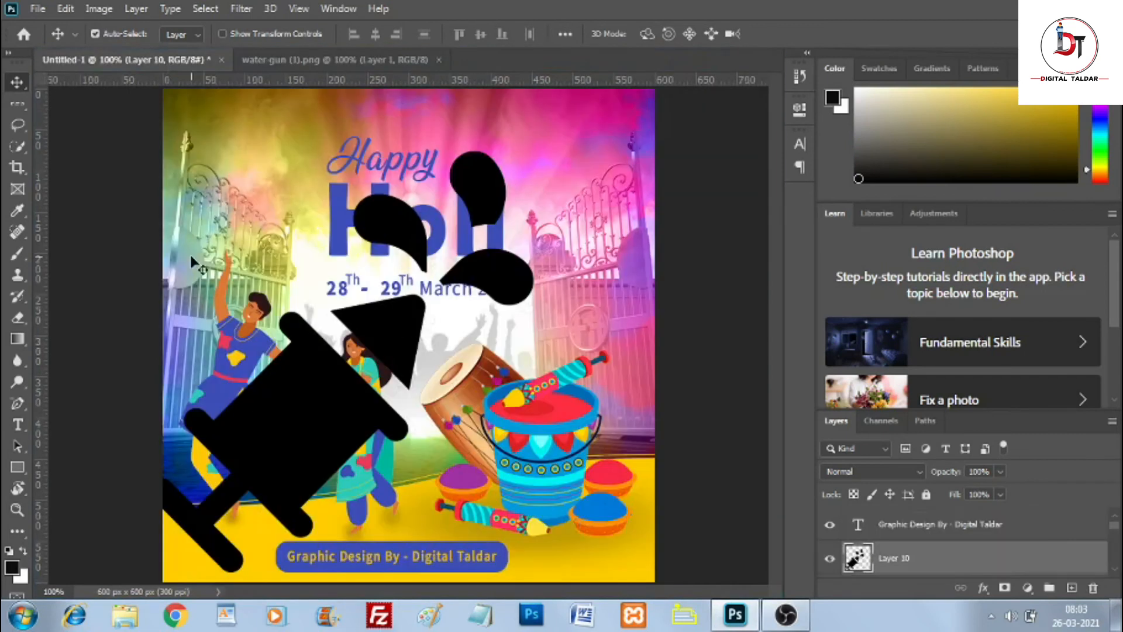
Step: Scale the water gun to 12.50%, rotate it -47.63° and place it over the i of Holi at about X 404.49 px, Y 142.62 px
key("ctrl+t")
left_click_drag(585, 137, 399, 151)
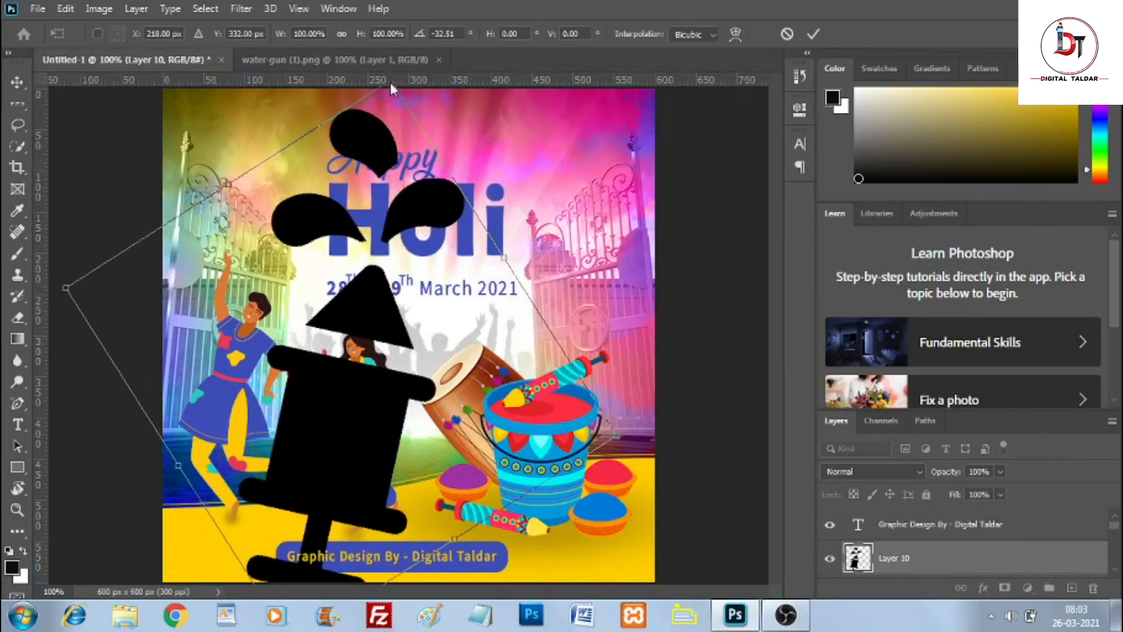
left_click_drag(69, 288, 463, 316)
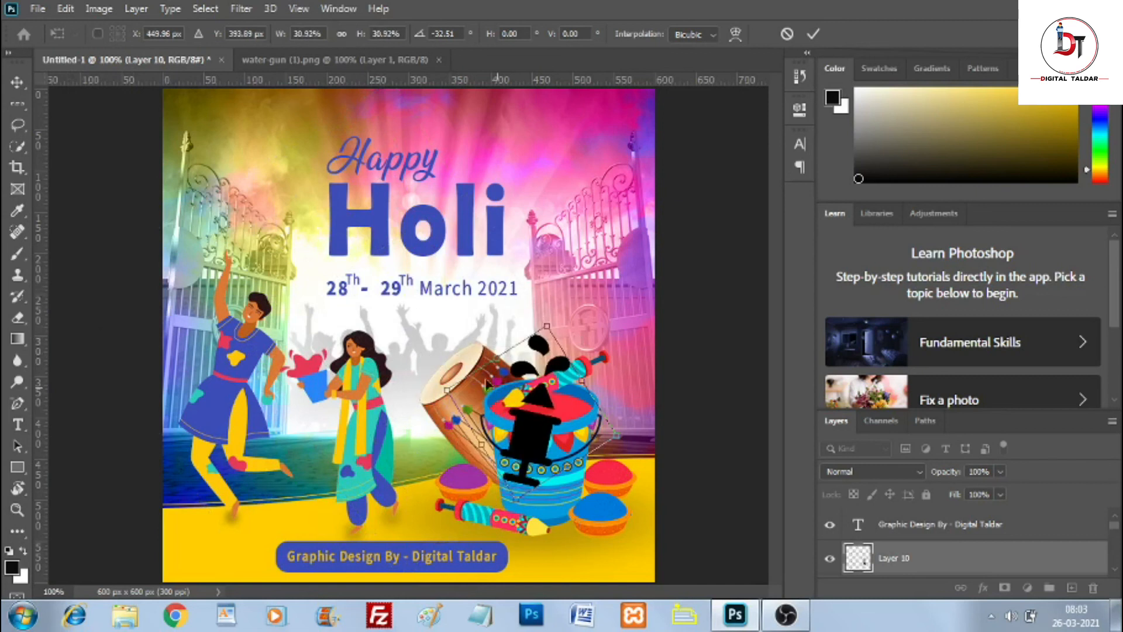
left_click_drag(540, 417, 509, 269)
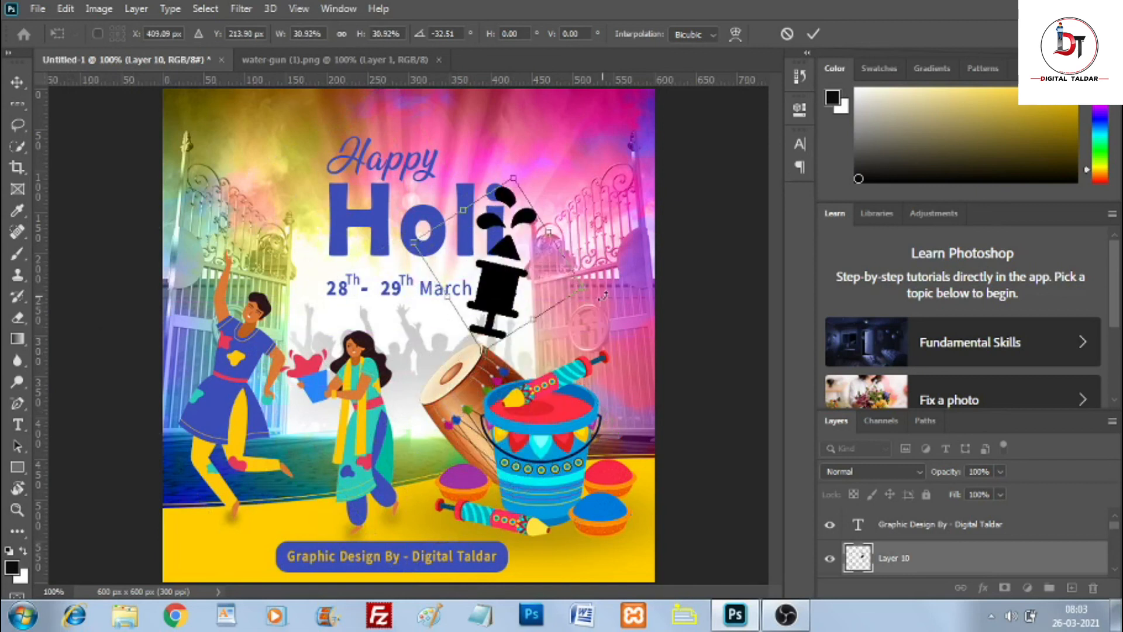
left_click_drag(586, 287, 480, 264)
left_click_drag(477, 200, 462, 202)
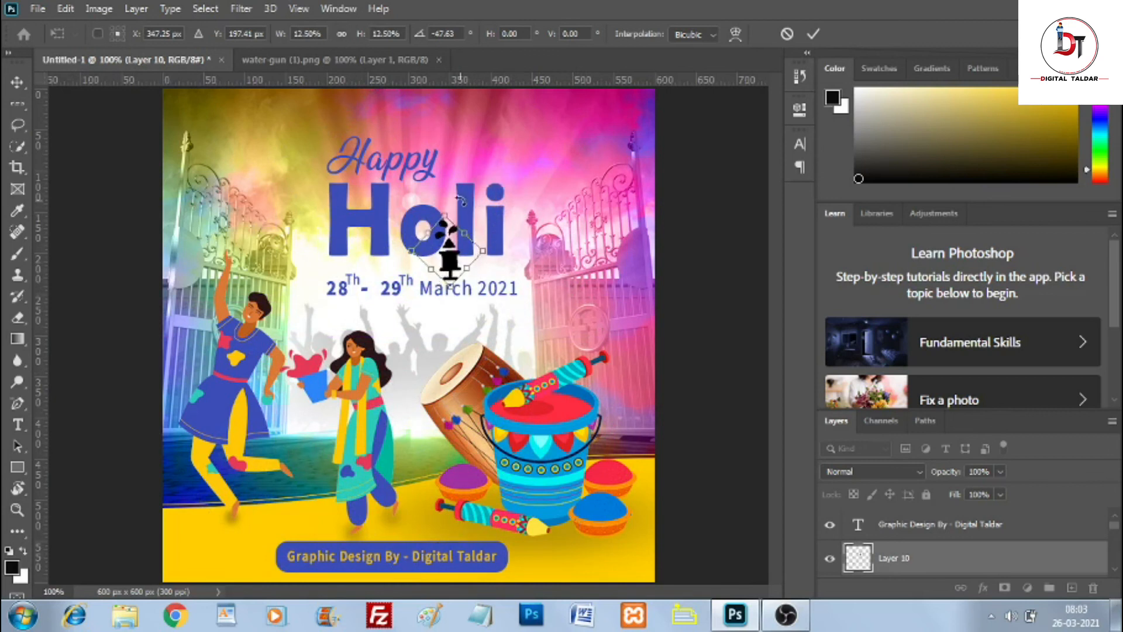
left_click_drag(460, 258, 499, 219)
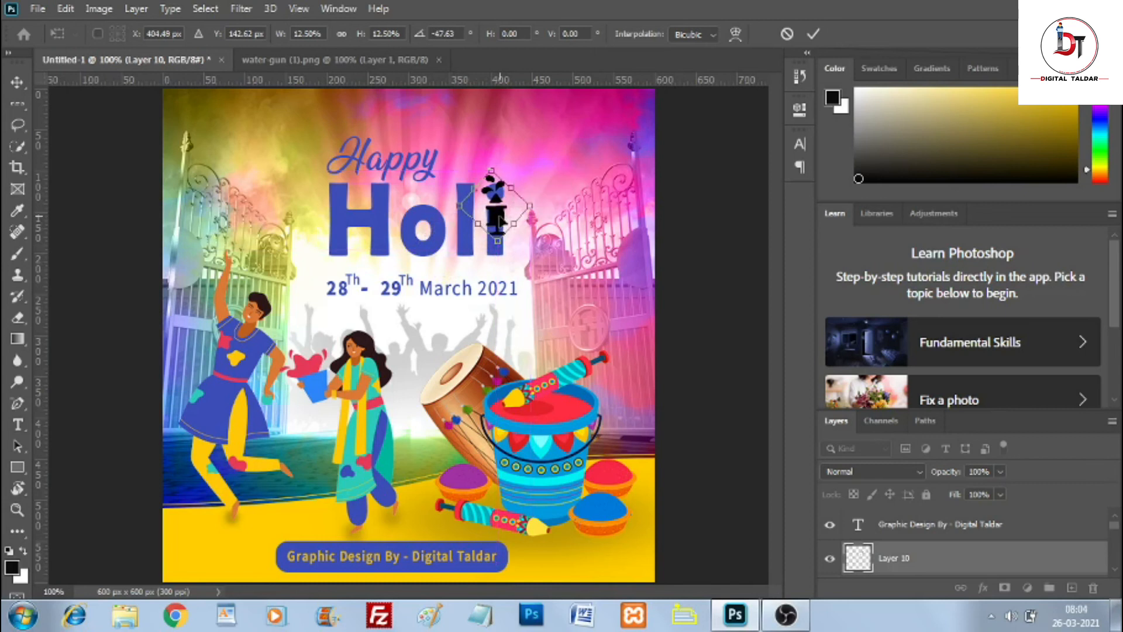
left_click(813, 34)
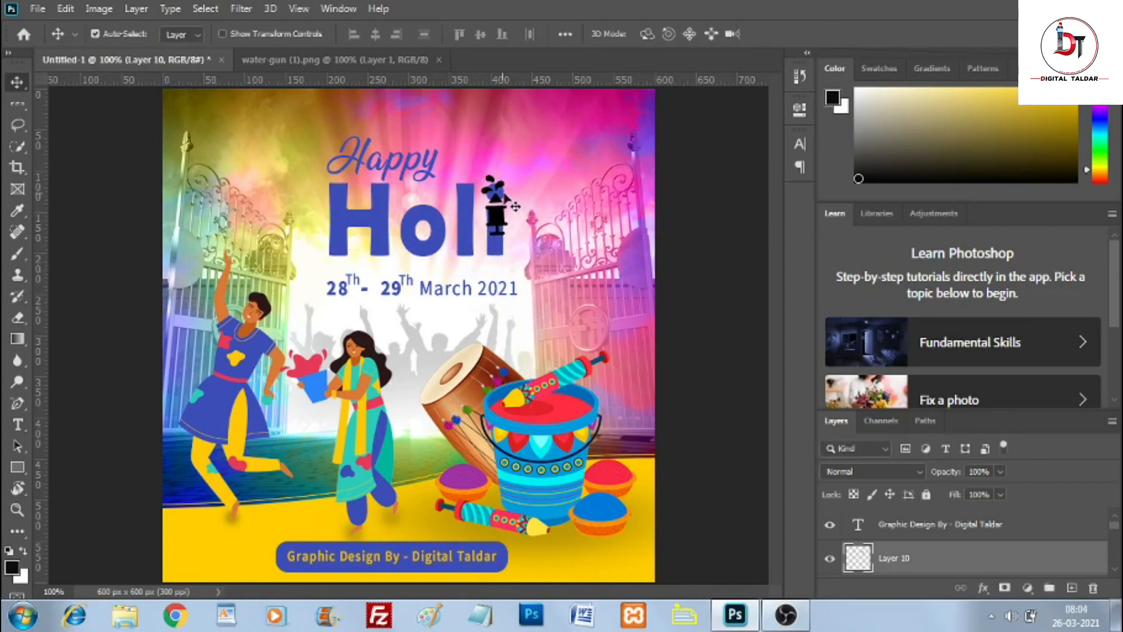
Step: Add a layer mask to the Holi text and erase the dot of the i with a 28 px eraser at 100% hardness
left_click(501, 196)
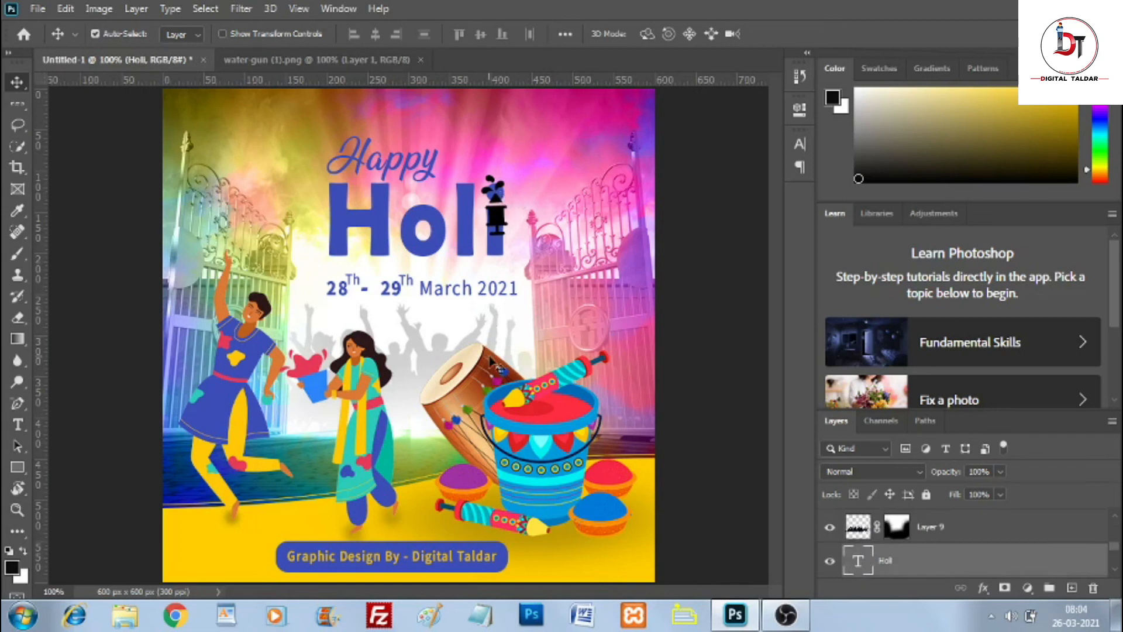
left_click(18, 317)
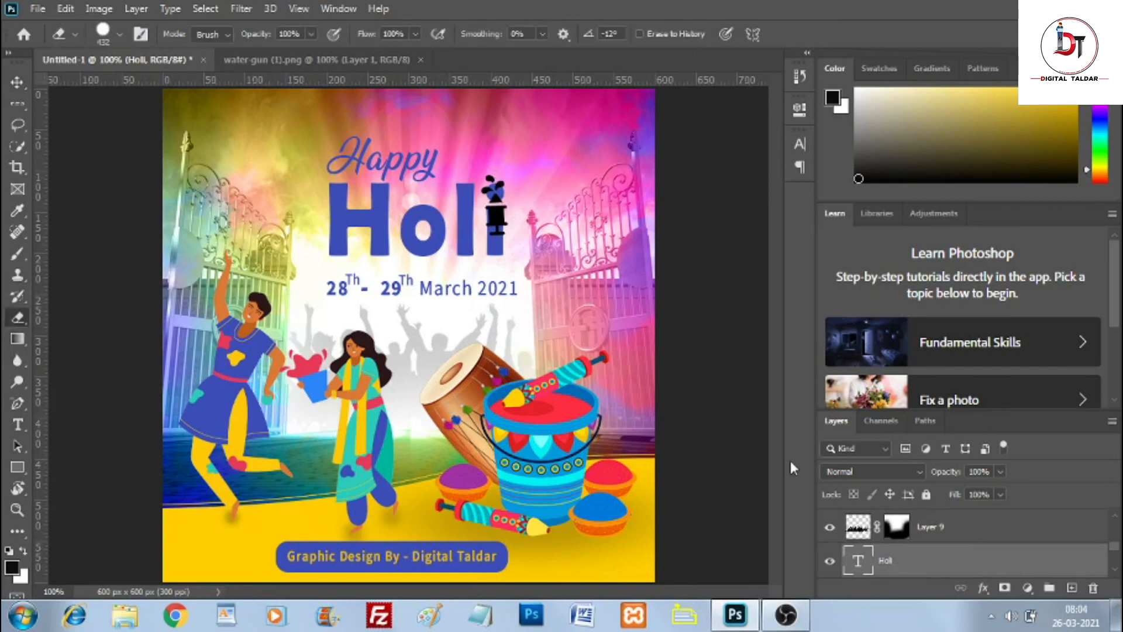
left_click(1006, 589)
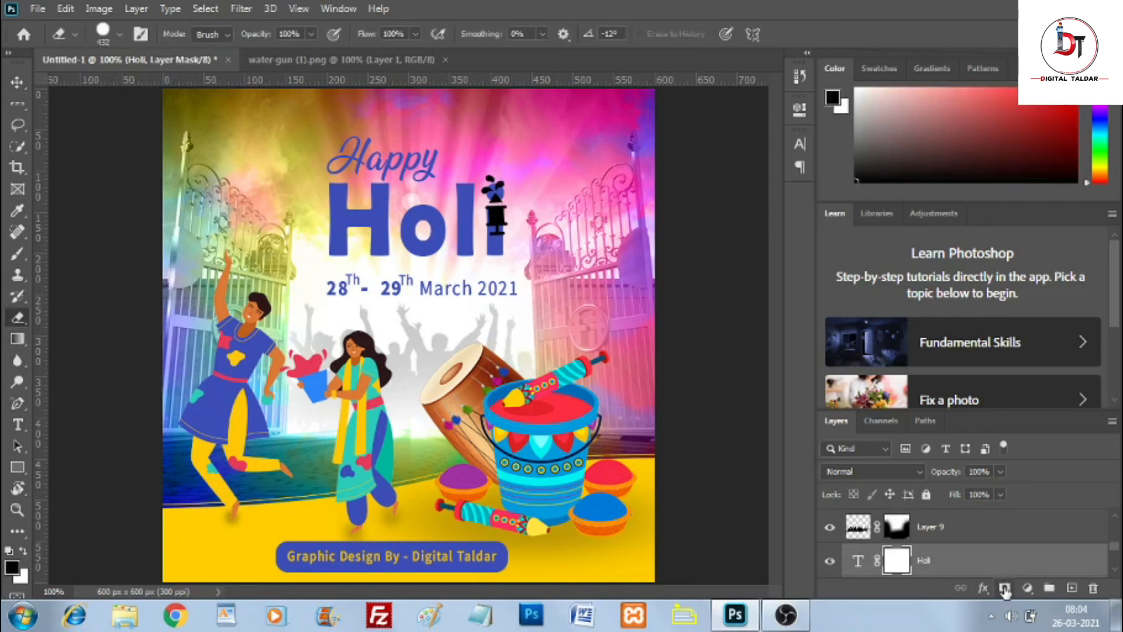
left_click(119, 34)
left_click(107, 82)
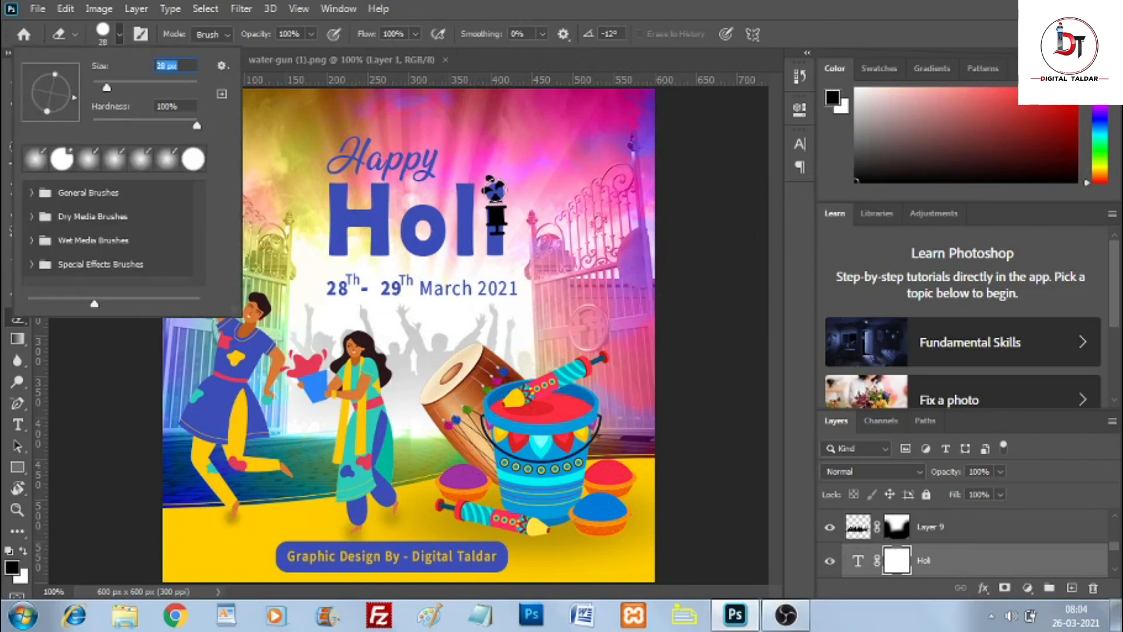
key("Return")
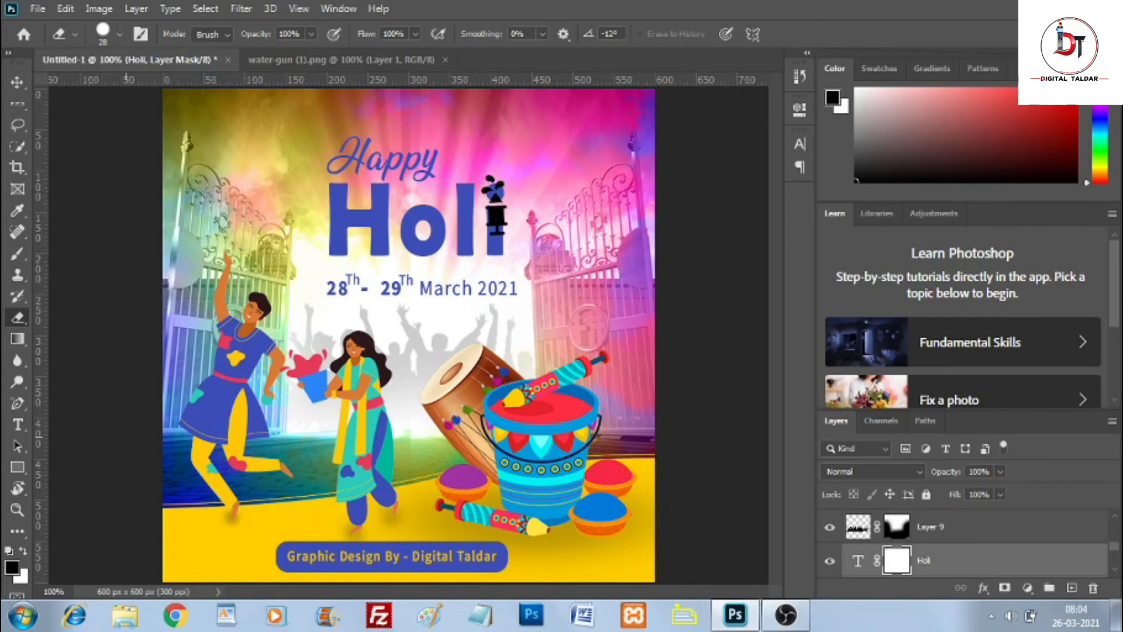
left_click(26, 548)
left_click(26, 548)
left_click(25, 550)
left_click(493, 190)
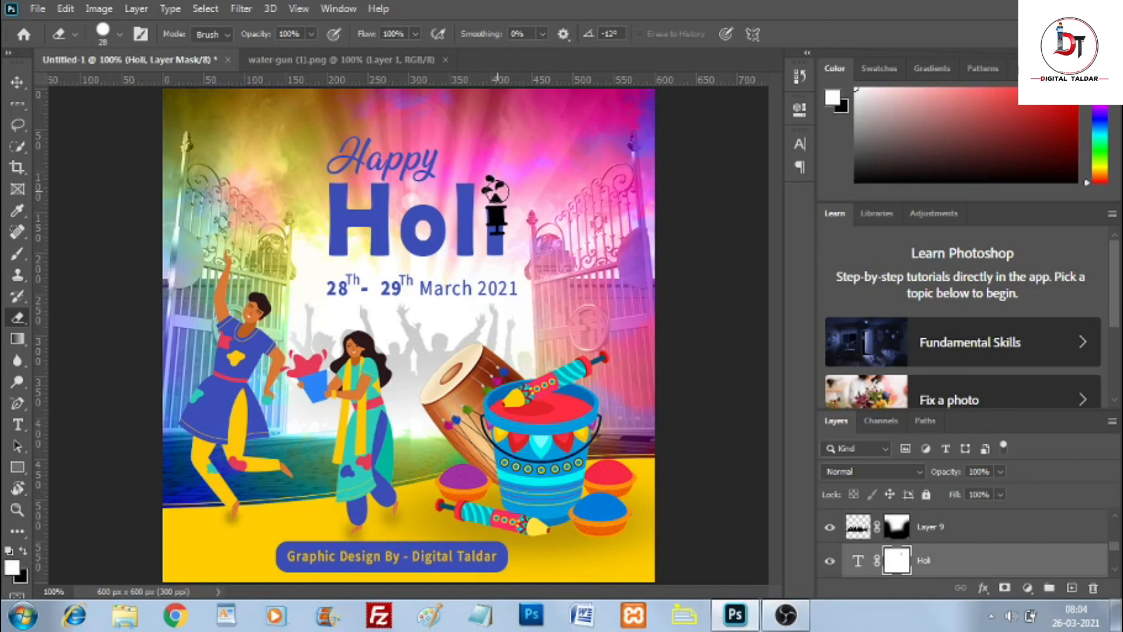
Step: Shift the water gun slightly down over the i and move its layer beneath the Holi text, directly above the Happy layer
left_click(17, 82)
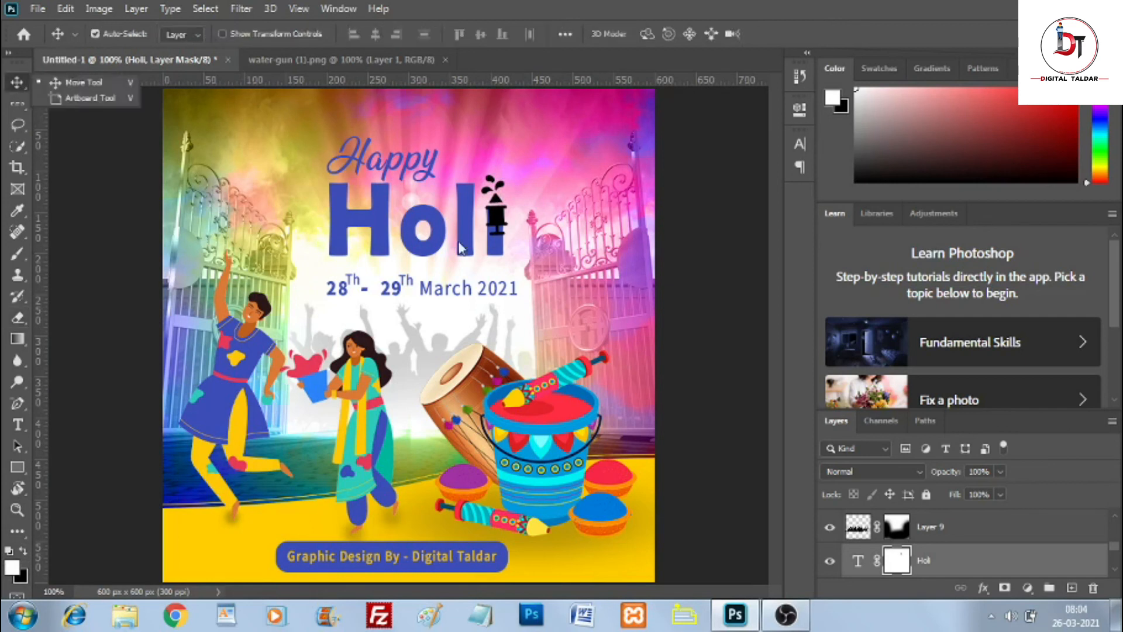
left_click(495, 220)
left_click_drag(495, 218, 496, 220)
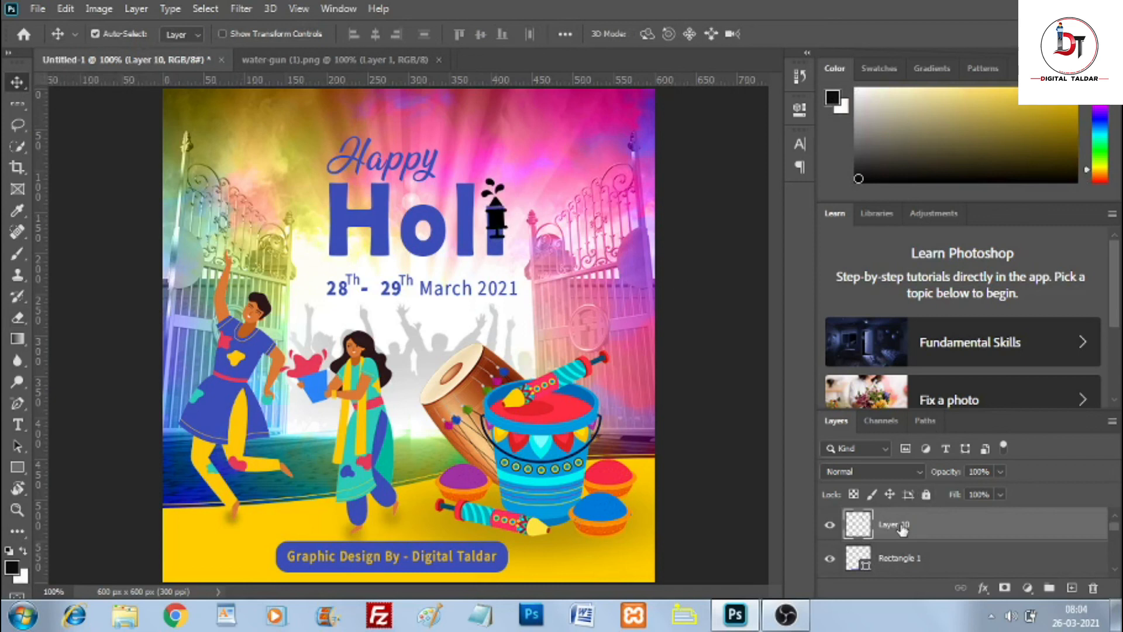
mouse_move(903, 529)
left_mouse_down()
mouse_move(899, 587)
mouse_move(905, 499)
mouse_move(900, 527)
left_mouse_up()
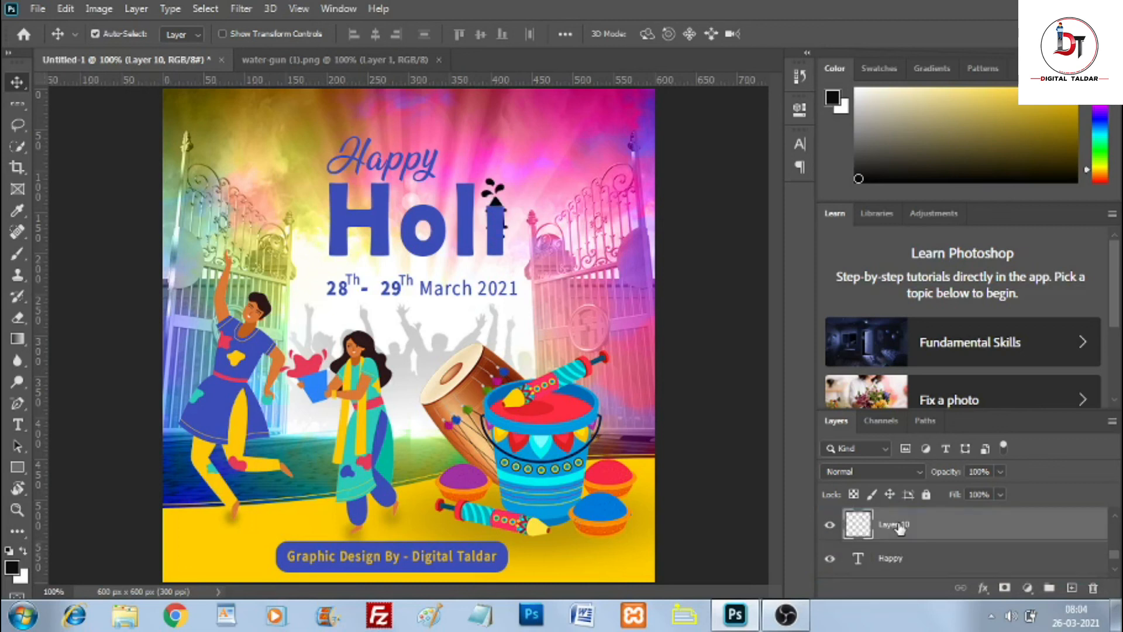
Step: Scale the water gun to 73.53% width and 74.67% height and position it at X 403.50 px, Y 141 px behind the i
key("ctrl+t")
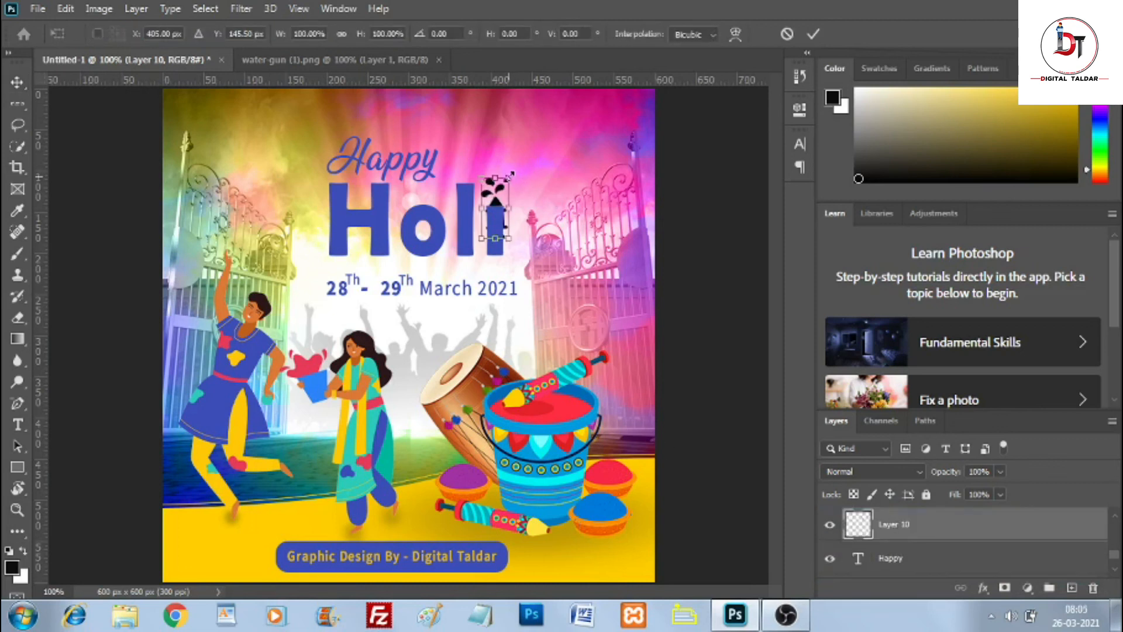
left_click_drag(510, 174, 493, 223)
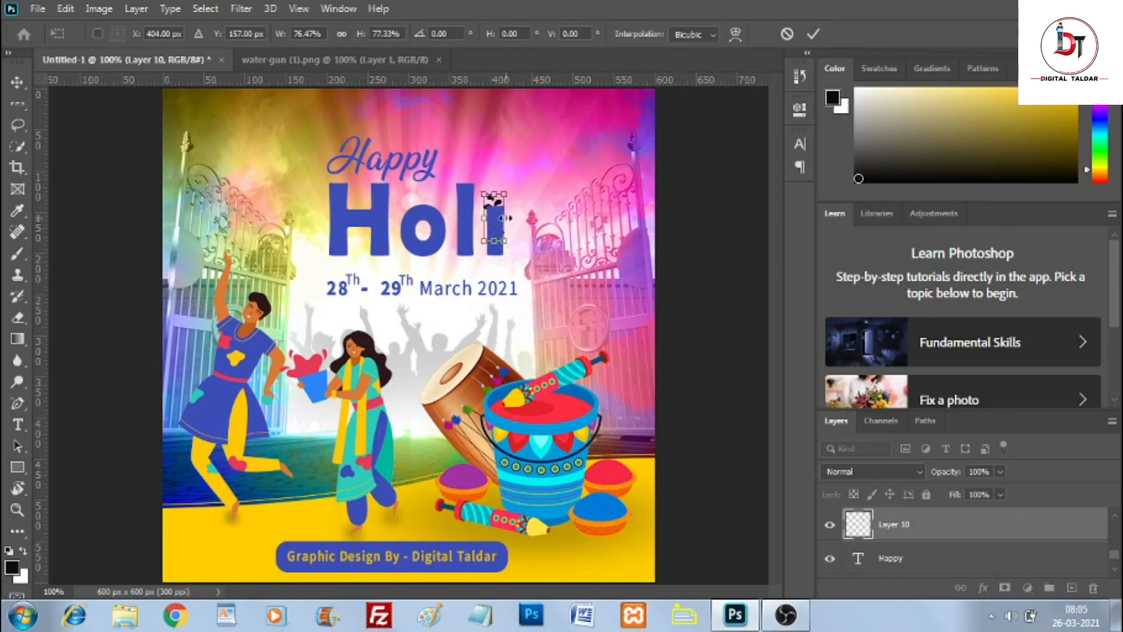
left_click_drag(504, 218, 502, 217)
key("Up")
key("Up")
key("Up")
key("Up")
key("Up")
key("Up")
key("Up")
key("Up")
key("Up")
key("Up")
key("Up")
key("Up")
key("Up")
key("Up")
key("Up")
key("Up")
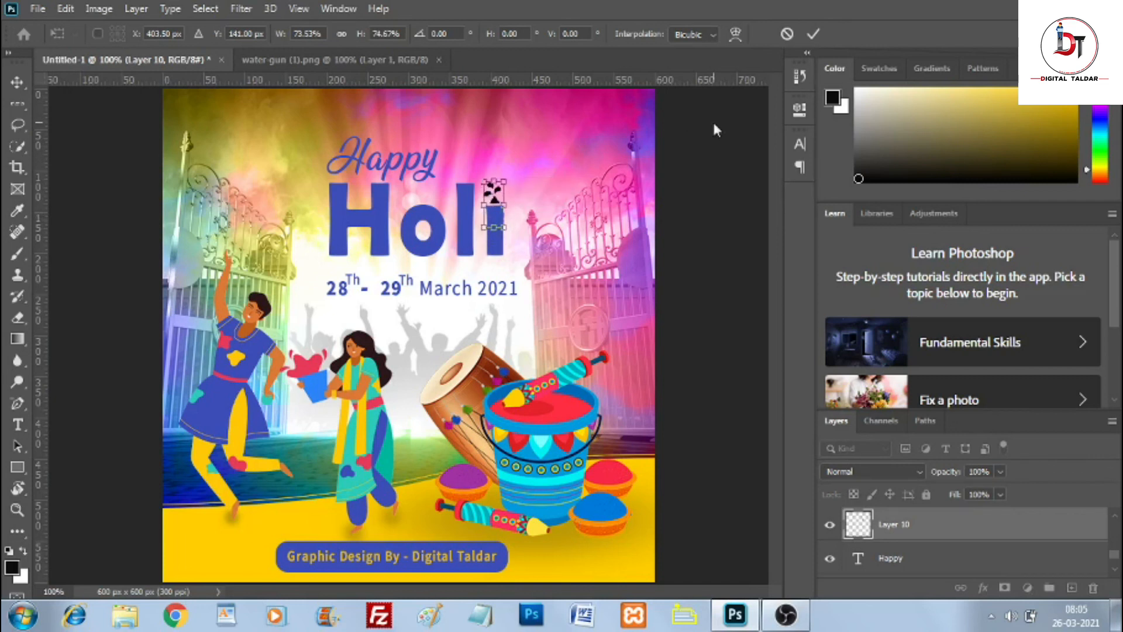
left_click(811, 37)
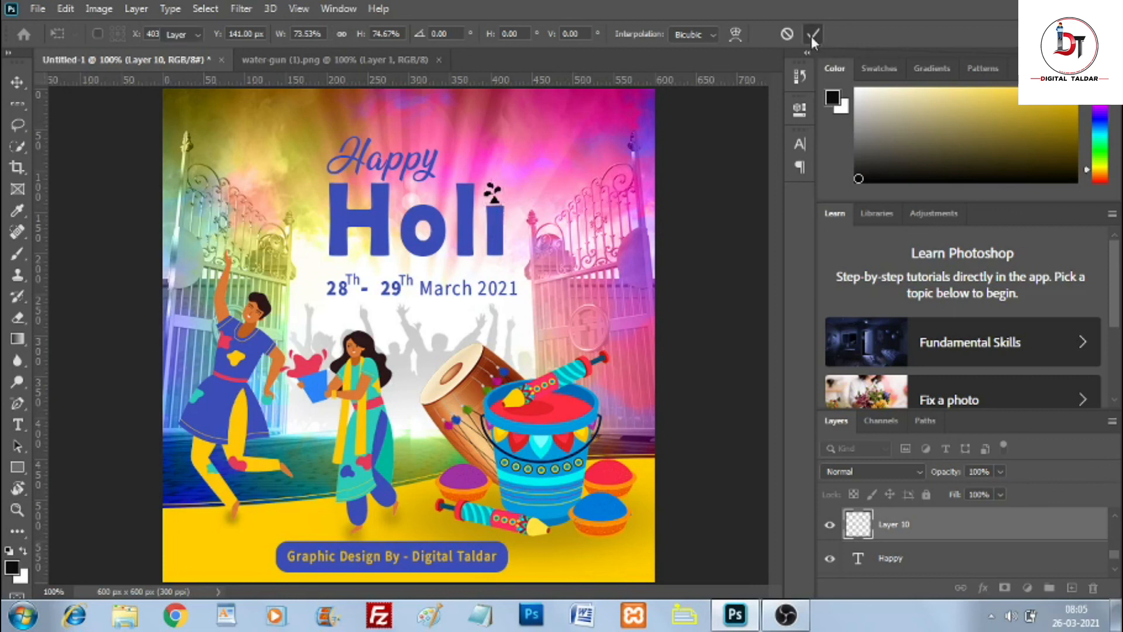
Step: Hide the Holi text layer, nudge the water gun slightly up, and show the Holi text again
left_click(496, 212)
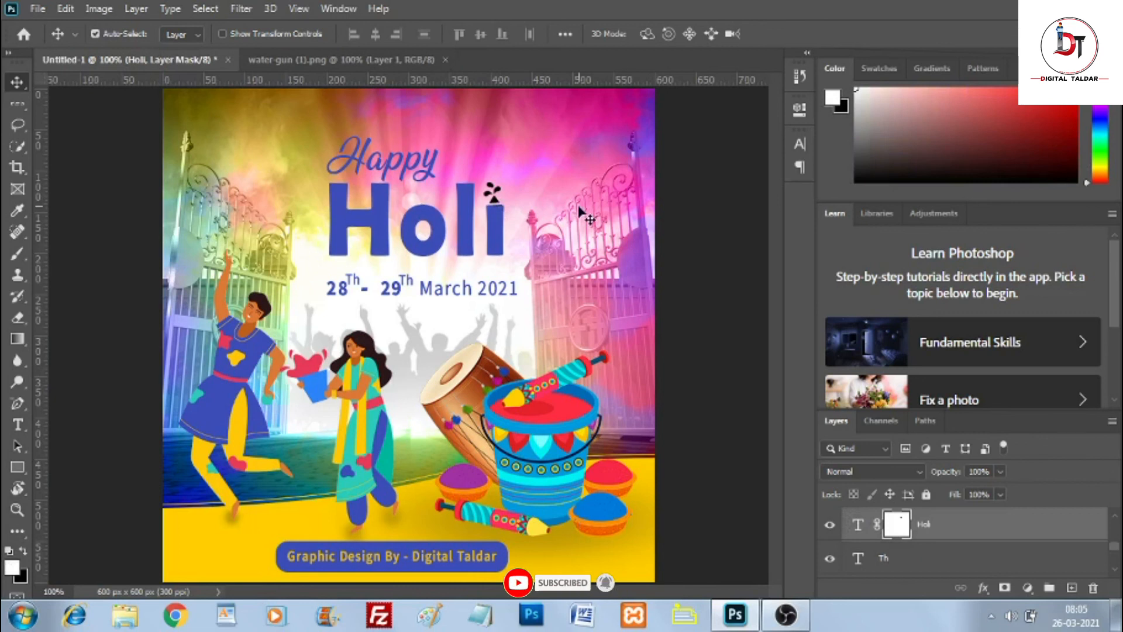
left_click(904, 567)
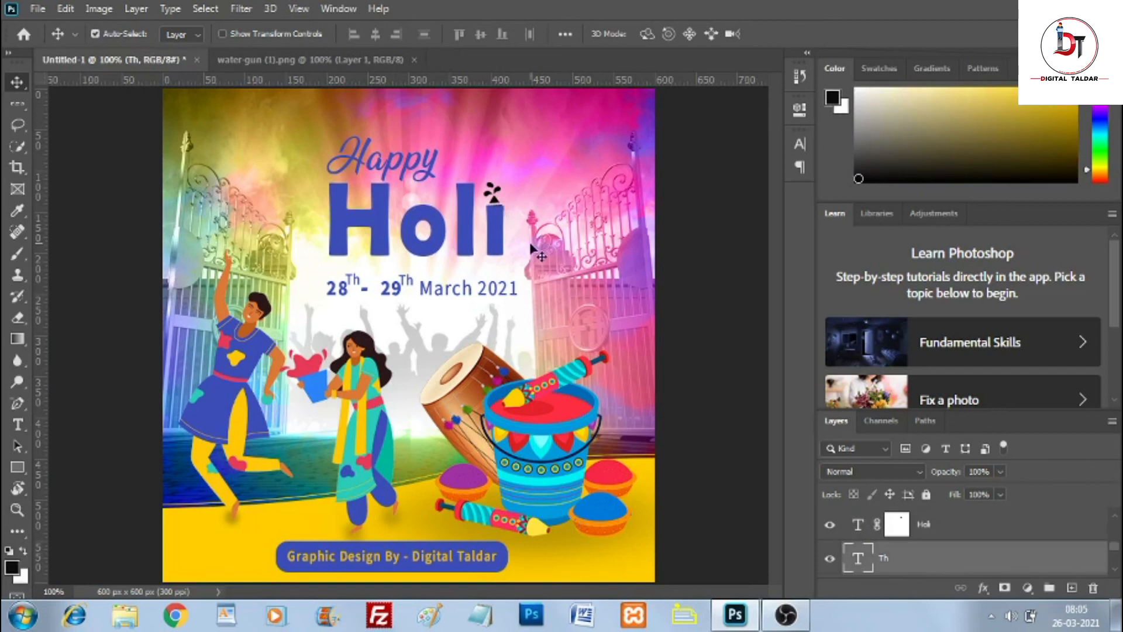
left_click(495, 202)
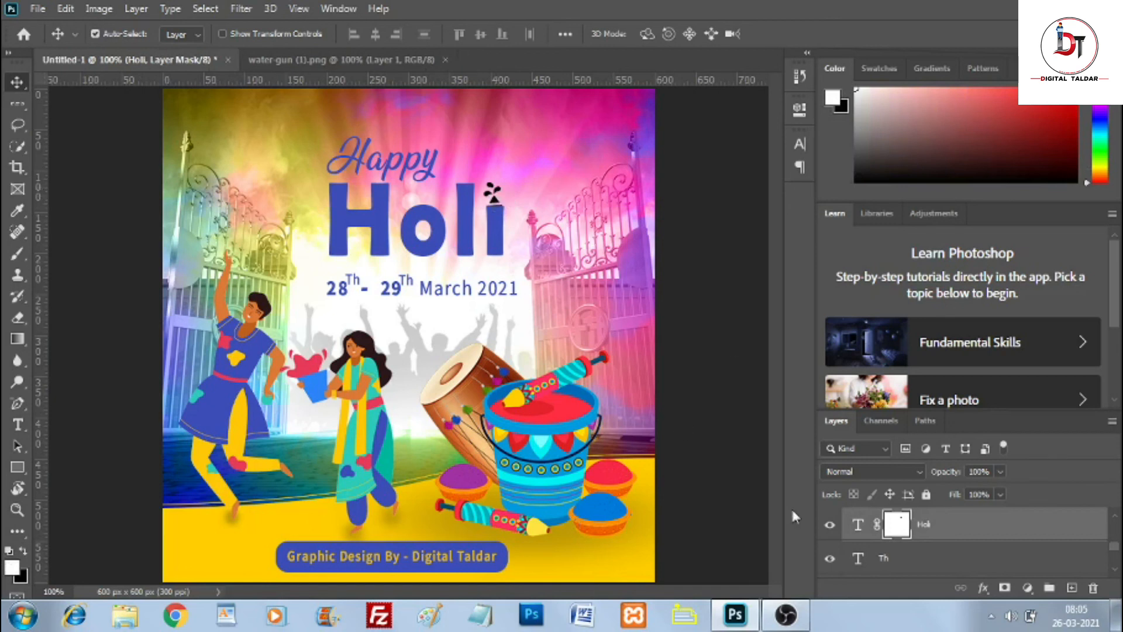
left_click(831, 530)
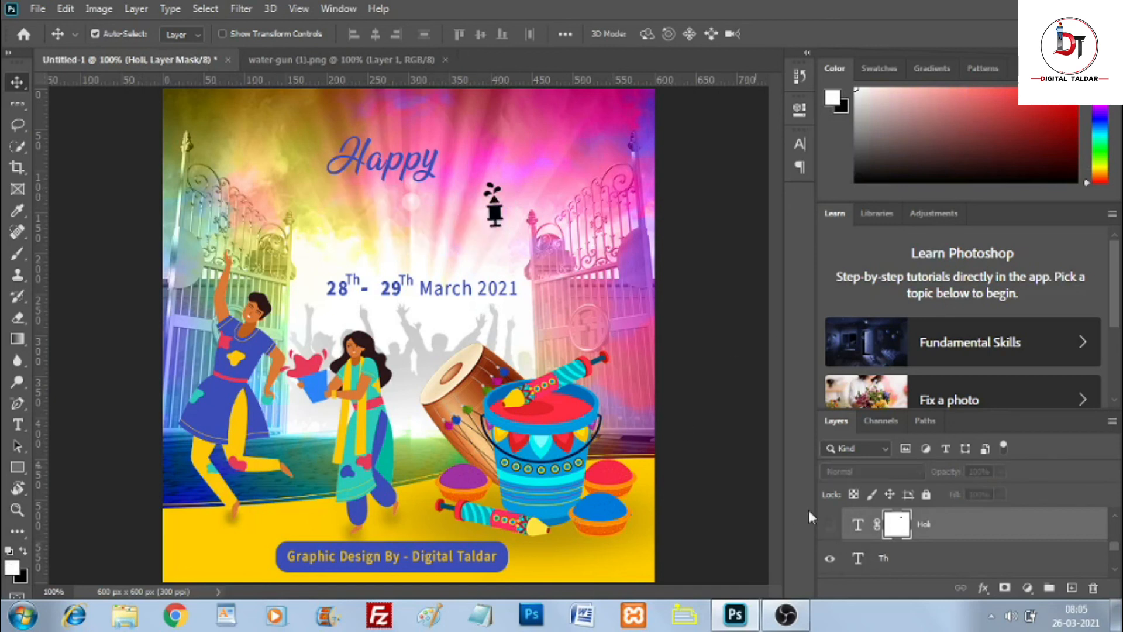
left_click(495, 218)
key("d")
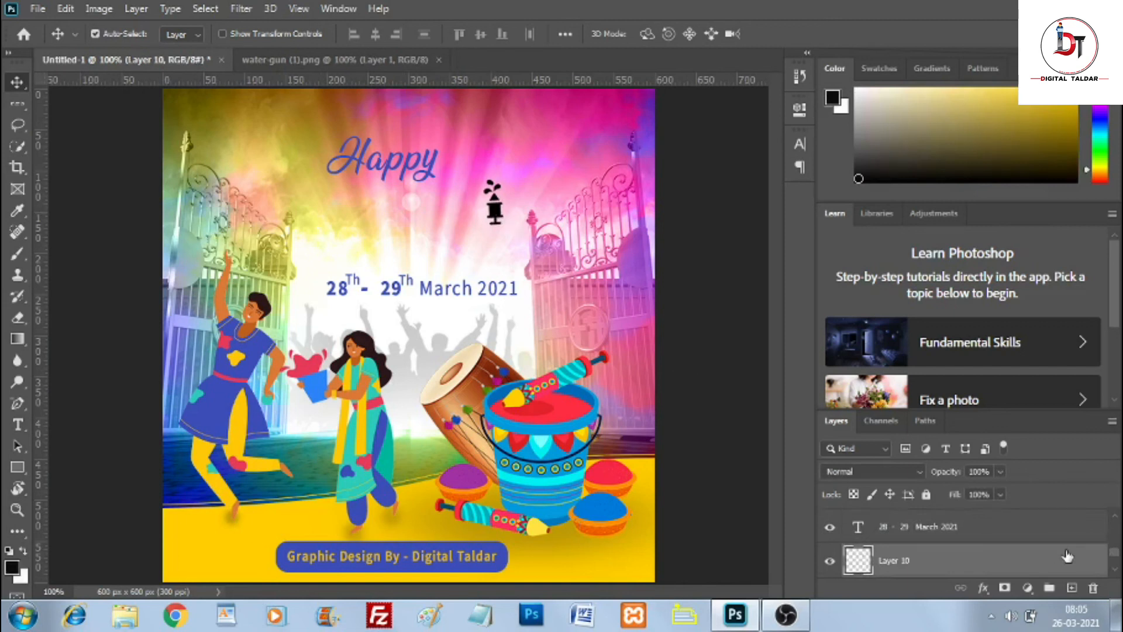
left_click_drag(1115, 553, 1116, 548)
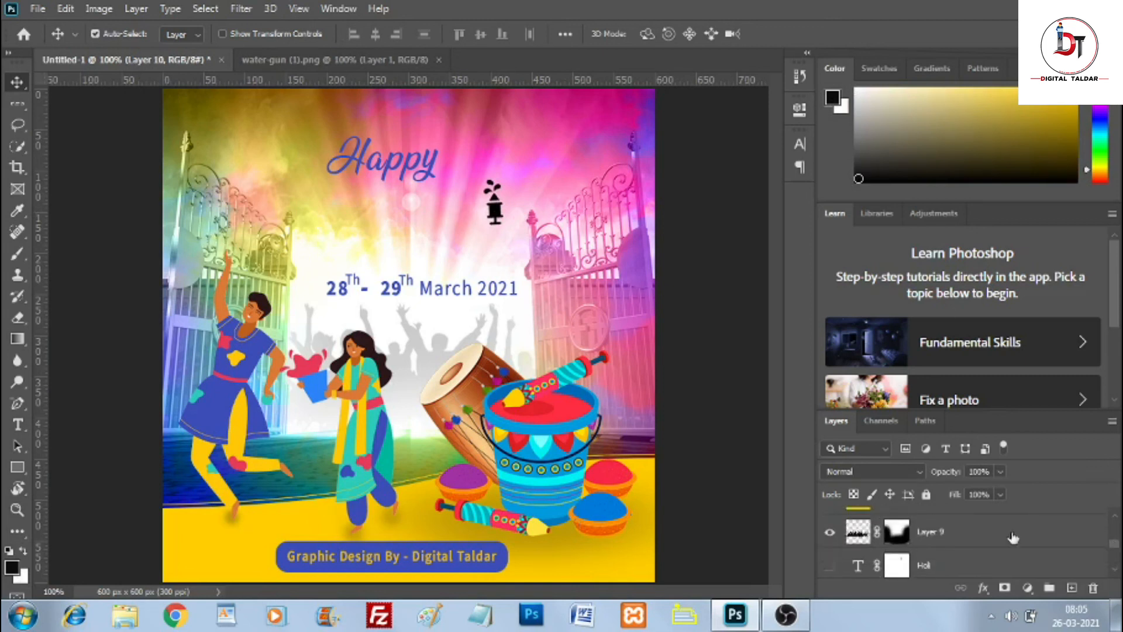
left_click(830, 566)
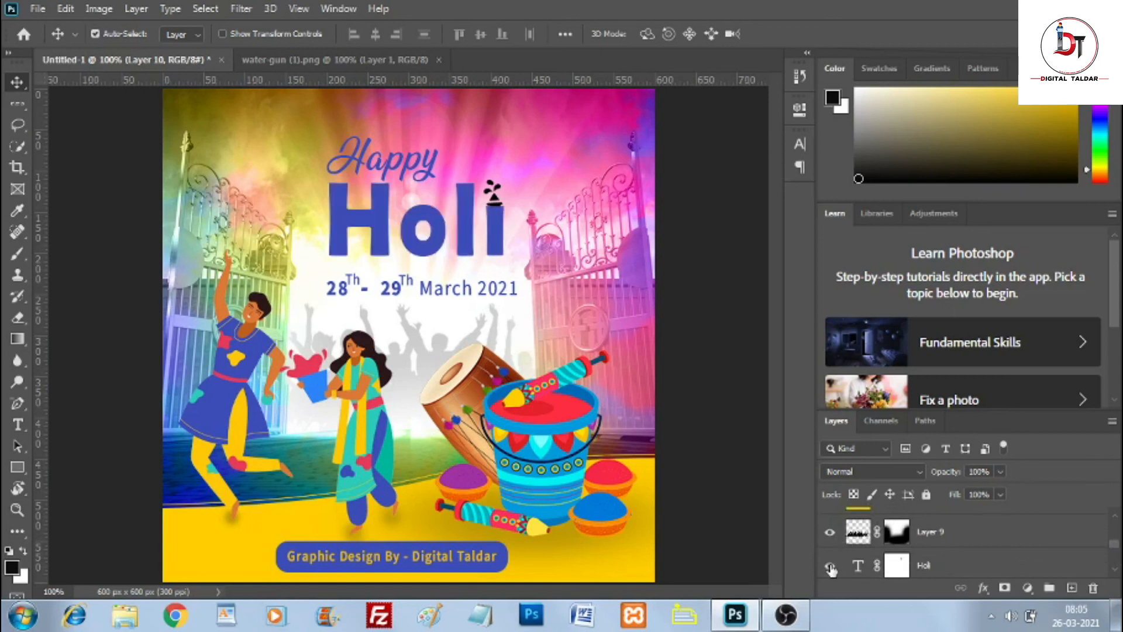
Step: Select the water gun over the i of Holi and nudge it 4 px down
left_click(496, 188)
key("x")
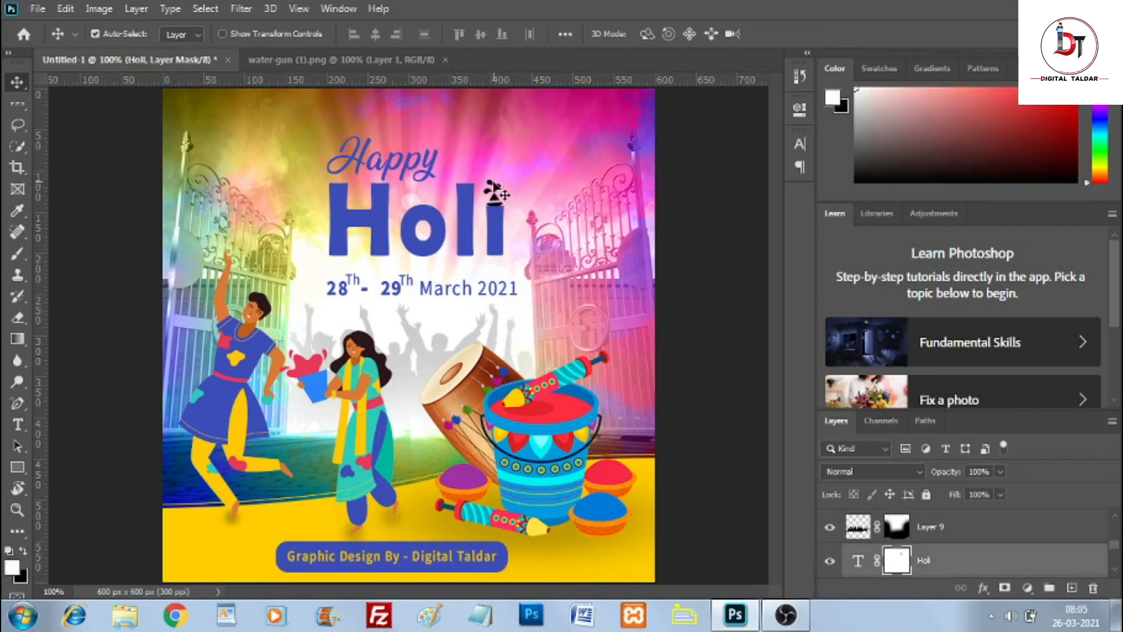
left_click(494, 190)
key("Down")
key("Down")
key("Down")
key("Down")
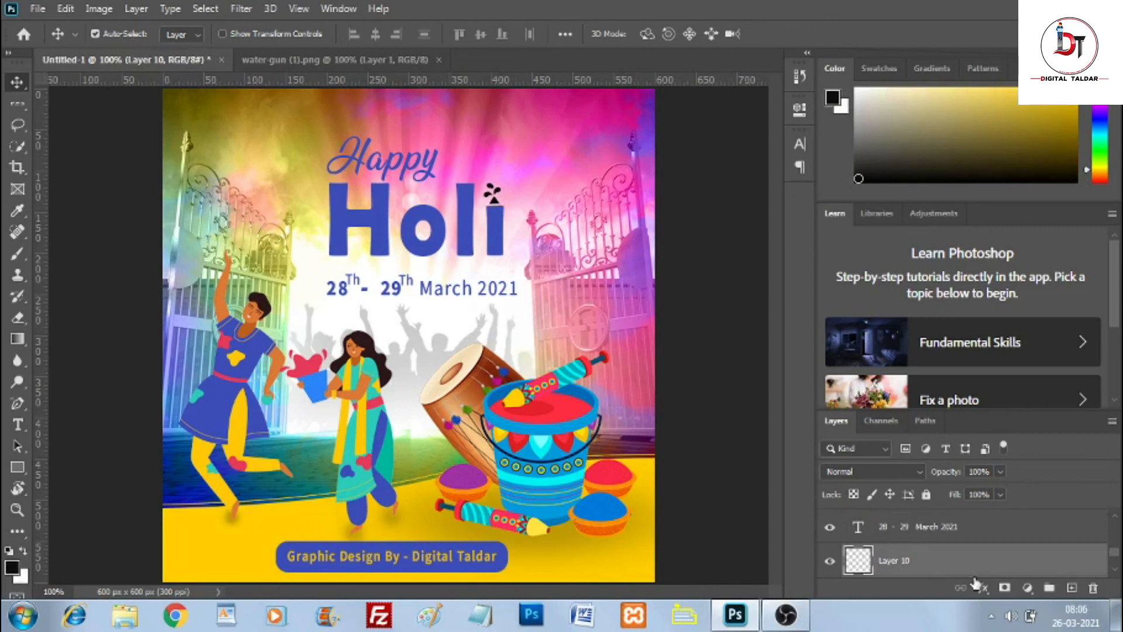
Step: Apply a blue Color Overlay to the water gun layer with Normal blend mode and 100% opacity
left_click(984, 587)
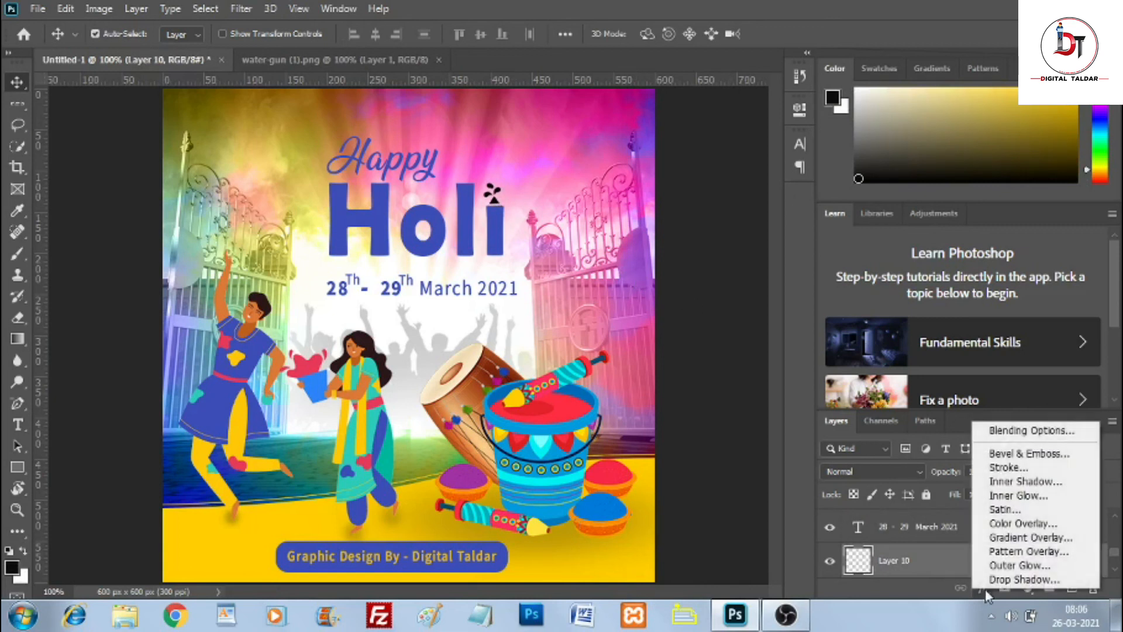
left_click(998, 527)
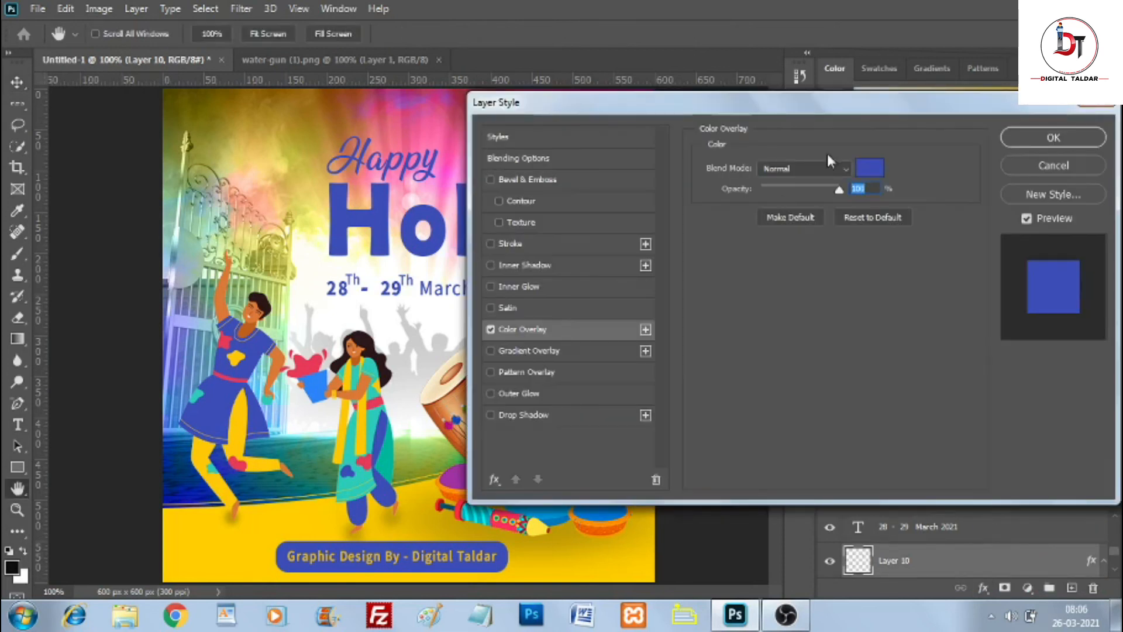
left_click(1044, 140)
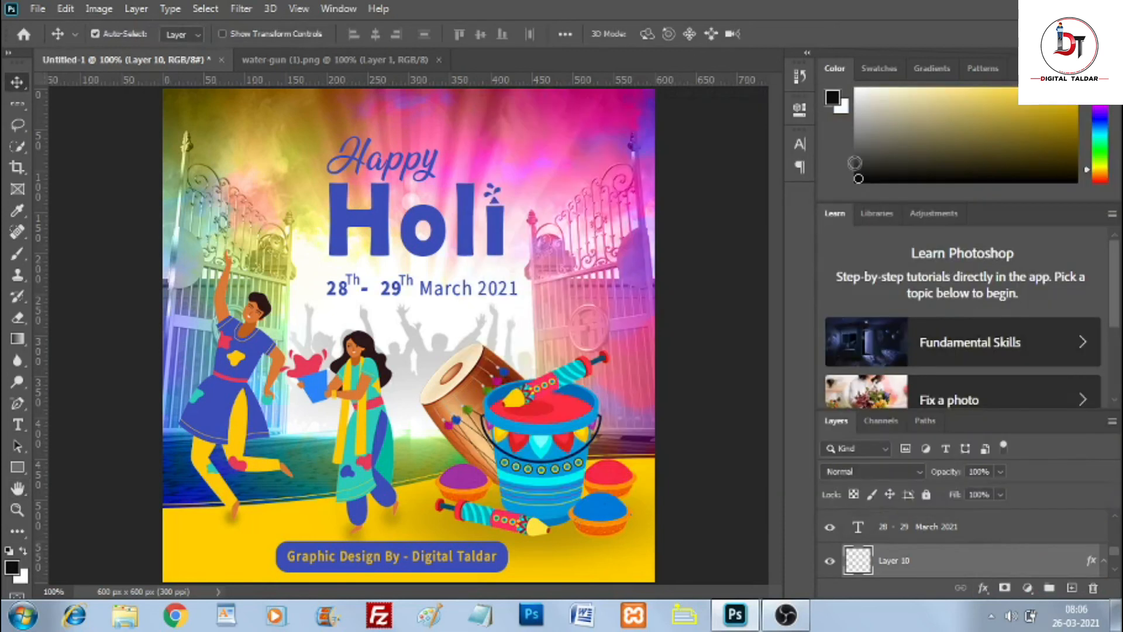